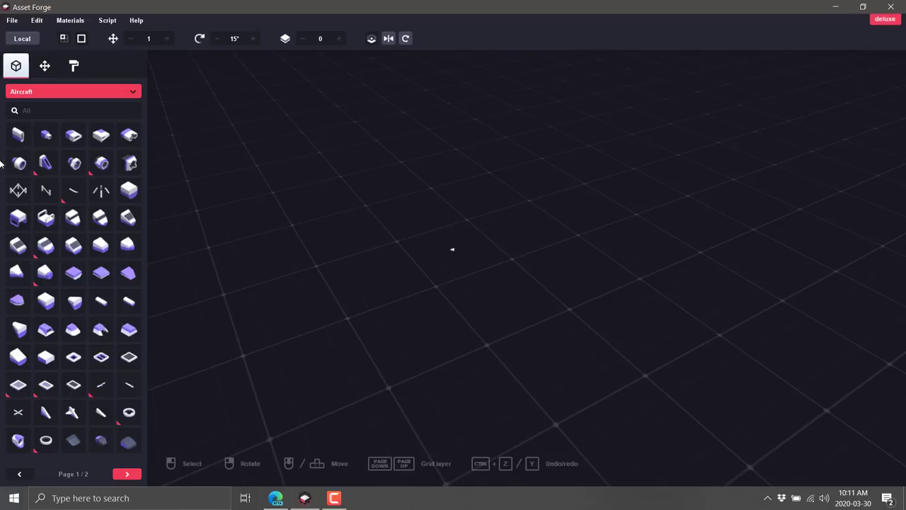
Step: Browse the Buildings parts category, then switch the library back to Aircraft parts
{"action": "left_click", "coordinate": [47, 91]}
{"action": "scroll", "coordinate": [57, 152], "scroll_direction": "down", "scroll_amount": 5}
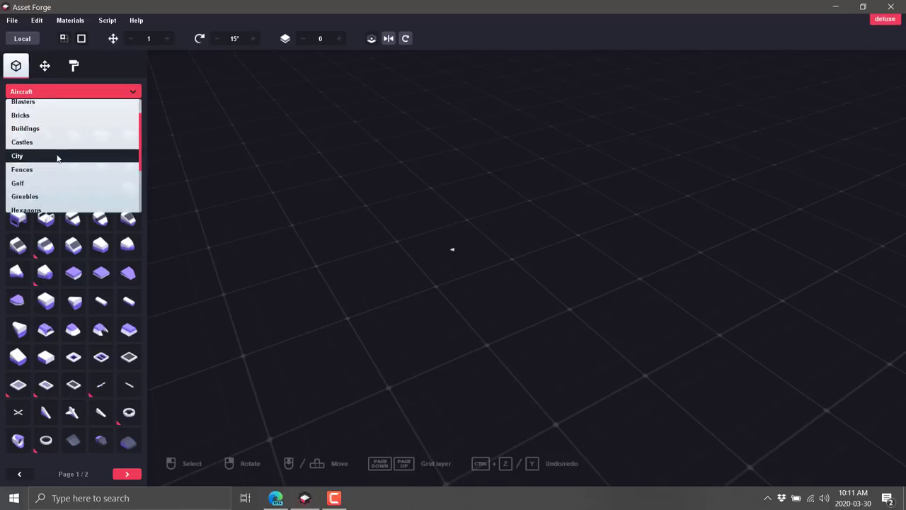
{"action": "scroll", "coordinate": [74, 181], "scroll_direction": "up", "scroll_amount": 4}
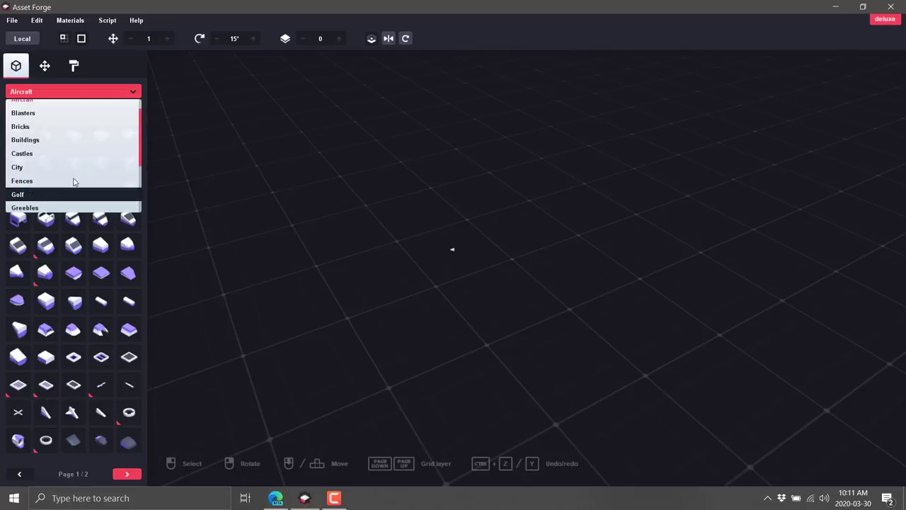
{"action": "left_click", "coordinate": [47, 150]}
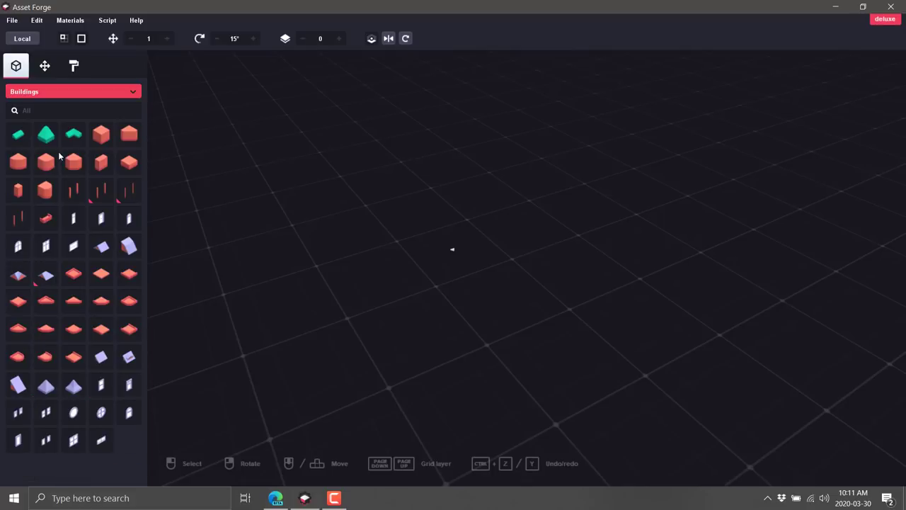
{"action": "left_click", "coordinate": [117, 92]}
{"action": "left_click", "coordinate": [48, 106]}
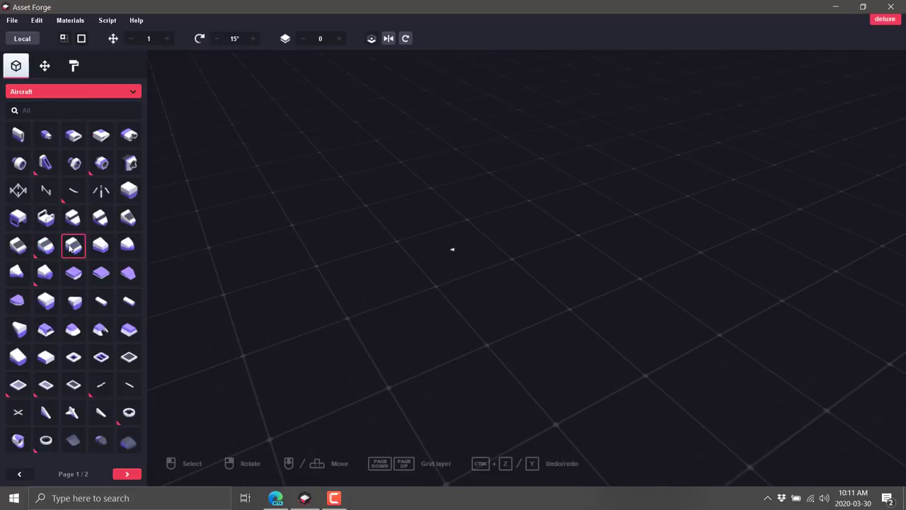
Step: Place the wide cockpit hull at scene centre, lift it, tilt it to -30° and make it taller
{"action": "left_click_drag", "start_coordinate": [70, 246], "coordinate": [457, 247]}
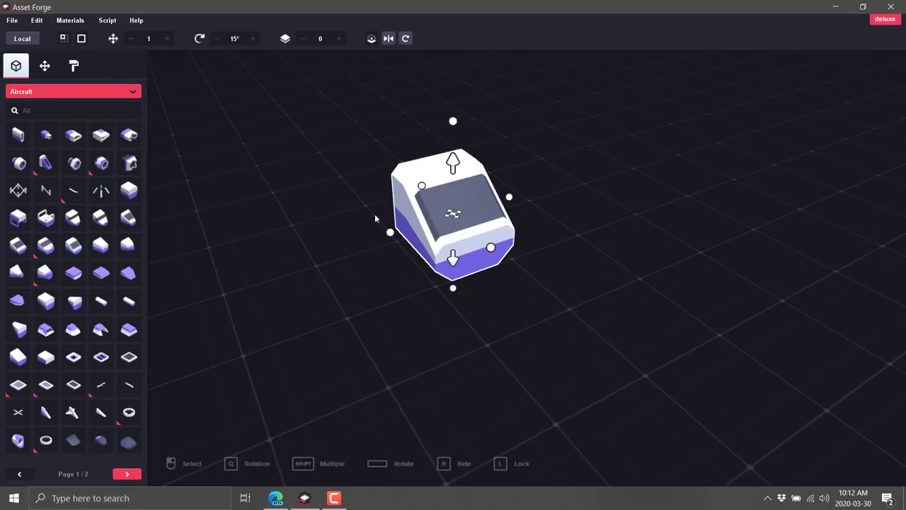
{"action": "left_click_drag", "start_coordinate": [453, 164], "coordinate": [513, 189]}
{"action": "mouse_move", "coordinate": [475, 251]}
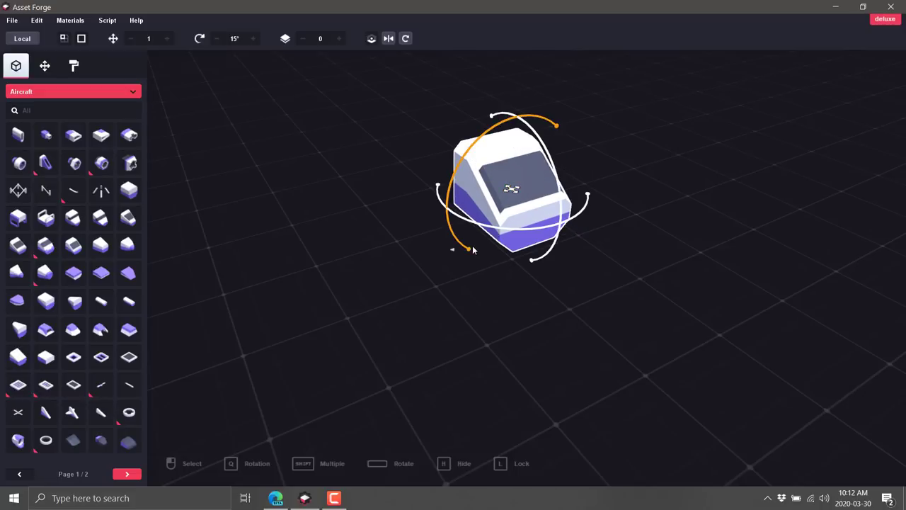
{"action": "left_click_drag", "start_coordinate": [449, 213], "coordinate": [555, 220]}
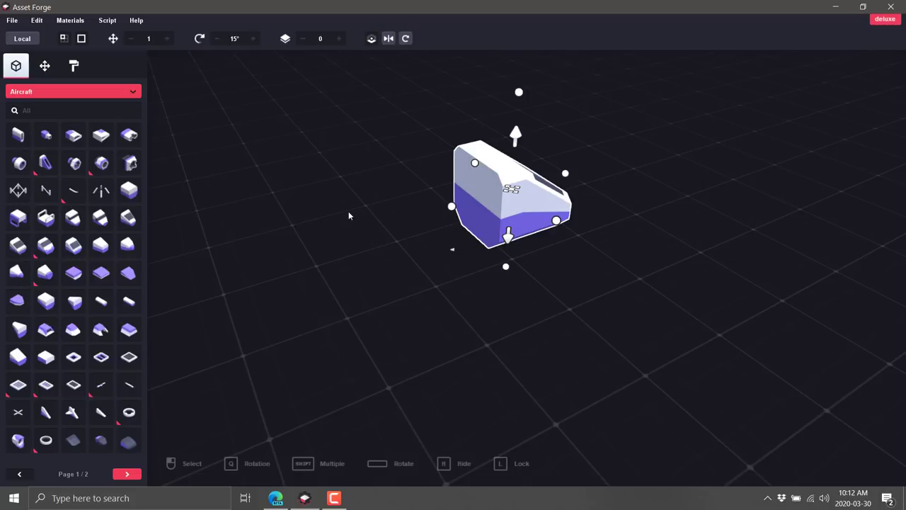
{"action": "right_click_drag", "start_coordinate": [680, 261], "coordinate": [505, 244]}
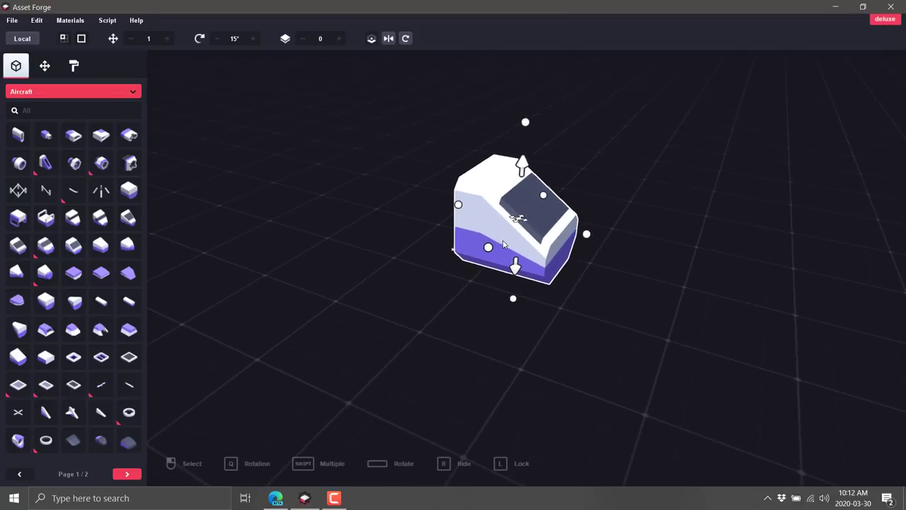
{"action": "mouse_move", "coordinate": [531, 119]}
{"action": "left_mouse_down"}
{"action": "mouse_move", "coordinate": [532, 156]}
{"action": "mouse_move", "coordinate": [534, 56]}
{"action": "mouse_move", "coordinate": [532, 156]}
{"action": "mouse_move", "coordinate": [526, 125]}
{"action": "left_mouse_up"}
{"action": "key", "text": "Escape"}
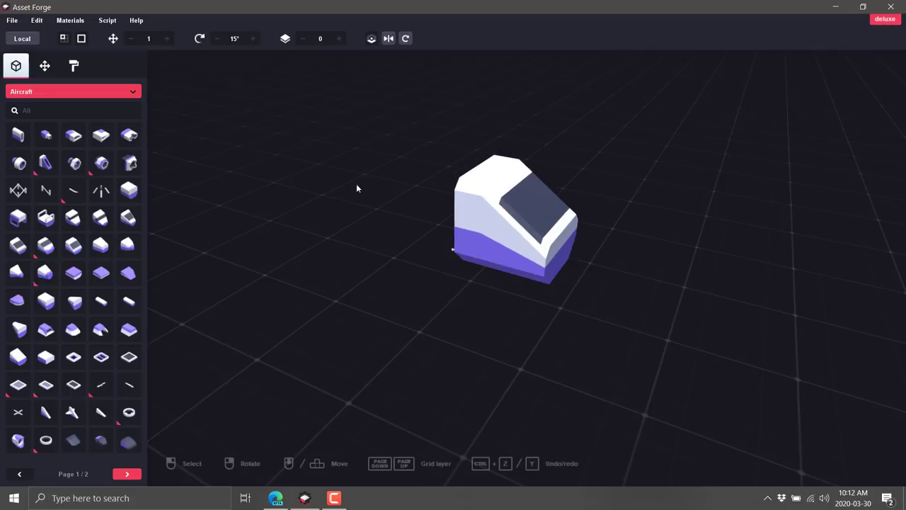
Step: Try placing body blocks beside the cockpit, then undo them all, clearing the grid
{"action": "left_click", "coordinate": [128, 191]}
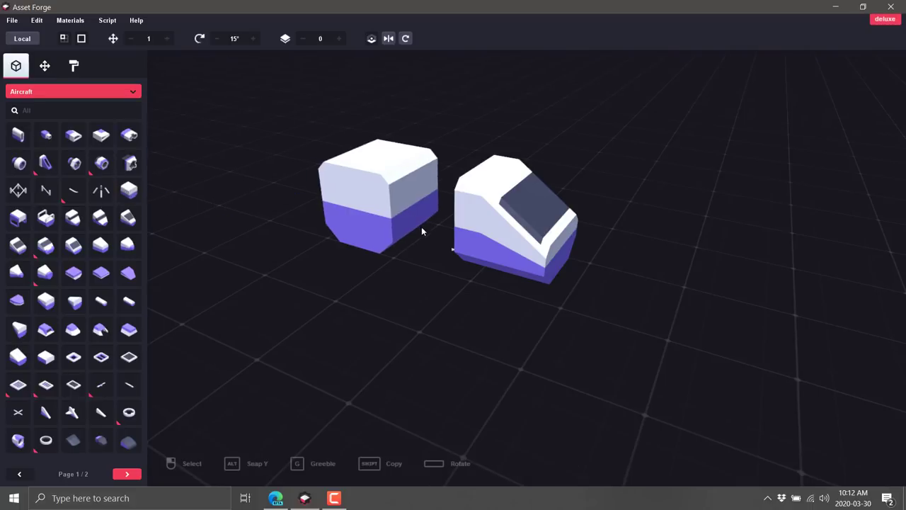
{"action": "left_click", "coordinate": [377, 212]}
{"action": "key", "text": "ctrl+z"}
{"action": "key", "text": "ctrl+z"}
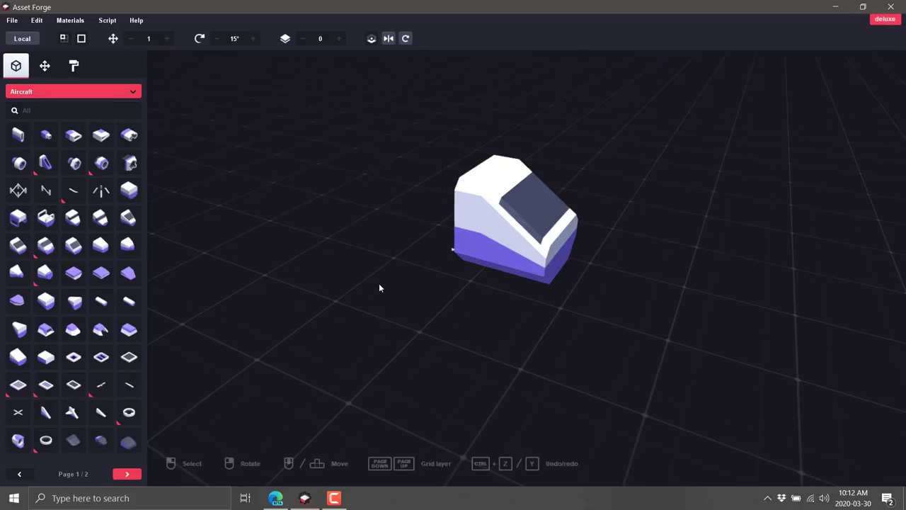
{"action": "right_click_drag", "start_coordinate": [378, 288], "coordinate": [308, 224]}
{"action": "left_click_drag", "start_coordinate": [129, 190], "coordinate": [528, 249]}
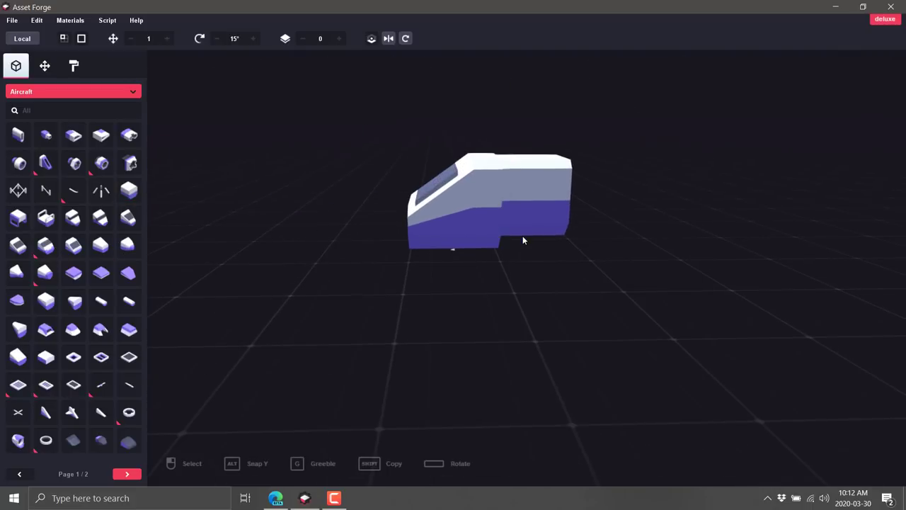
{"action": "left_click", "coordinate": [524, 242]}
{"action": "key", "text": "ctrl+z"}
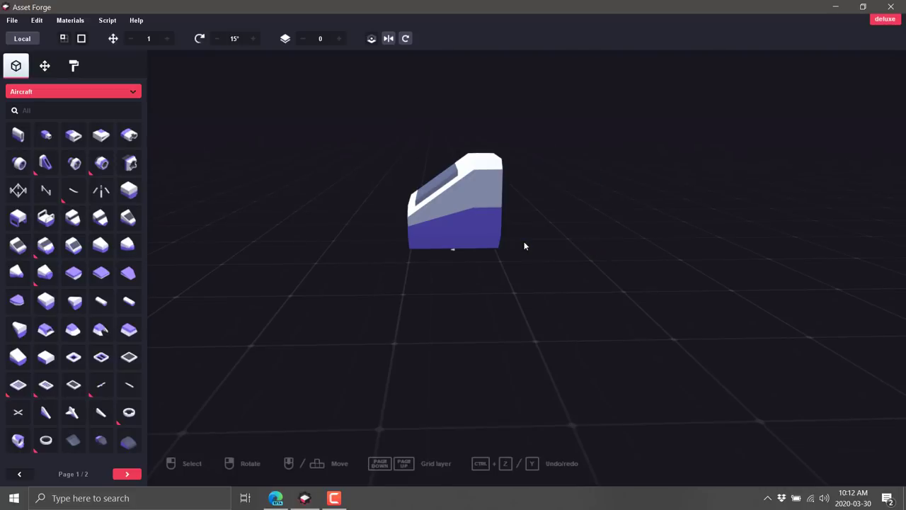
{"action": "key", "text": "ctrl+z"}
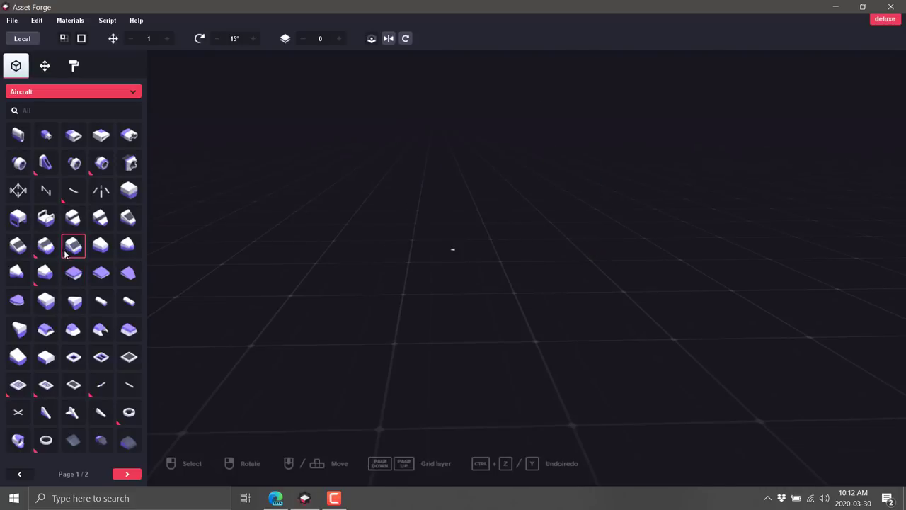
Step: Re-place the cockpit hull and snap a straight body block behind it
{"action": "left_click_drag", "start_coordinate": [73, 246], "coordinate": [419, 264]}
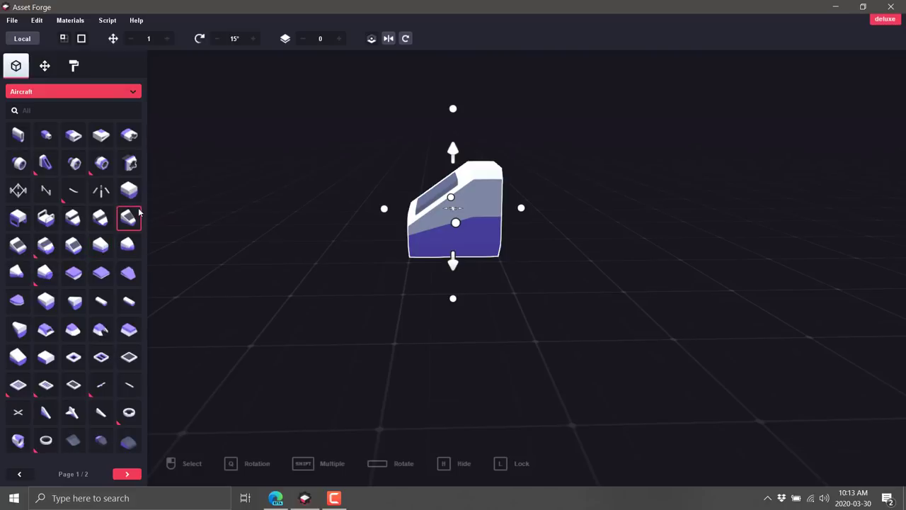
{"action": "left_click_drag", "start_coordinate": [127, 216], "coordinate": [532, 244]}
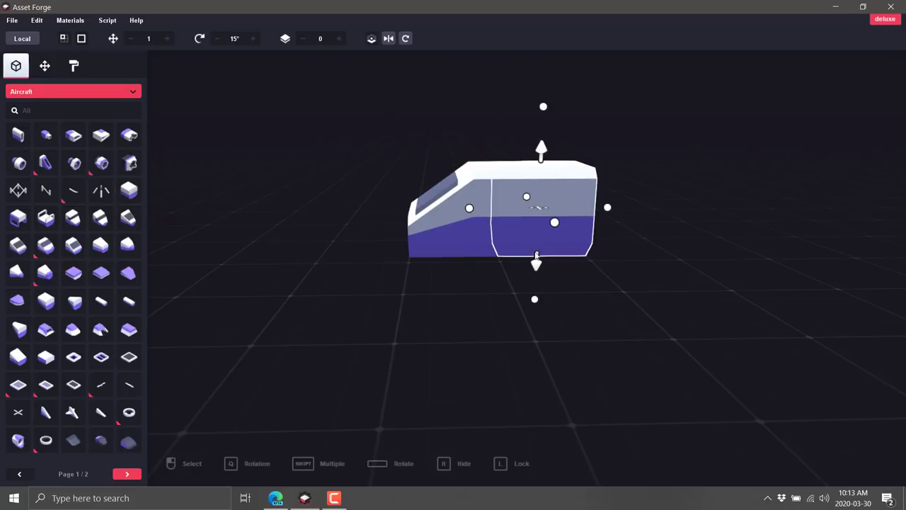
{"action": "mouse_move", "coordinate": [500, 356]}
{"action": "right_mouse_down"}
{"action": "mouse_move", "coordinate": [678, 333]}
{"action": "mouse_move", "coordinate": [755, 408]}
{"action": "mouse_move", "coordinate": [423, 326]}
{"action": "mouse_move", "coordinate": [457, 308]}
{"action": "mouse_move", "coordinate": [564, 374]}
{"action": "mouse_move", "coordinate": [500, 366]}
{"action": "right_mouse_up"}
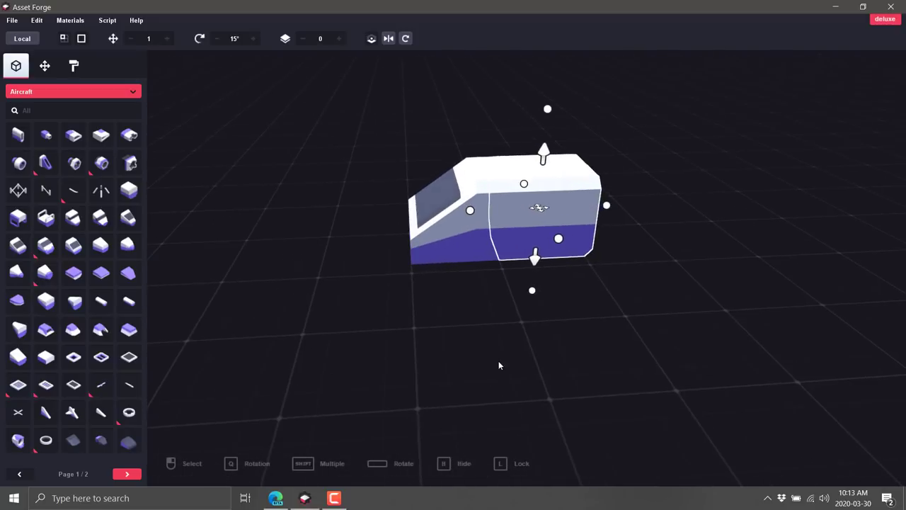
{"action": "left_click_drag", "start_coordinate": [136, 194], "coordinate": [625, 234]}
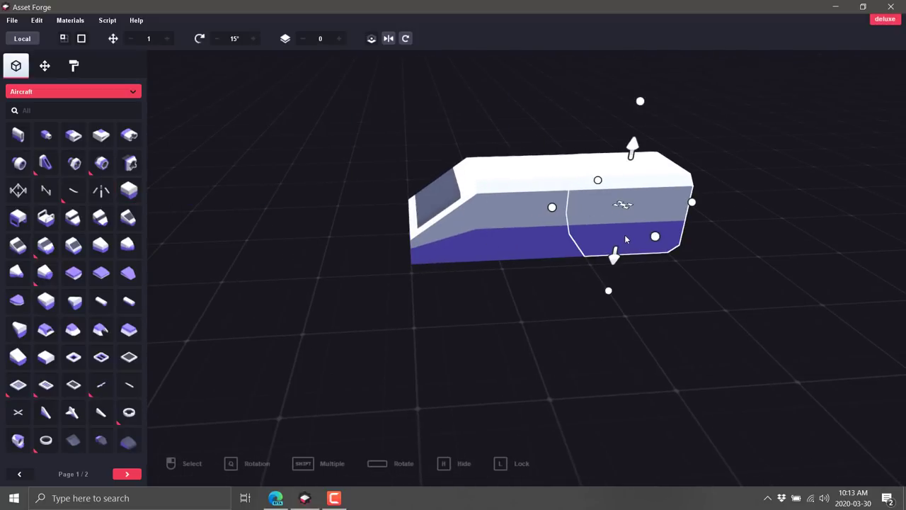
Step: Place the engine_turbine part beside the fuselage
{"action": "left_click", "coordinate": [74, 163]}
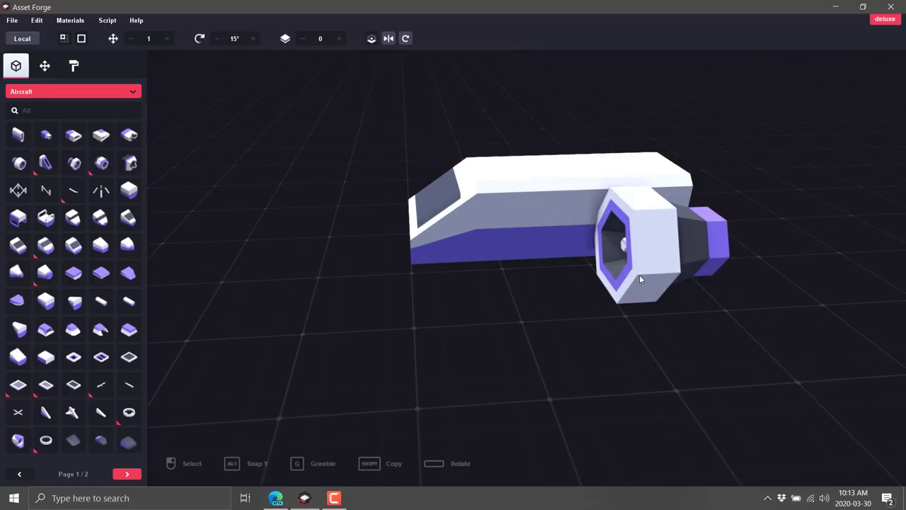
{"action": "left_click", "coordinate": [640, 275]}
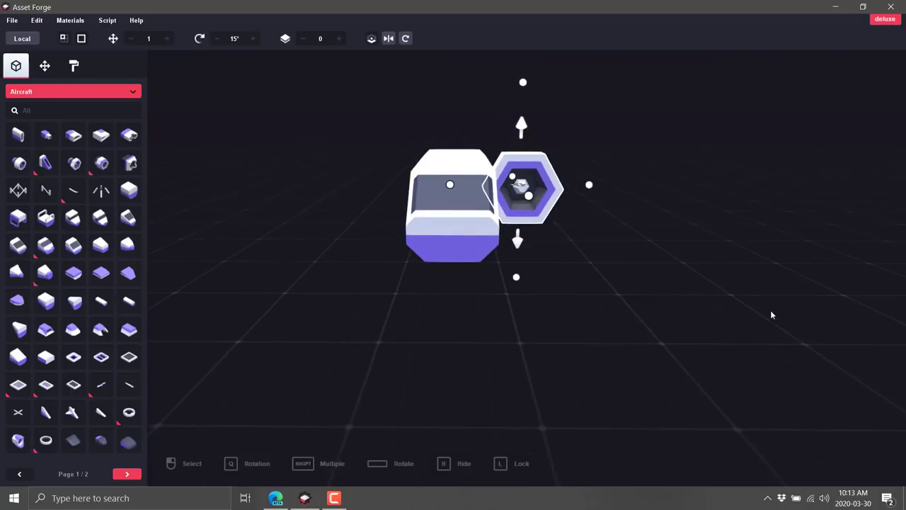
{"action": "right_click_drag", "start_coordinate": [772, 315], "coordinate": [755, 316]}
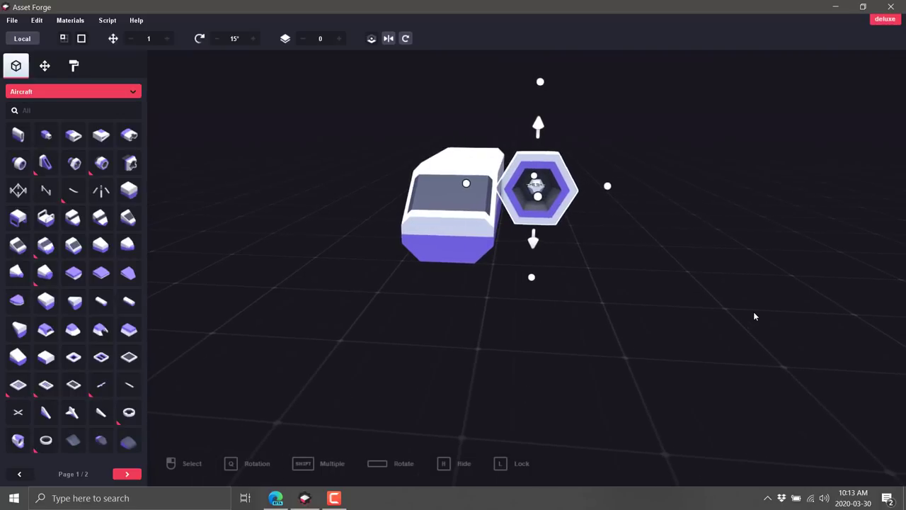
Step: Copy the turbine engine and paste the copy on the fuselage's opposite side
{"action": "left_click", "coordinate": [37, 21]}
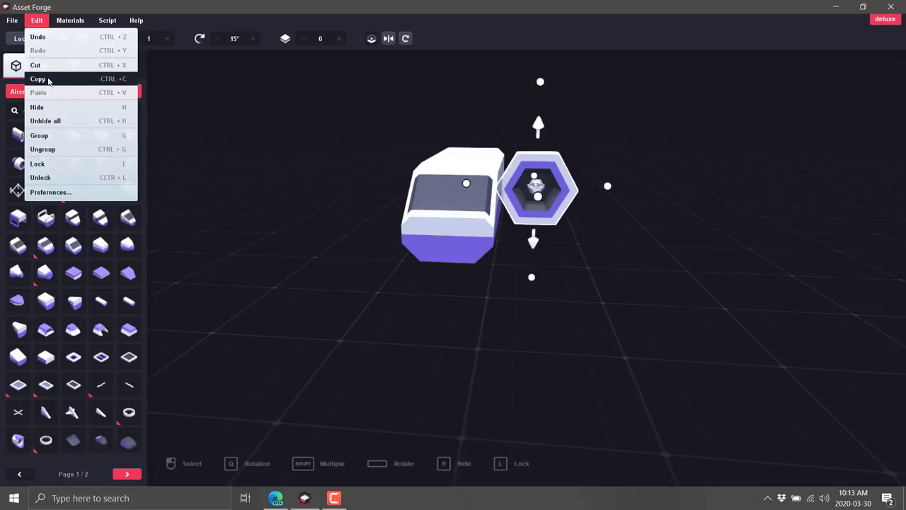
{"action": "left_click", "coordinate": [50, 78]}
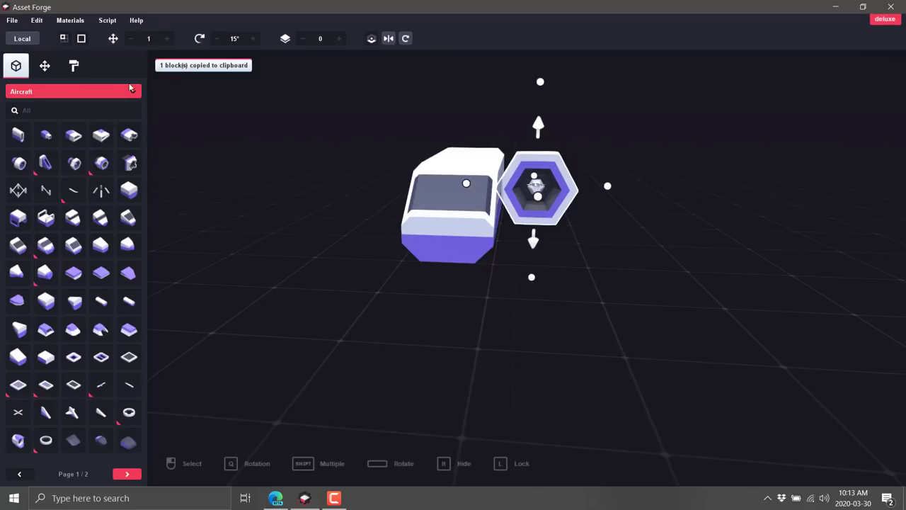
{"action": "key", "text": "ctrl+v"}
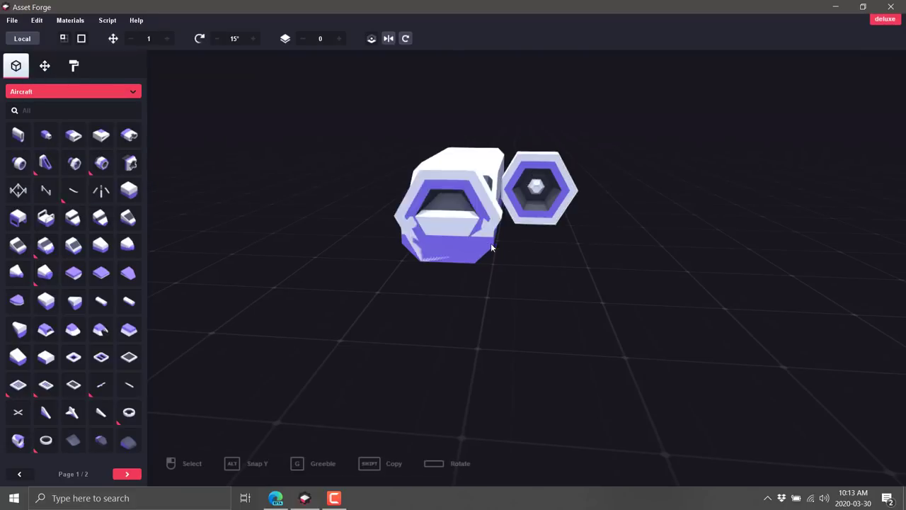
{"action": "left_click", "coordinate": [402, 210]}
{"action": "right_click_drag", "start_coordinate": [401, 211], "coordinate": [160, 334]}
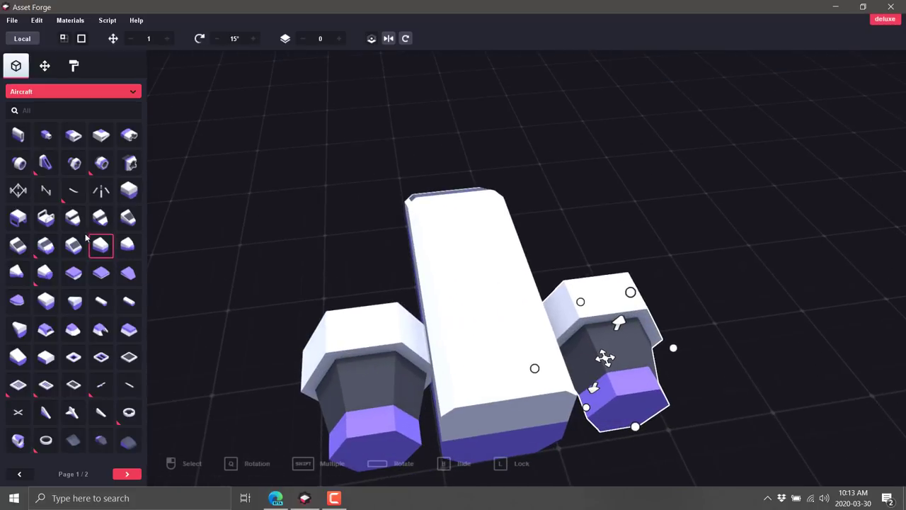
{"action": "right_click_drag", "start_coordinate": [399, 282], "coordinate": [832, 243]}
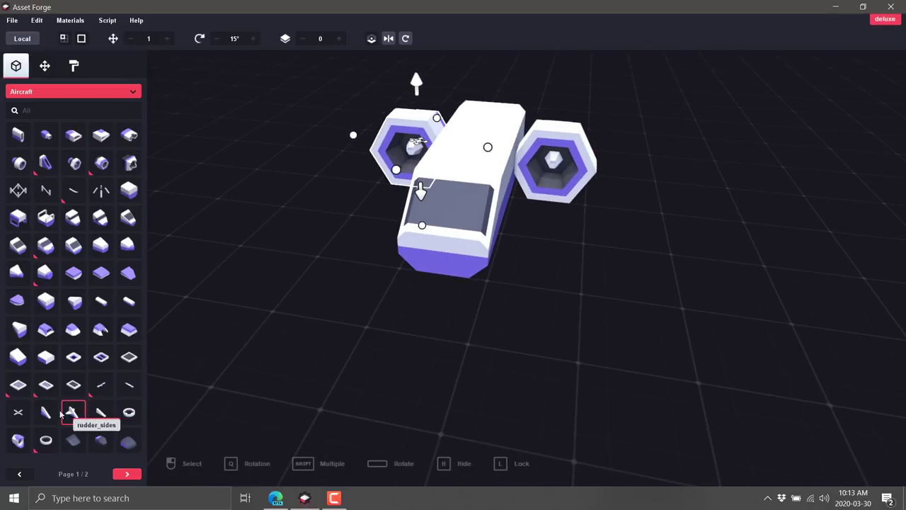
Step: Add the rudder_sides tail fin on top of the ship and slide it toward the rear
{"action": "left_click", "coordinate": [71, 411]}
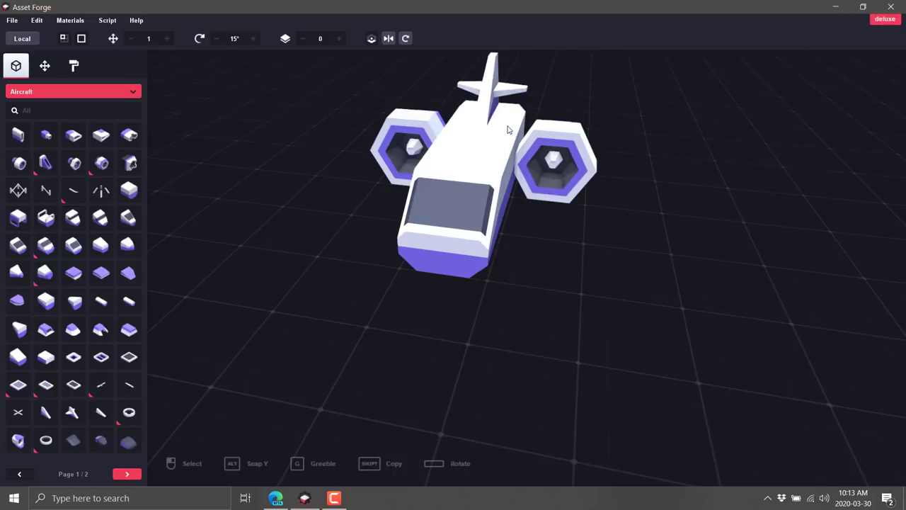
{"action": "left_click", "coordinate": [489, 99]}
{"action": "right_click_drag", "start_coordinate": [735, 208], "coordinate": [479, 170]}
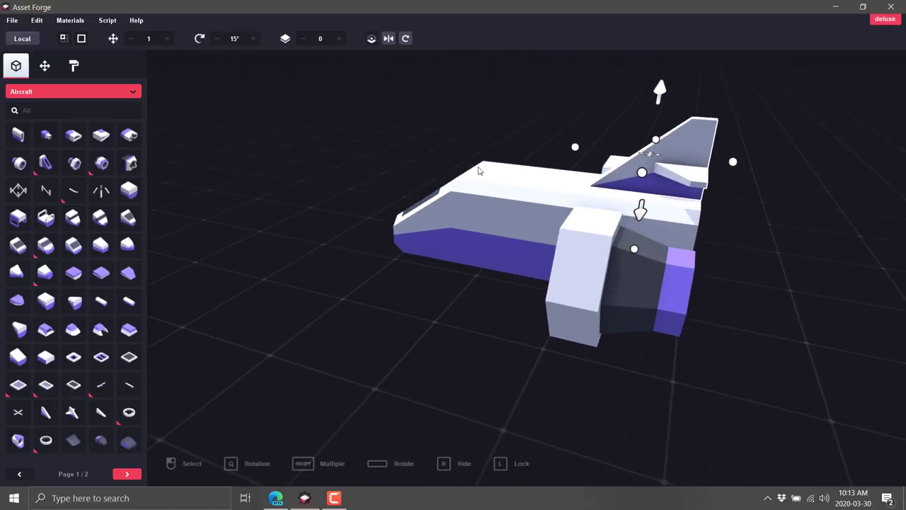
{"action": "left_click_drag", "start_coordinate": [650, 156], "coordinate": [674, 156]}
{"action": "right_click_drag", "start_coordinate": [674, 157], "coordinate": [869, 269]}
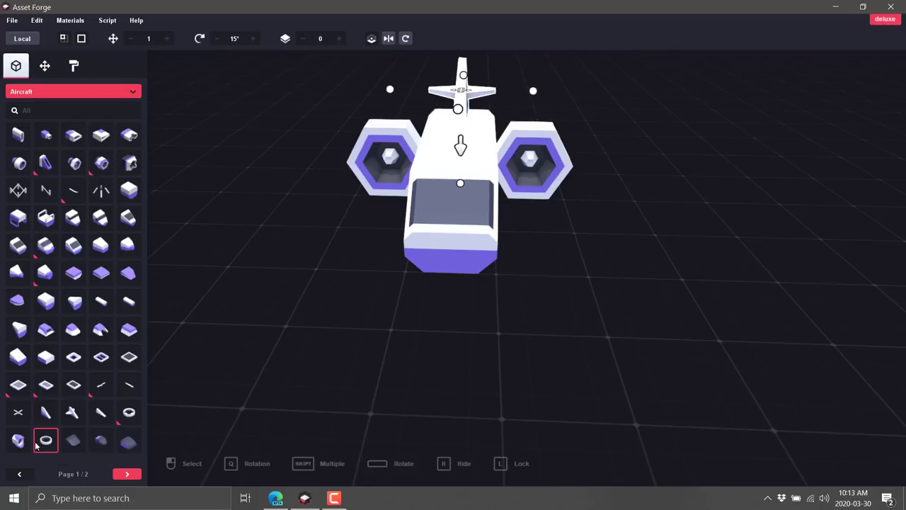
Step: Fit the gear_full landing gear under the ship and lower it beneath the hull
{"action": "left_click", "coordinate": [127, 474]}
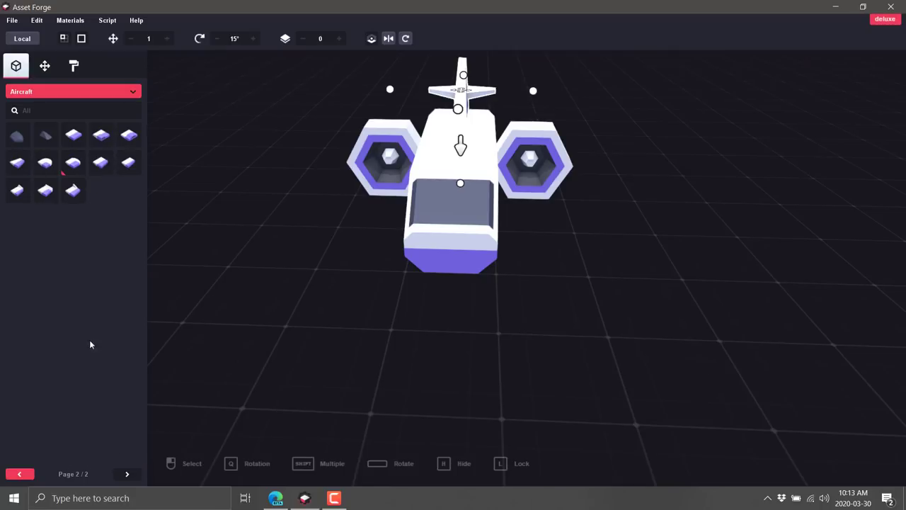
{"action": "left_click", "coordinate": [19, 474]}
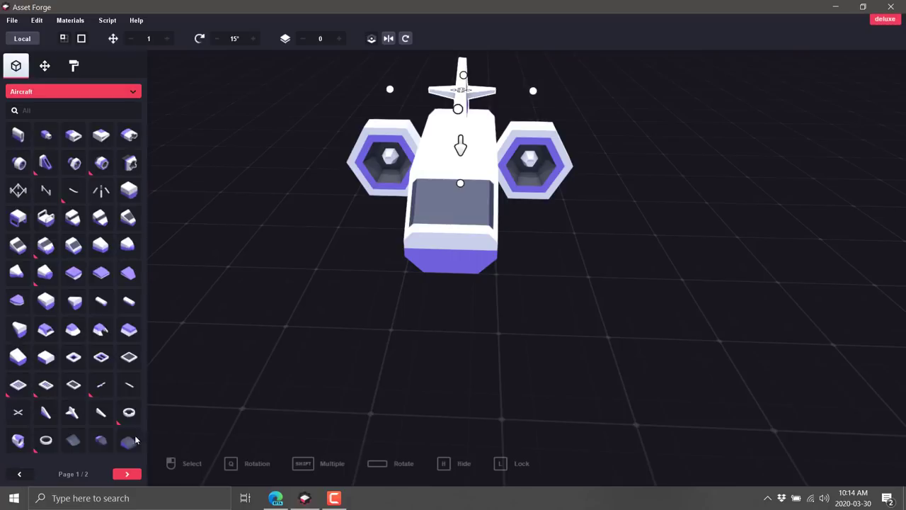
{"action": "right_click_drag", "start_coordinate": [298, 276], "coordinate": [535, 286]}
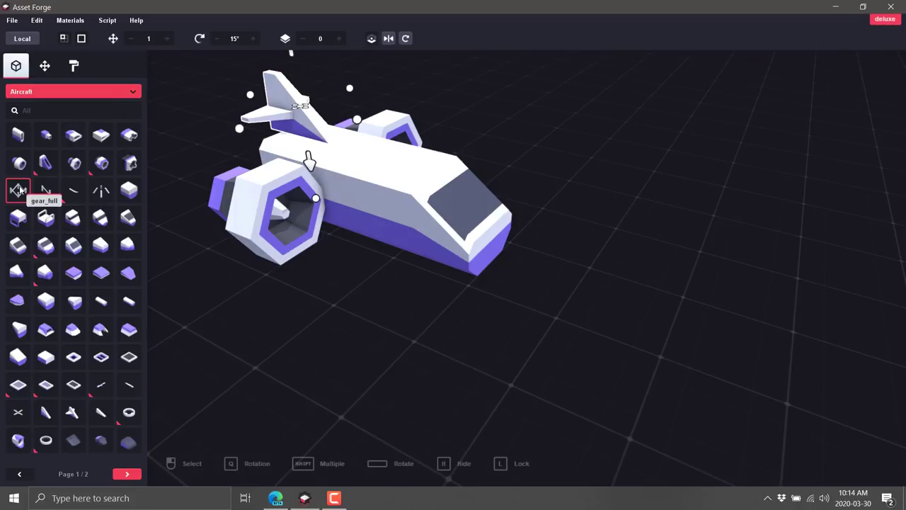
{"action": "left_click", "coordinate": [19, 189]}
{"action": "right_click_drag", "start_coordinate": [408, 312], "coordinate": [379, 277]}
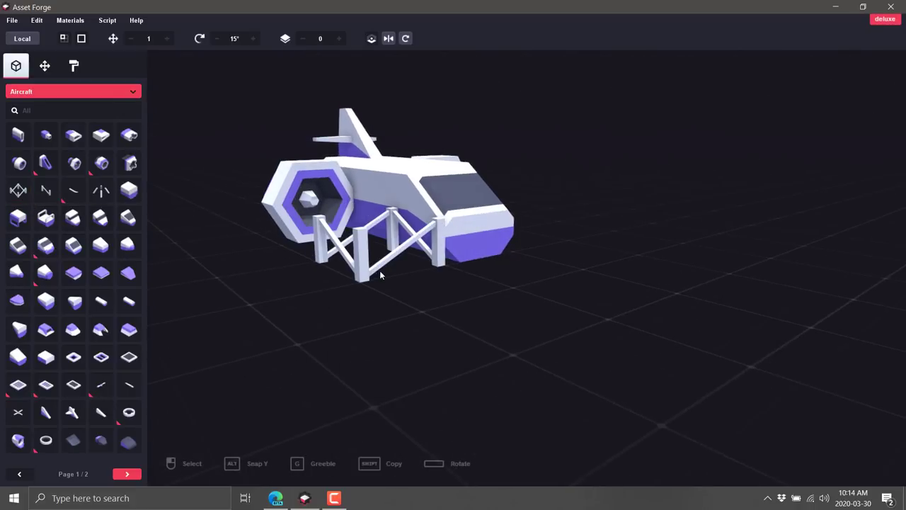
{"action": "left_click", "coordinate": [383, 269]}
{"action": "right_click_drag", "start_coordinate": [431, 328], "coordinate": [377, 265]}
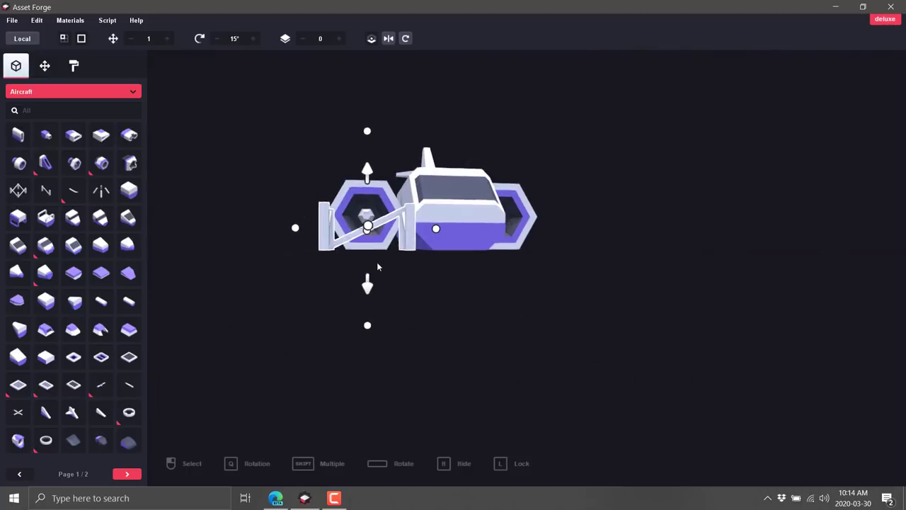
{"action": "left_click_drag", "start_coordinate": [364, 177], "coordinate": [368, 246]}
{"action": "right_click_drag", "start_coordinate": [386, 306], "coordinate": [532, 366]}
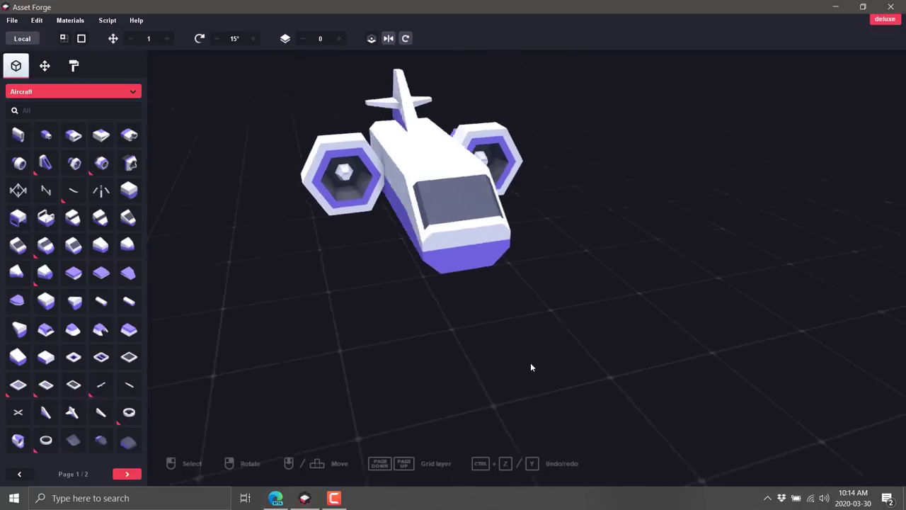
Step: Recolour the purple trim bright blue, the cockpit black and the engine interiors #1641D0
{"action": "left_click", "coordinate": [43, 68]}
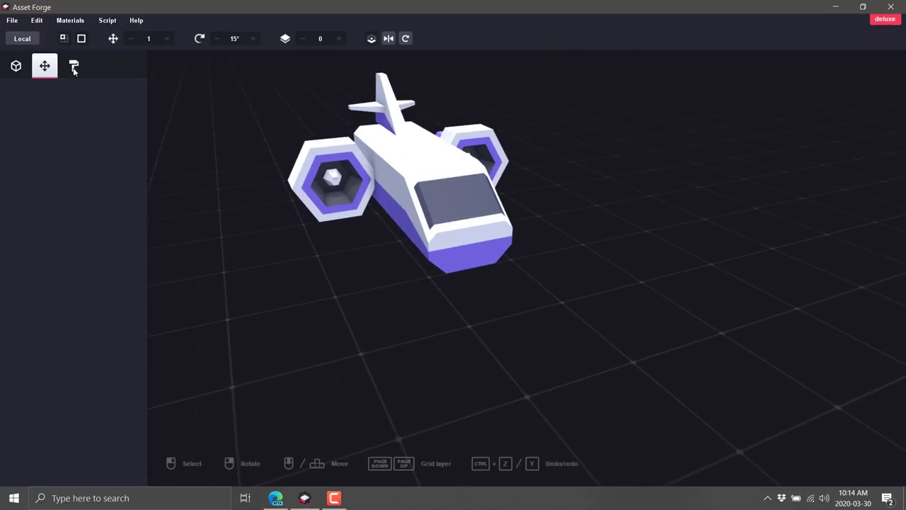
{"action": "left_click", "coordinate": [74, 67]}
{"action": "mouse_move", "coordinate": [304, 229]}
{"action": "right_mouse_down"}
{"action": "mouse_move", "coordinate": [326, 239]}
{"action": "mouse_move", "coordinate": [347, 226]}
{"action": "right_mouse_up"}
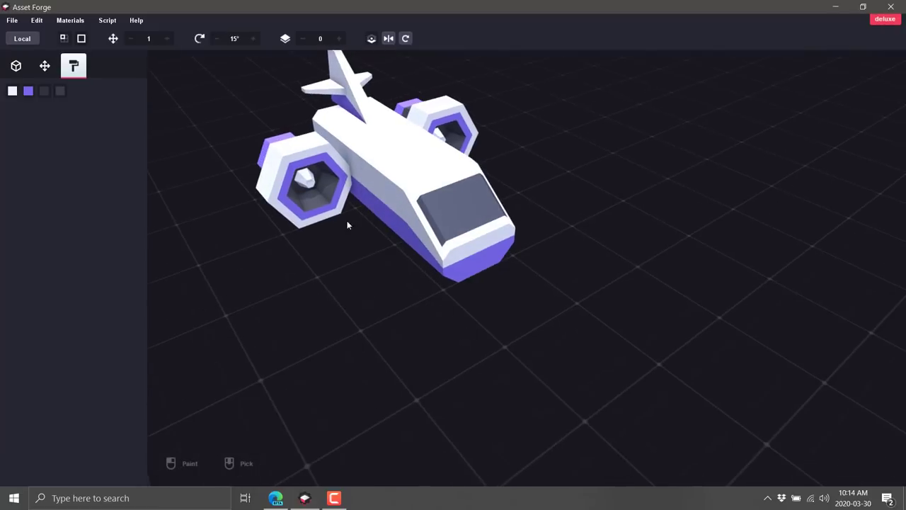
{"action": "right_click_drag", "start_coordinate": [248, 219], "coordinate": [366, 272]}
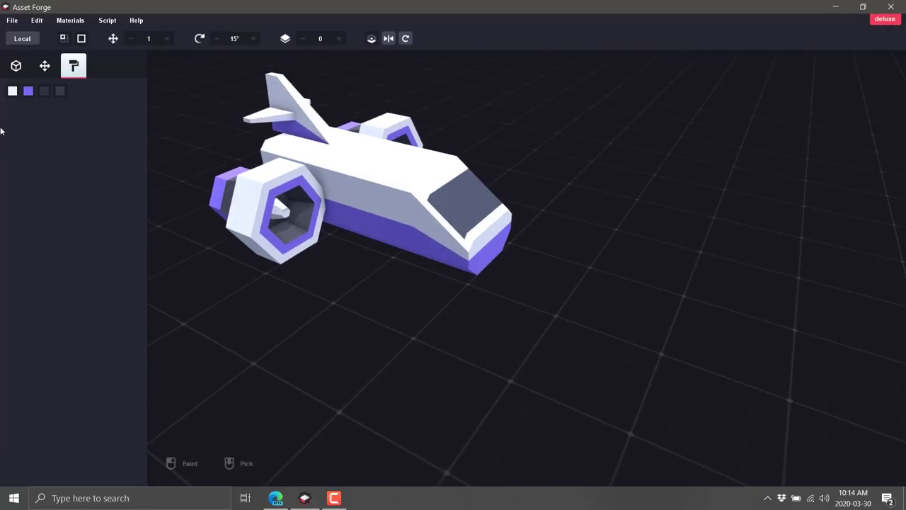
{"action": "left_click", "coordinate": [29, 90]}
{"action": "left_click_drag", "start_coordinate": [64, 179], "coordinate": [2, 266]}
{"action": "left_click", "coordinate": [44, 91]}
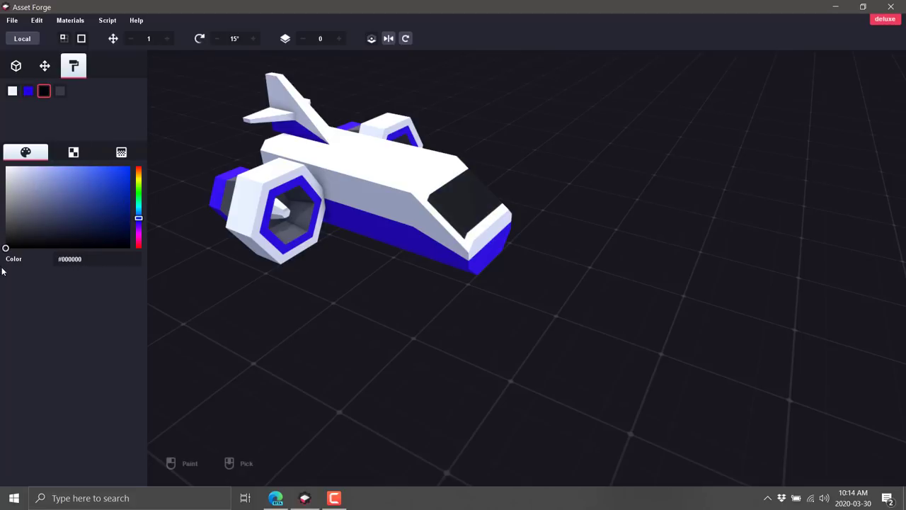
{"action": "left_click_drag", "start_coordinate": [122, 216], "coordinate": [117, 181]}
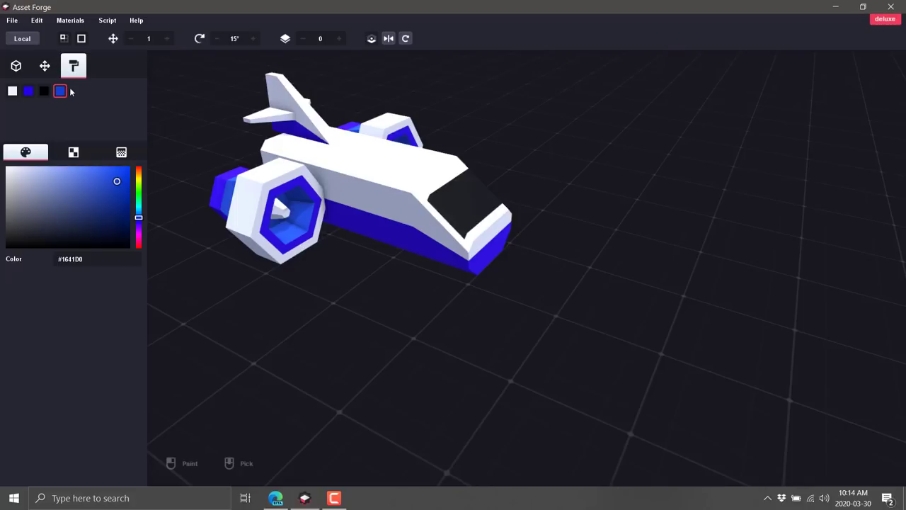
Step: Try the Gradient shader on the material, then revert it to Standard
{"action": "left_click", "coordinate": [122, 152]}
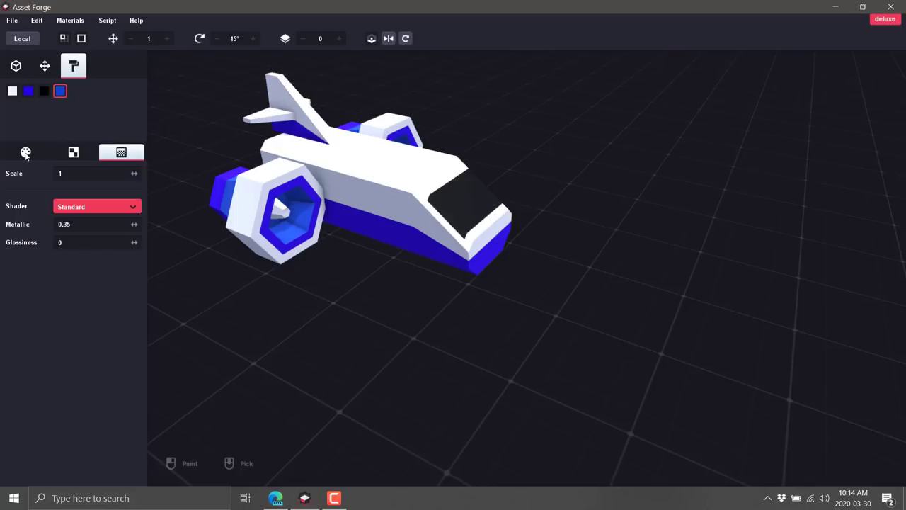
{"action": "left_click", "coordinate": [81, 205]}
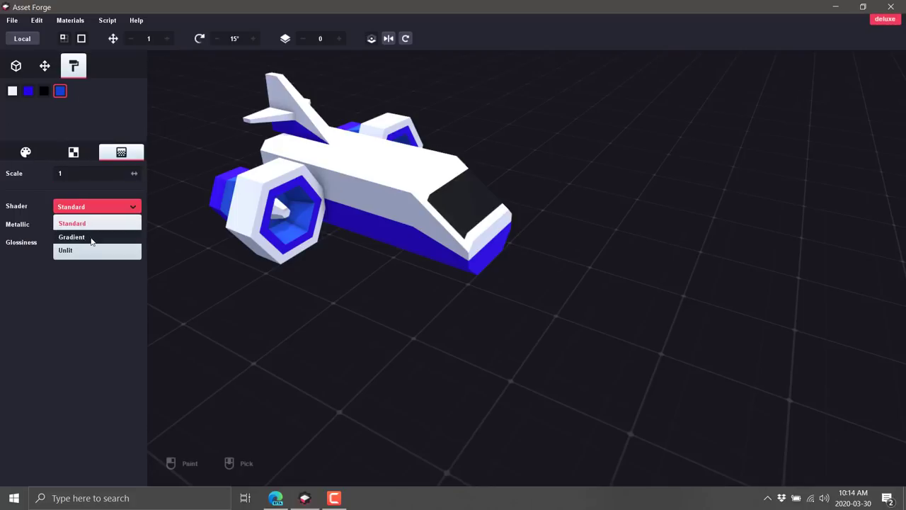
{"action": "left_click", "coordinate": [92, 238]}
{"action": "left_click", "coordinate": [91, 202]}
{"action": "left_click", "coordinate": [89, 223]}
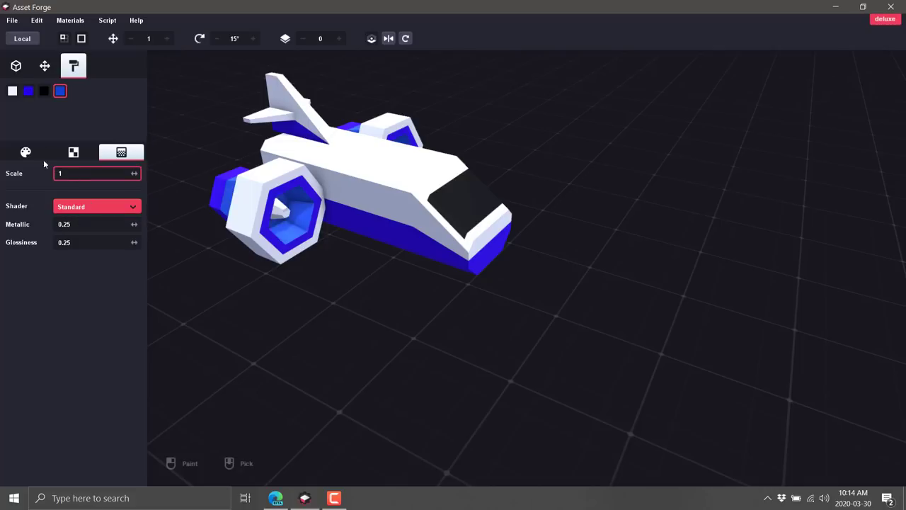
{"action": "left_click", "coordinate": [71, 151]}
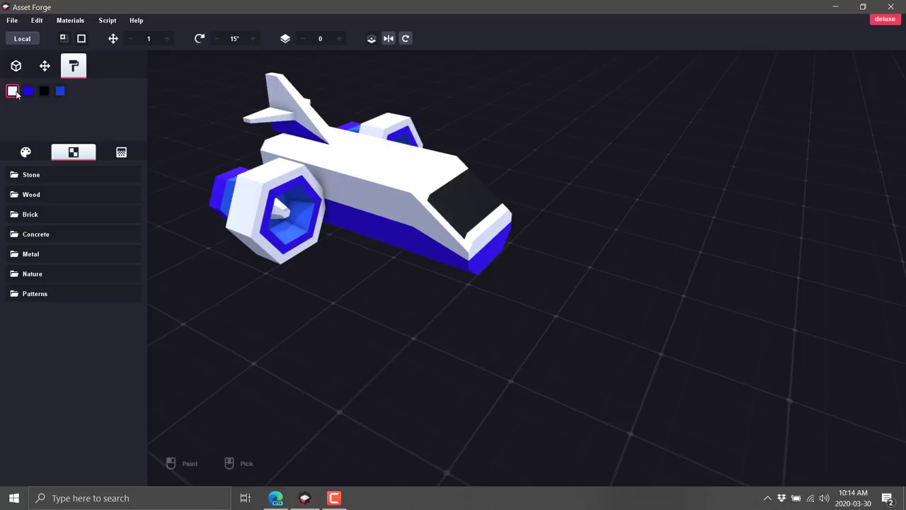
Step: Paint the white material with the pink wood texture from the Wood folder and inspect it
{"action": "left_click", "coordinate": [33, 195]}
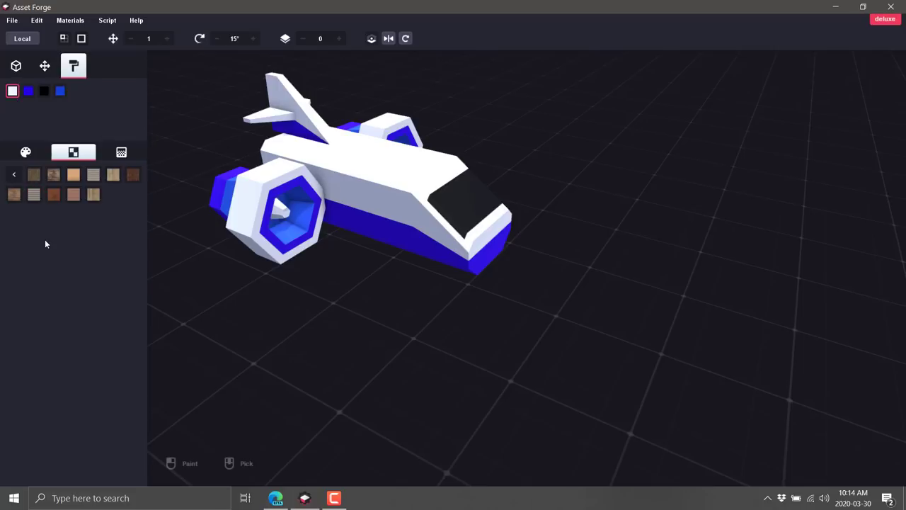
{"action": "left_click", "coordinate": [37, 175]}
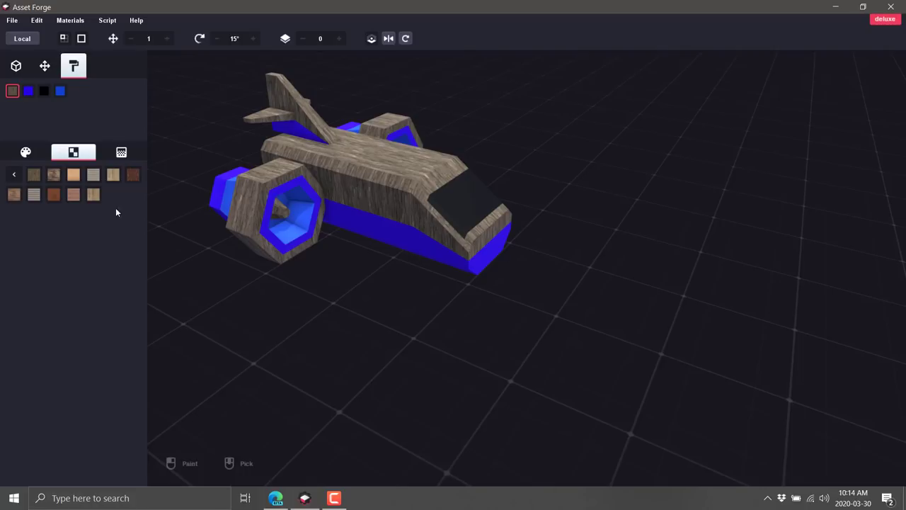
{"action": "left_click", "coordinate": [73, 194]}
{"action": "right_click_drag", "start_coordinate": [418, 248], "coordinate": [511, 266]}
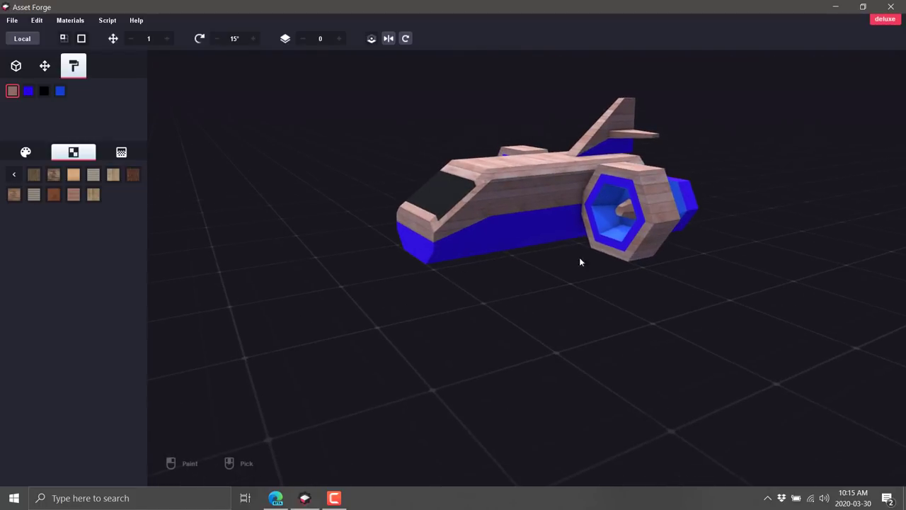
{"action": "right_click_drag", "start_coordinate": [581, 260], "coordinate": [625, 258]}
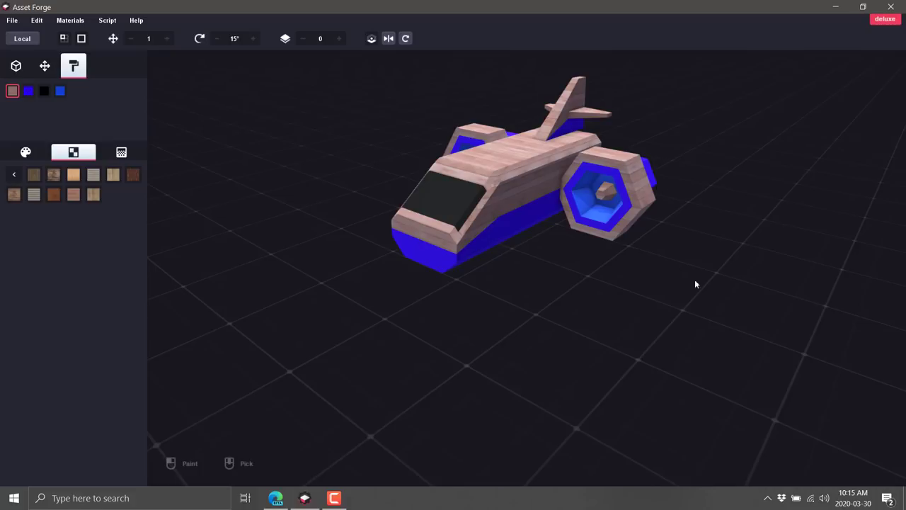
{"action": "right_click_drag", "start_coordinate": [695, 284], "coordinate": [423, 184]}
{"action": "right_click_drag", "start_coordinate": [555, 217], "coordinate": [600, 296]}
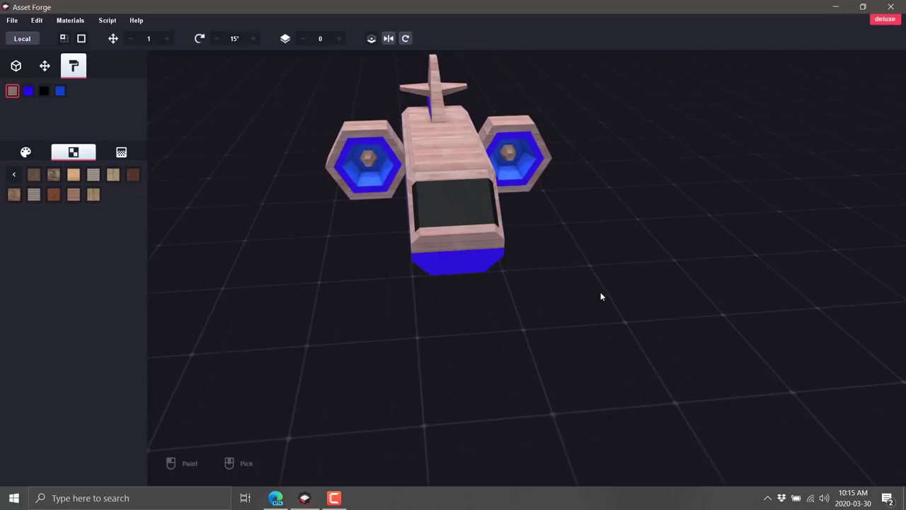
Step: Add an engine_slant block beside the left engine, then lengthen and narrow the cockpit
{"action": "left_click", "coordinate": [19, 68]}
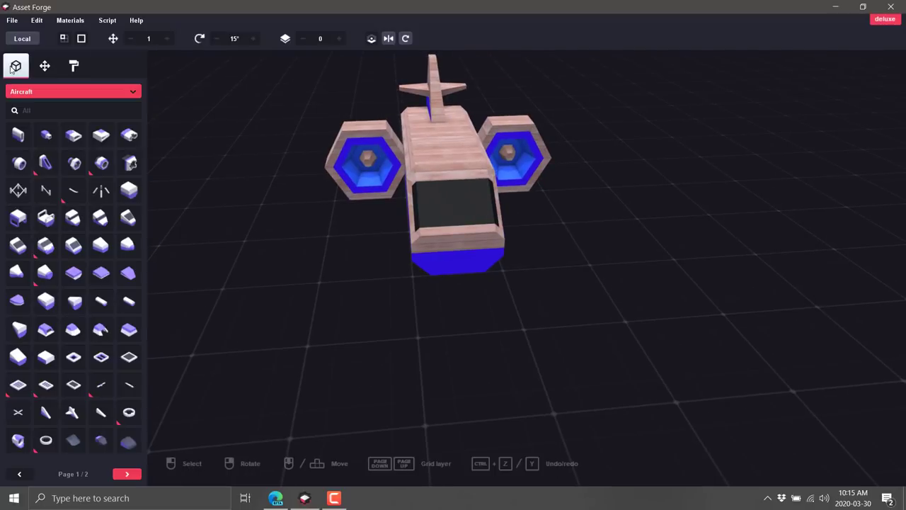
{"action": "left_click_drag", "start_coordinate": [46, 165], "coordinate": [341, 307]}
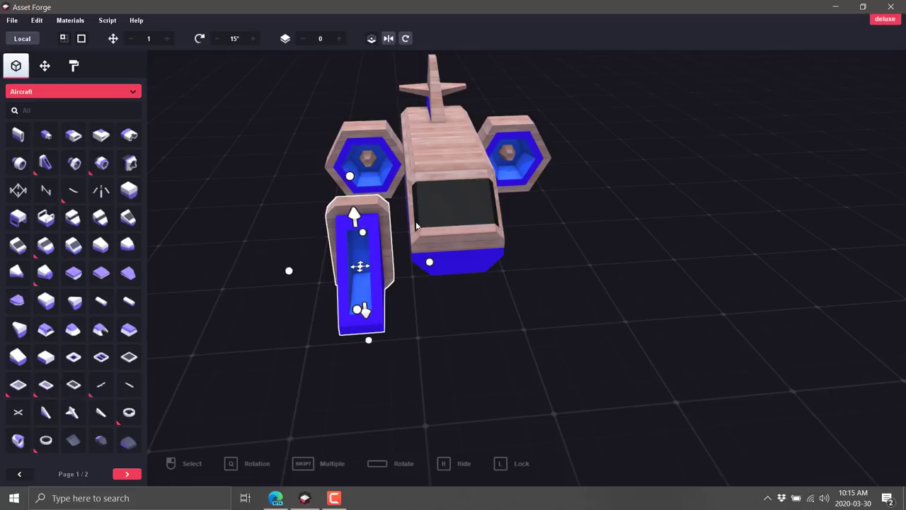
{"action": "left_click", "coordinate": [447, 235]}
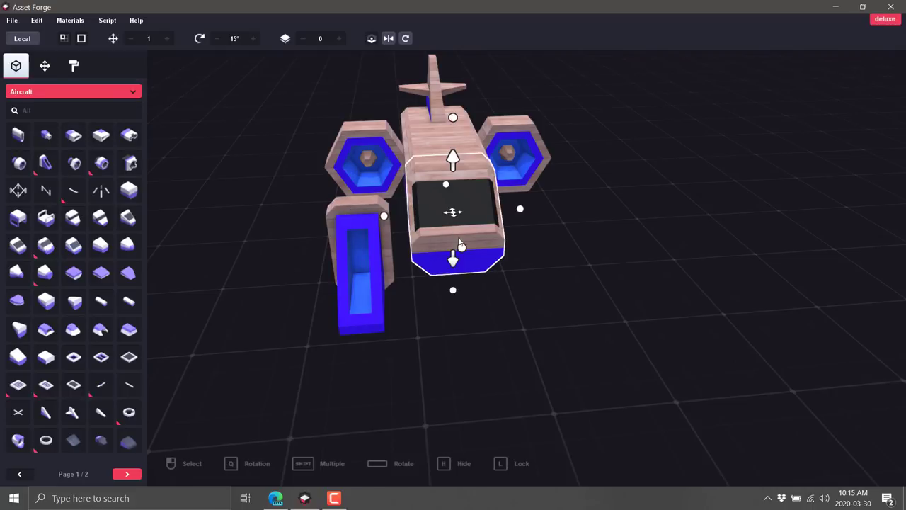
{"action": "left_click_drag", "start_coordinate": [465, 255], "coordinate": [494, 343]}
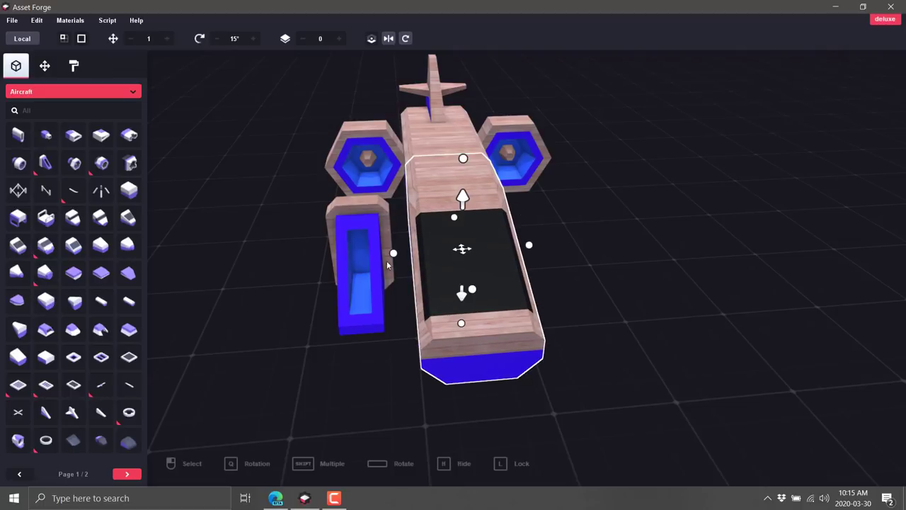
{"action": "left_click_drag", "start_coordinate": [395, 255], "coordinate": [421, 252]}
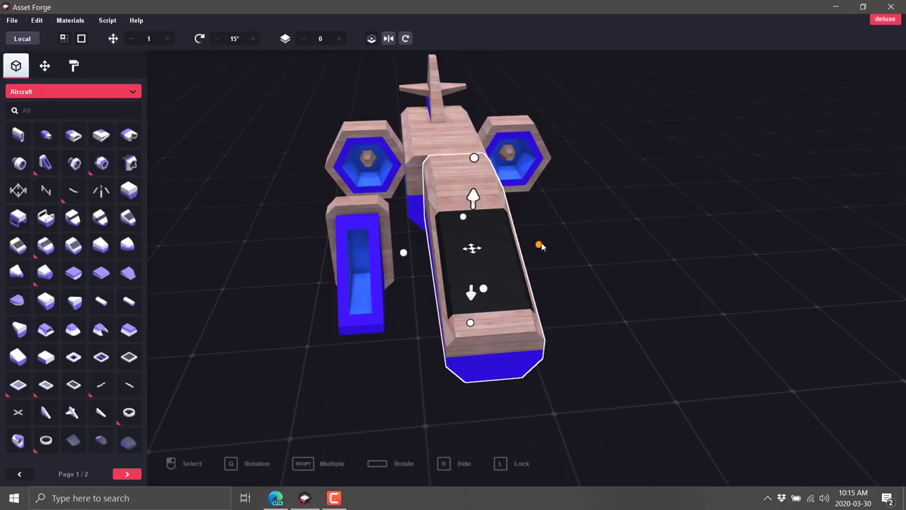
{"action": "left_click_drag", "start_coordinate": [543, 245], "coordinate": [507, 246]}
{"action": "right_click_drag", "start_coordinate": [507, 246], "coordinate": [583, 288]}
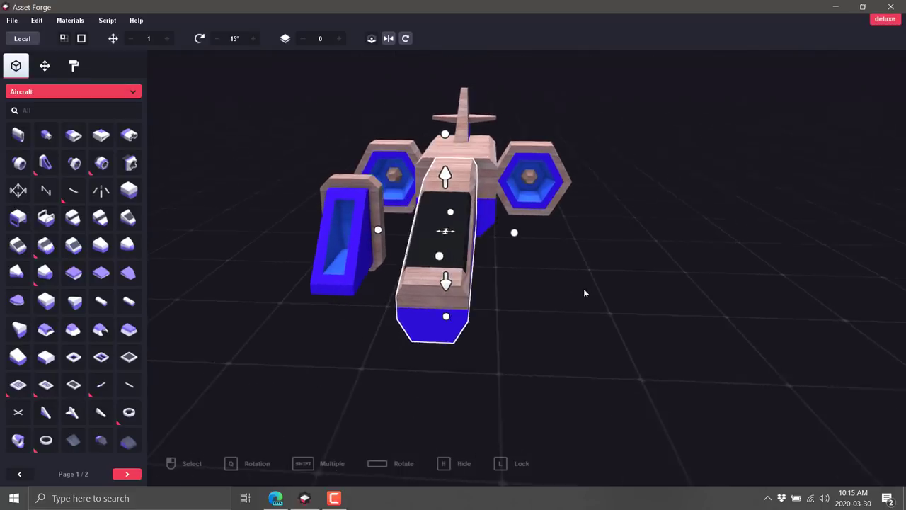
Step: Slim the slanted block into a thin fin and move it flush against the fuselage
{"action": "left_click", "coordinate": [359, 216]}
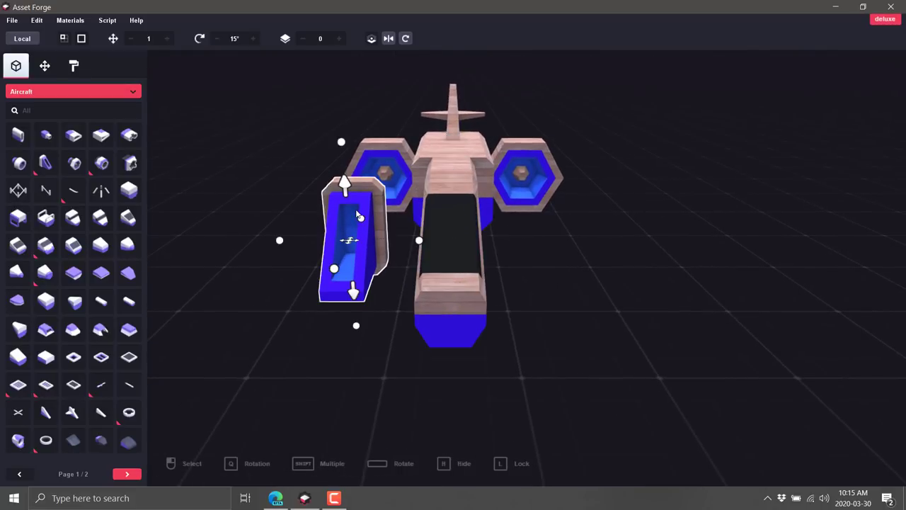
{"action": "left_click_drag", "start_coordinate": [282, 243], "coordinate": [417, 242]}
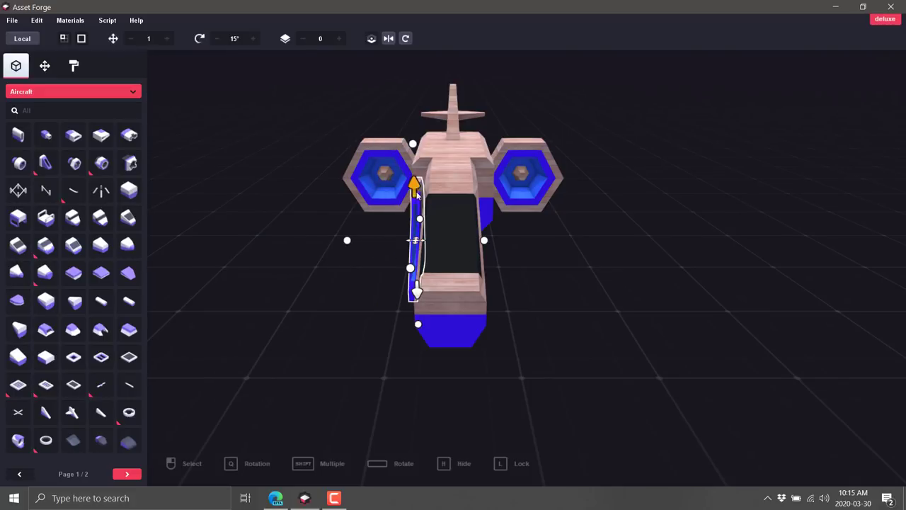
{"action": "left_click_drag", "start_coordinate": [418, 197], "coordinate": [417, 216]}
Step: Slide the thin side fin forward to sit midway between the engine and the nose
{"action": "right_click_drag", "start_coordinate": [469, 234], "coordinate": [780, 244]}
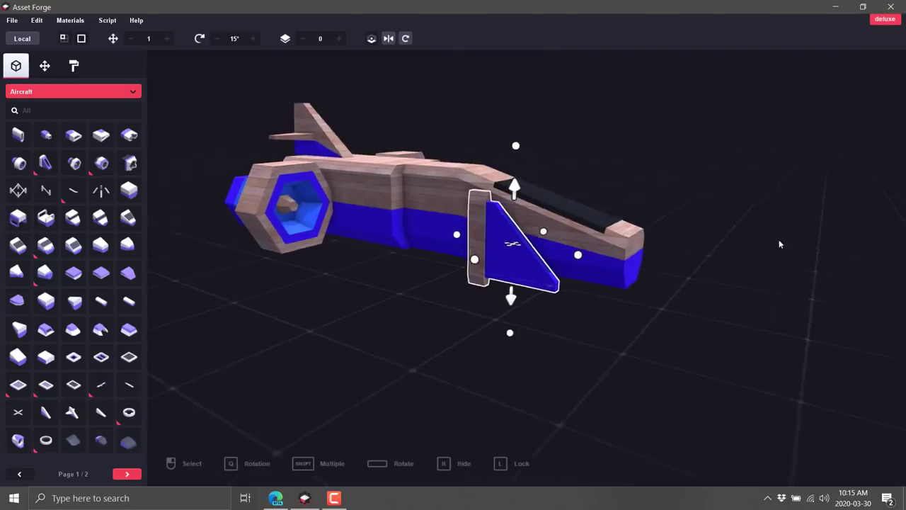
{"action": "left_click_drag", "start_coordinate": [526, 143], "coordinate": [521, 174]}
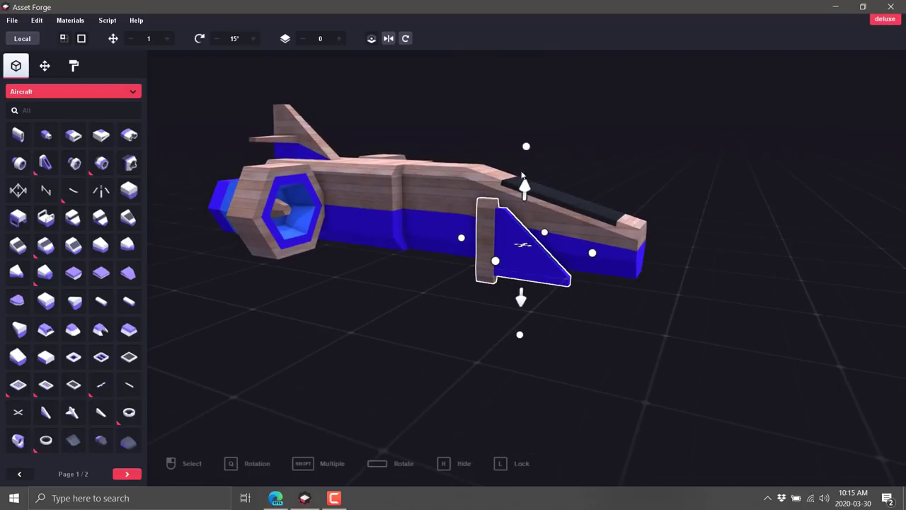
{"action": "left_click_drag", "start_coordinate": [522, 245], "coordinate": [431, 207]}
{"action": "right_click_drag", "start_coordinate": [536, 274], "coordinate": [545, 208]}
{"action": "left_click_drag", "start_coordinate": [525, 203], "coordinate": [425, 206]}
{"action": "right_click_drag", "start_coordinate": [424, 212], "coordinate": [384, 242]}
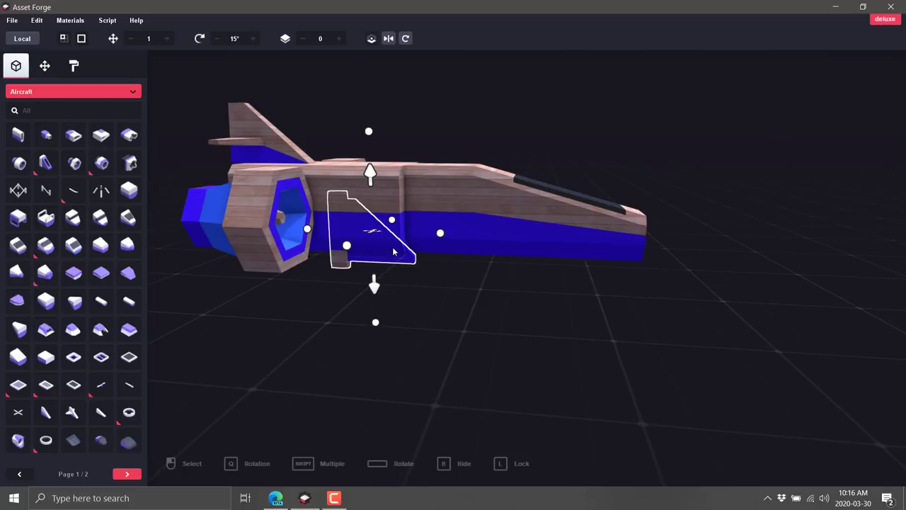
{"action": "left_click_drag", "start_coordinate": [369, 177], "coordinate": [369, 164]}
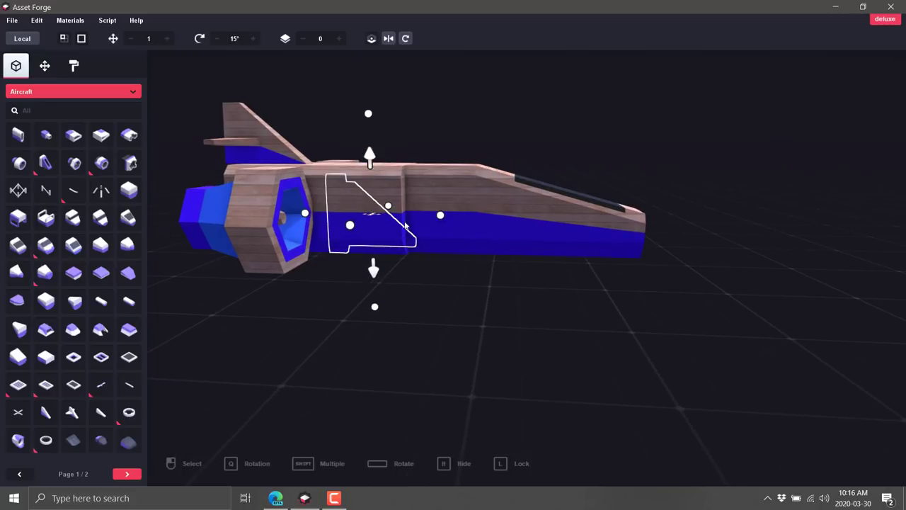
{"action": "right_click_drag", "start_coordinate": [589, 293], "coordinate": [439, 224]}
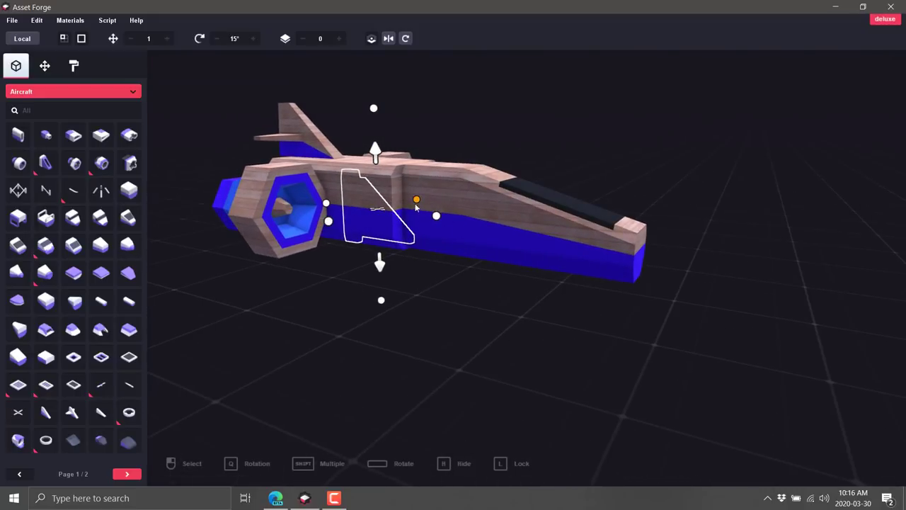
{"action": "left_click_drag", "start_coordinate": [374, 210], "coordinate": [435, 218]}
{"action": "right_click_drag", "start_coordinate": [631, 319], "coordinate": [692, 300]}
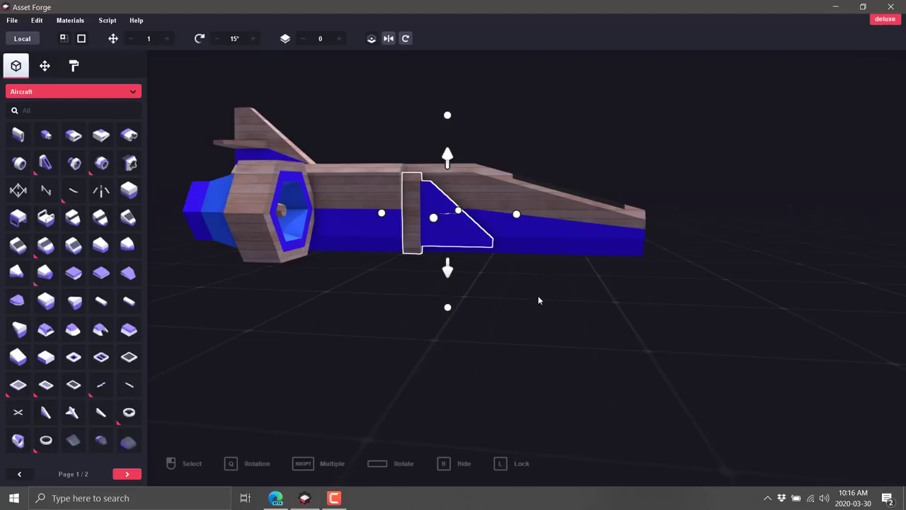
{"action": "right_click_drag", "start_coordinate": [540, 299], "coordinate": [742, 313]}
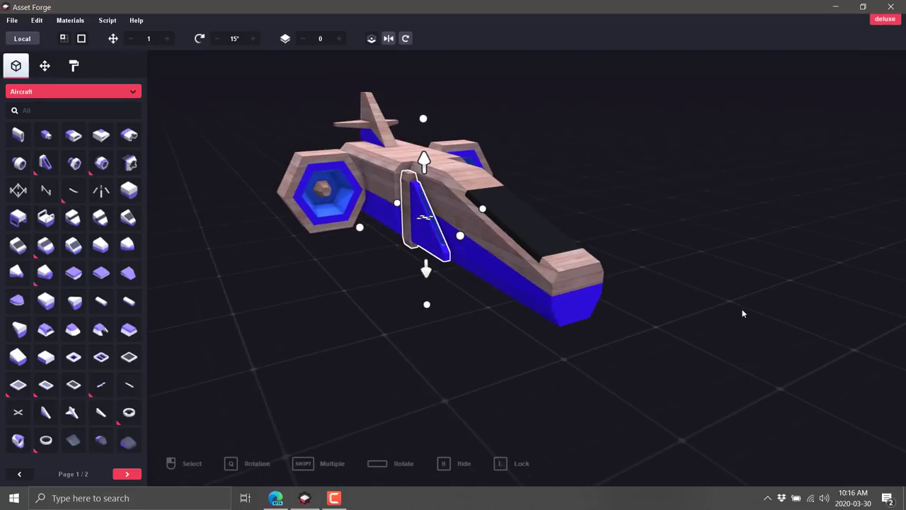
Step: Repaint the wooden surfaces with the light striped metal texture from the Metal folder
{"action": "left_click", "coordinate": [73, 68]}
{"action": "left_click", "coordinate": [17, 176]}
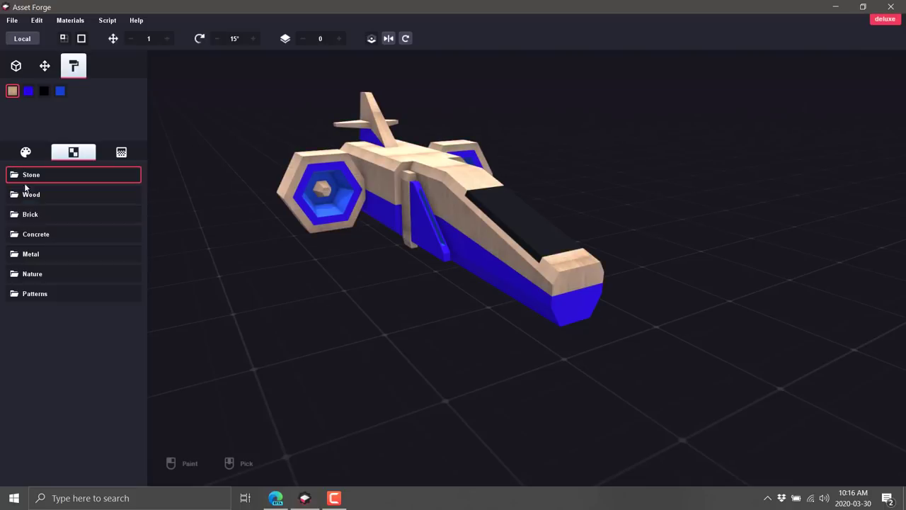
{"action": "left_click", "coordinate": [37, 255]}
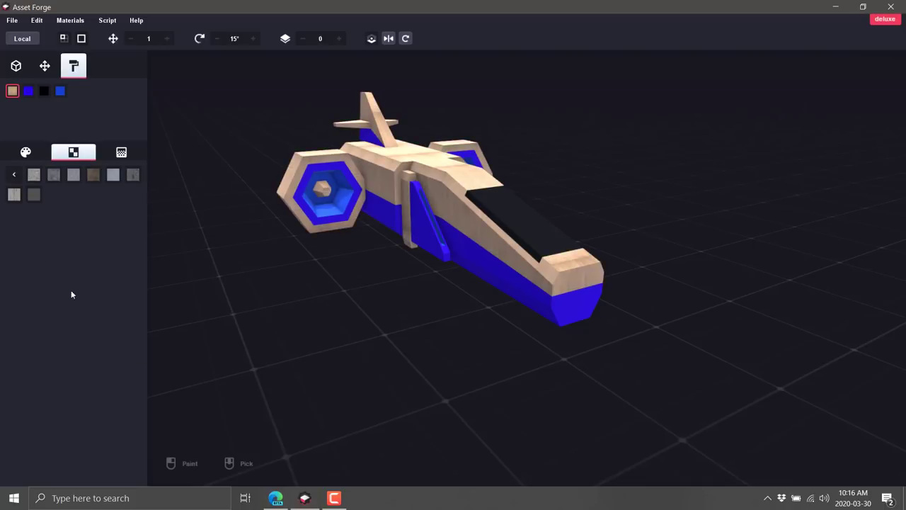
{"action": "left_click", "coordinate": [52, 175]}
{"action": "right_click_drag", "start_coordinate": [379, 290], "coordinate": [474, 294]}
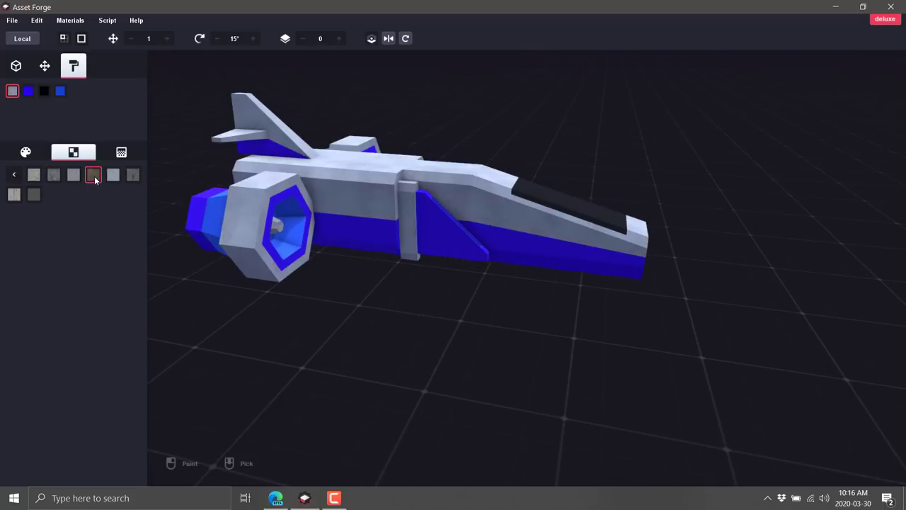
{"action": "left_click", "coordinate": [13, 195]}
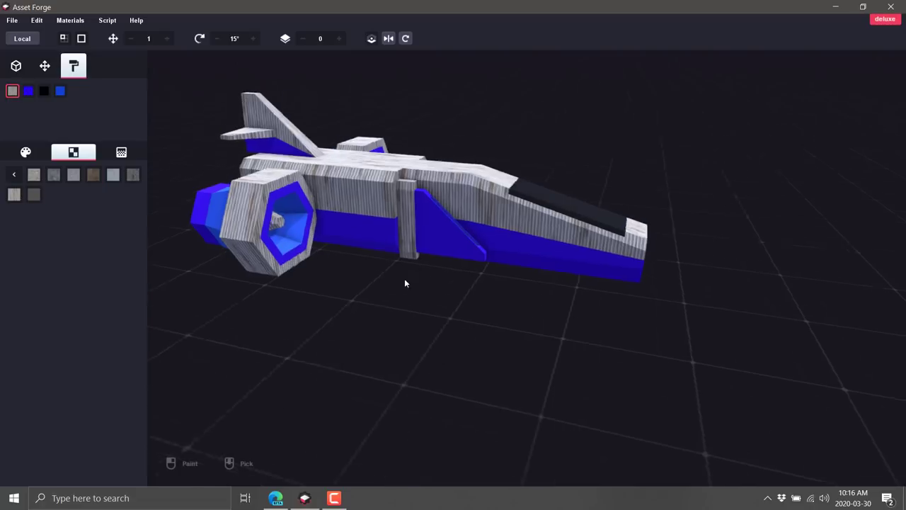
{"action": "right_click_drag", "start_coordinate": [405, 278], "coordinate": [514, 290]}
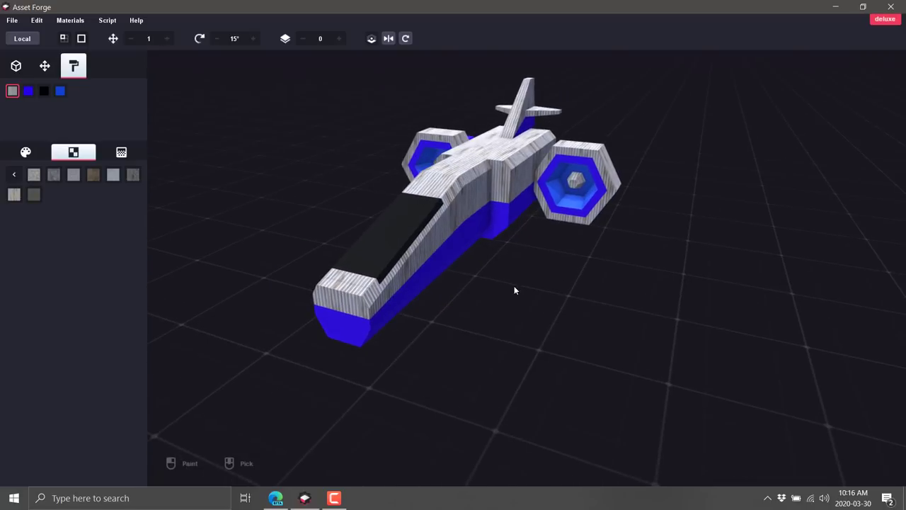
Step: Export the jet as a GLTF model at scale 100, saving it as 'Ugly' in temp
{"action": "left_click", "coordinate": [12, 21]}
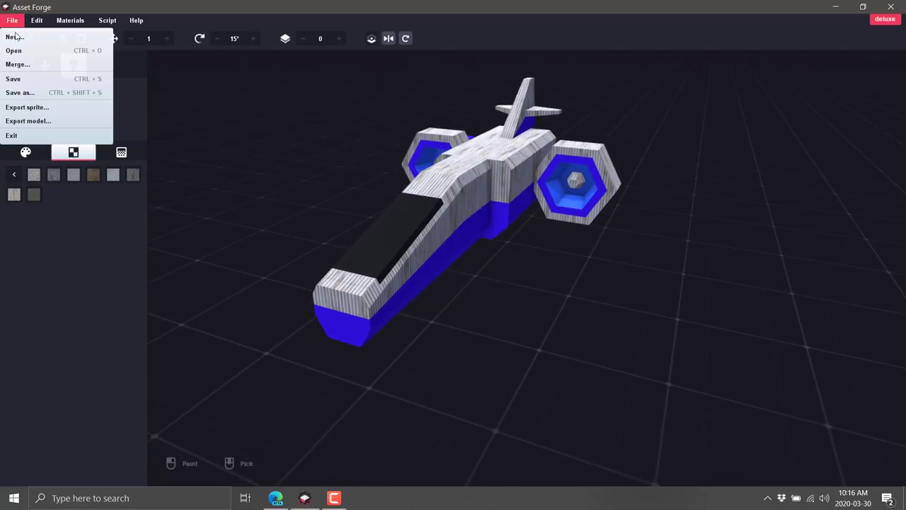
{"action": "left_click", "coordinate": [33, 121]}
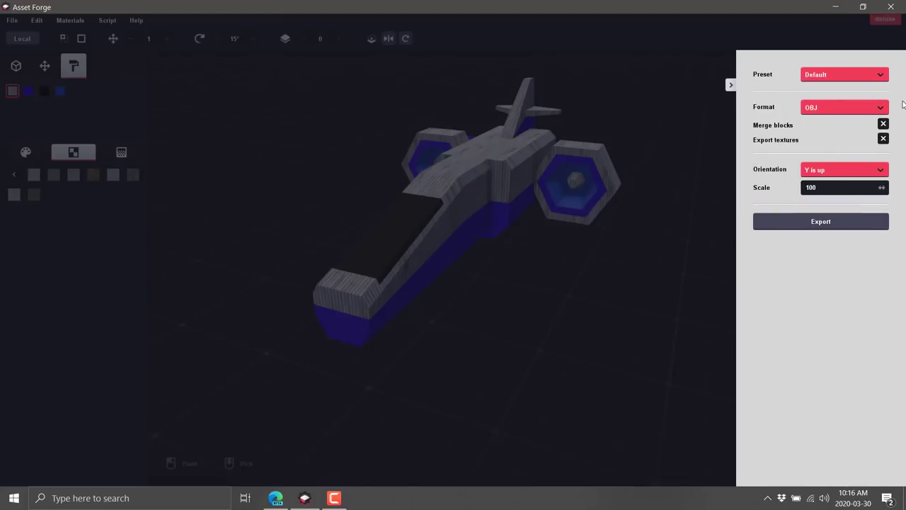
{"action": "left_click", "coordinate": [882, 109]}
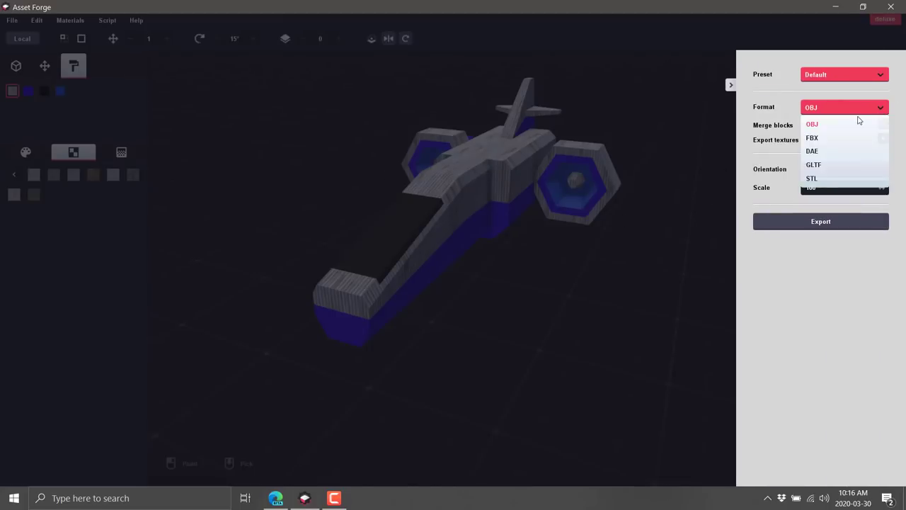
{"action": "left_click", "coordinate": [827, 164]}
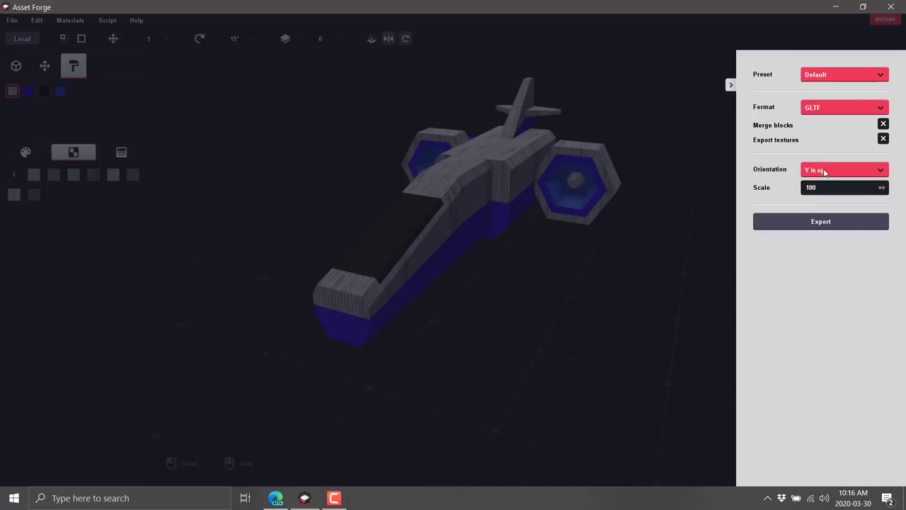
{"action": "left_click", "coordinate": [814, 191]}
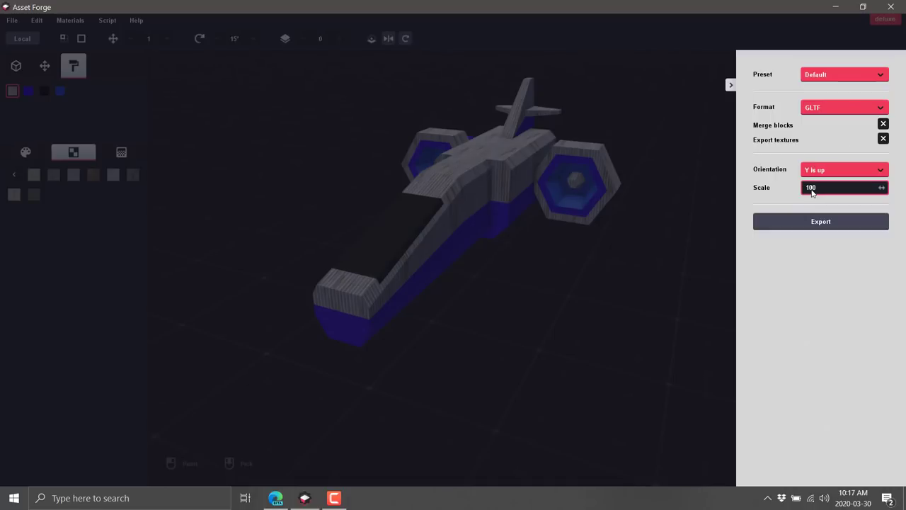
{"action": "left_click", "coordinate": [772, 128]}
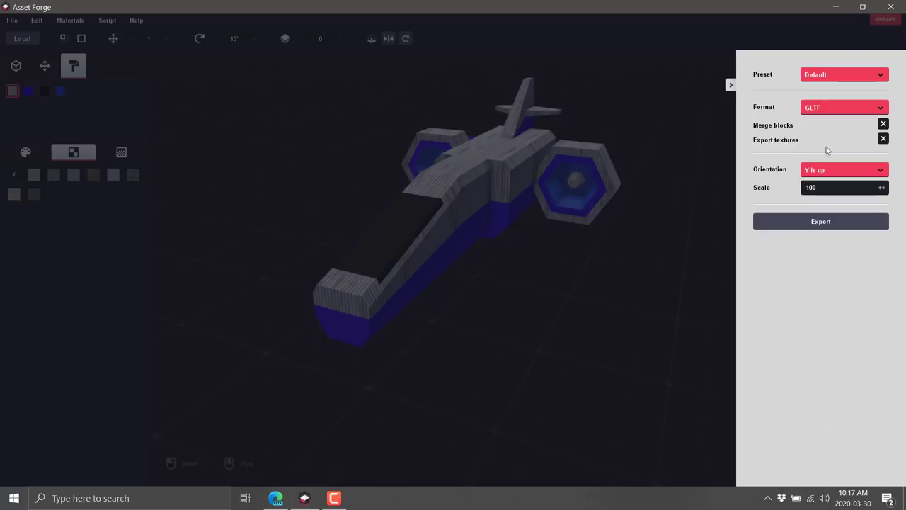
{"action": "left_click", "coordinate": [822, 222]}
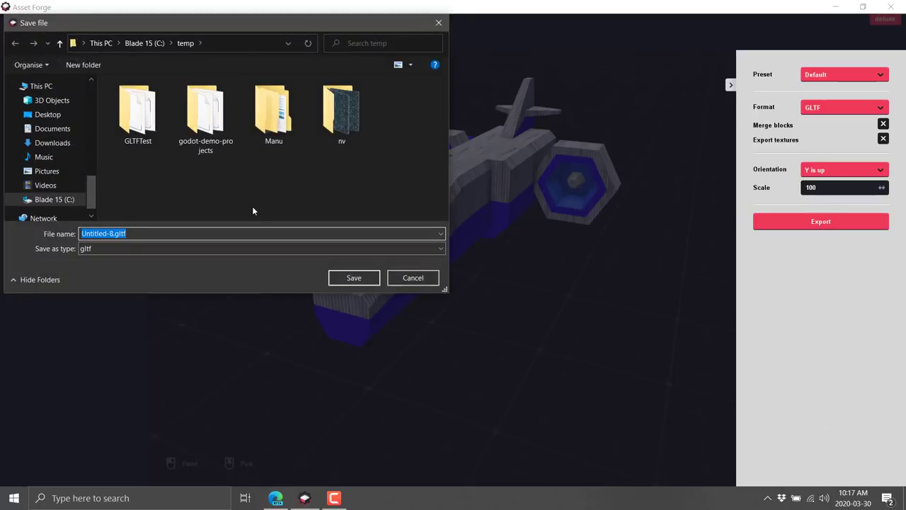
{"action": "type", "text": "Ugly"}
{"action": "key", "text": "Return"}
Step: Launch the Godot executable from its folder in Downloads
{"action": "key", "text": "super"}
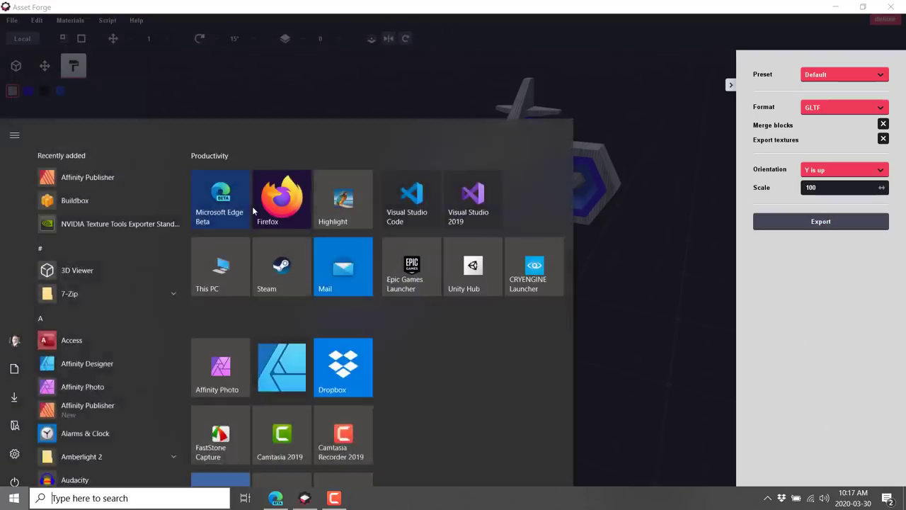
{"action": "type", "text": "godot"}
{"action": "key", "text": "BackSpace"}
{"action": "key", "text": "BackSpace"}
{"action": "key", "text": "BackSpace"}
{"action": "key", "text": "BackSpace"}
{"action": "key", "text": "BackSpace"}
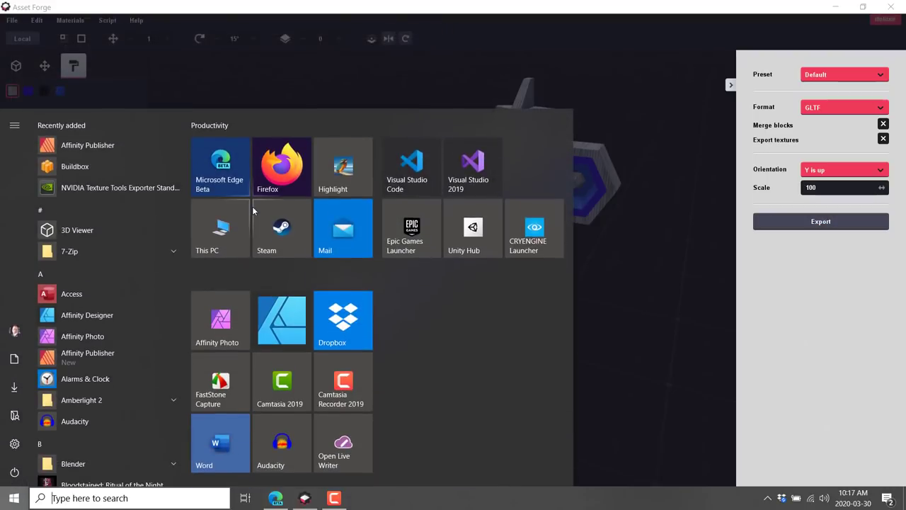
{"action": "left_click", "coordinate": [21, 387]}
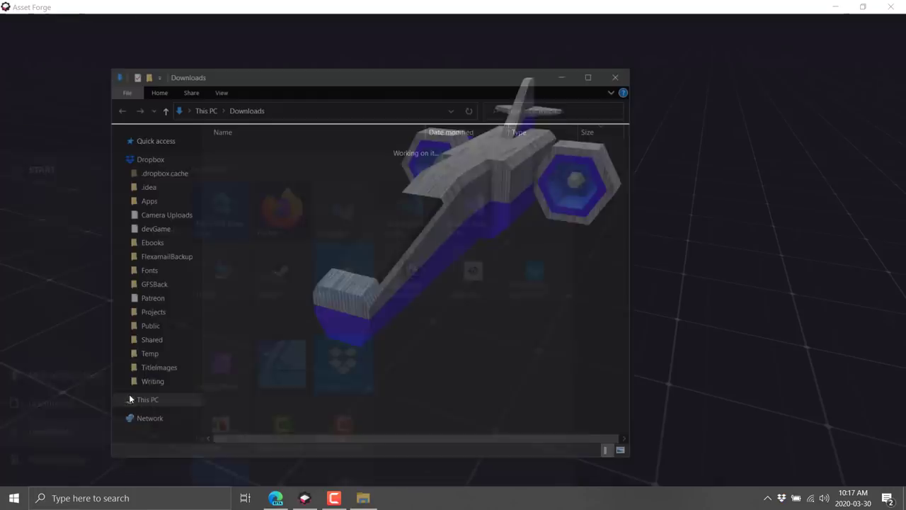
{"action": "scroll", "coordinate": [370, 284], "scroll_direction": "down", "scroll_amount": 5}
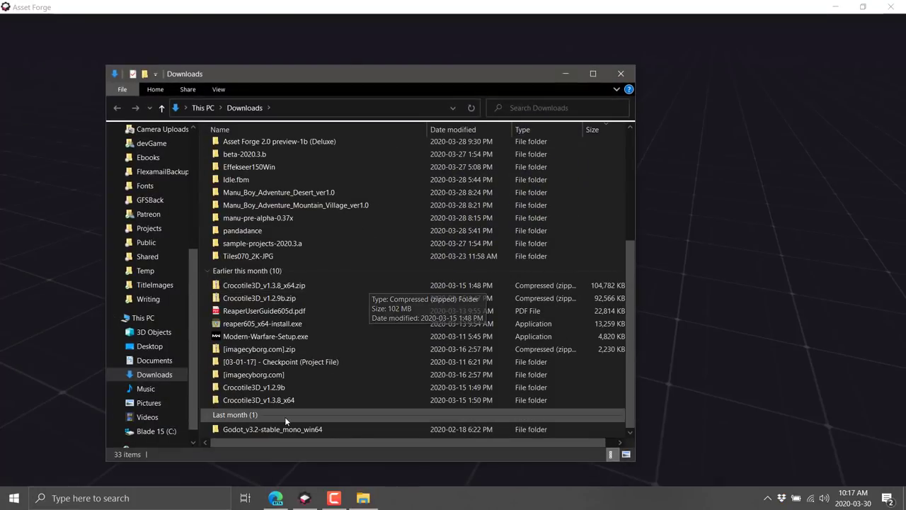
{"action": "double_click", "coordinate": [284, 429]}
{"action": "double_click", "coordinate": [251, 158]}
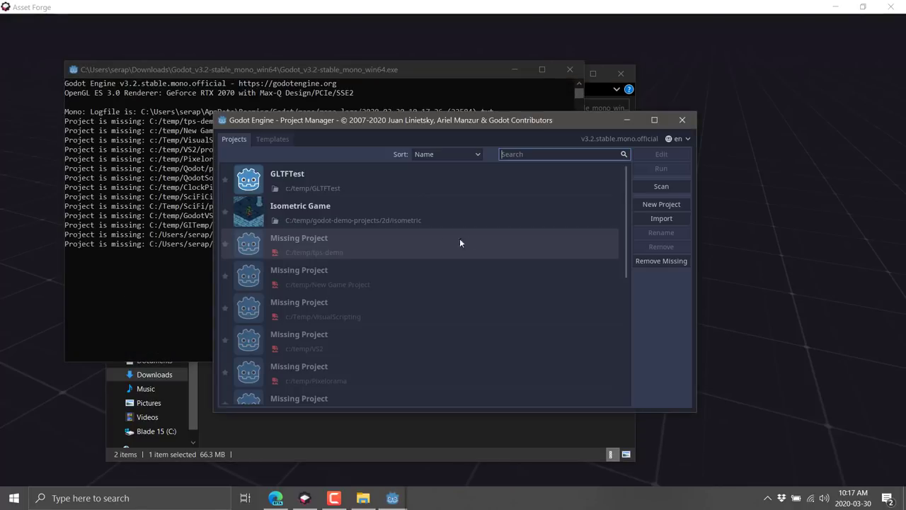
Step: Open the GLTFTest project in Godot and browse the C: drive in File Explorer
{"action": "double_click", "coordinate": [291, 169]}
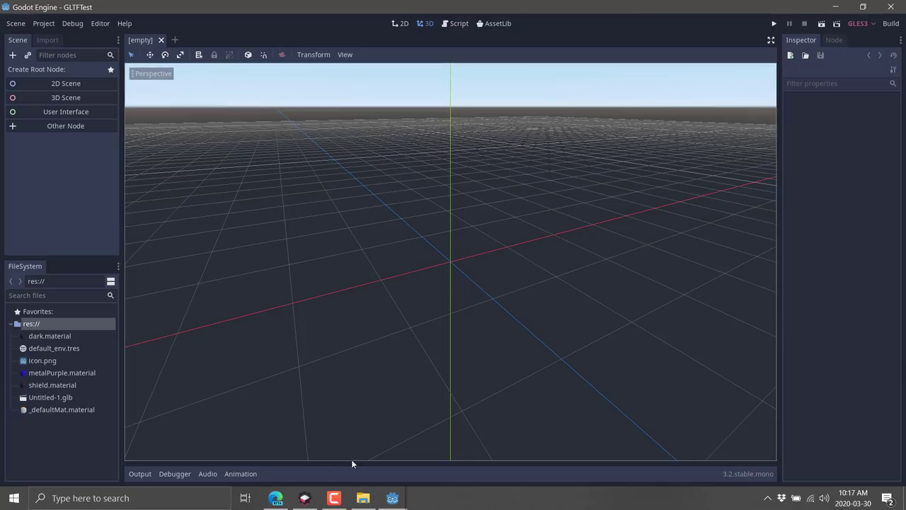
{"action": "left_click", "coordinate": [362, 498]}
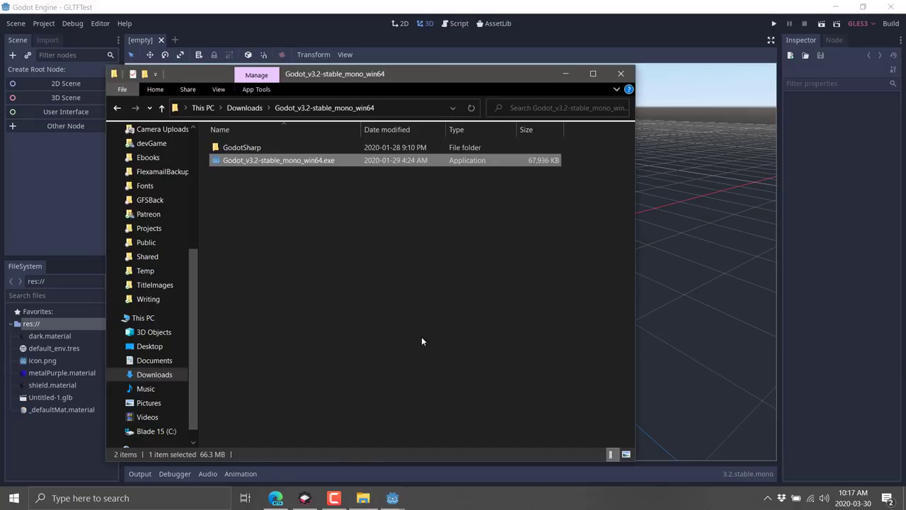
{"action": "left_click", "coordinate": [152, 431]}
Step: Drag UglyJet.glb from the temp folder onto res:// in Godot's FileSystem dock
{"action": "double_click", "coordinate": [232, 239]}
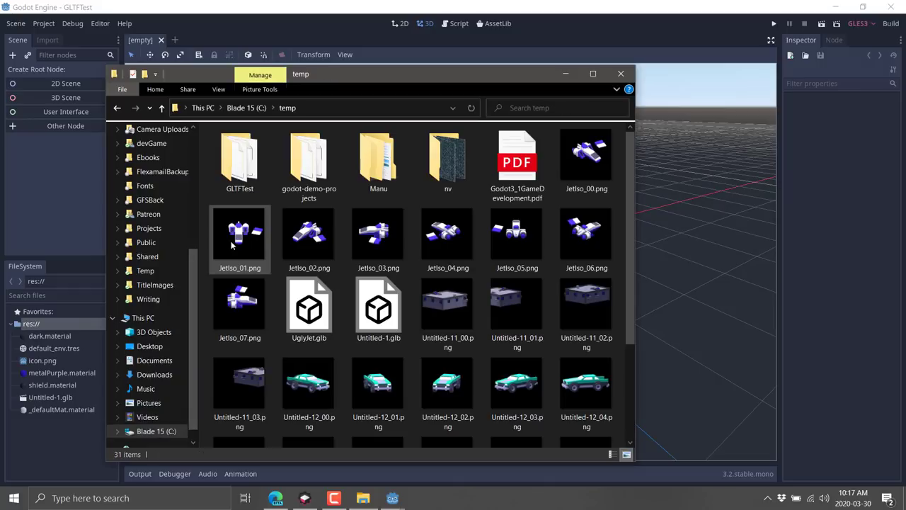
{"action": "scroll", "coordinate": [322, 296], "scroll_direction": "down", "scroll_amount": 3}
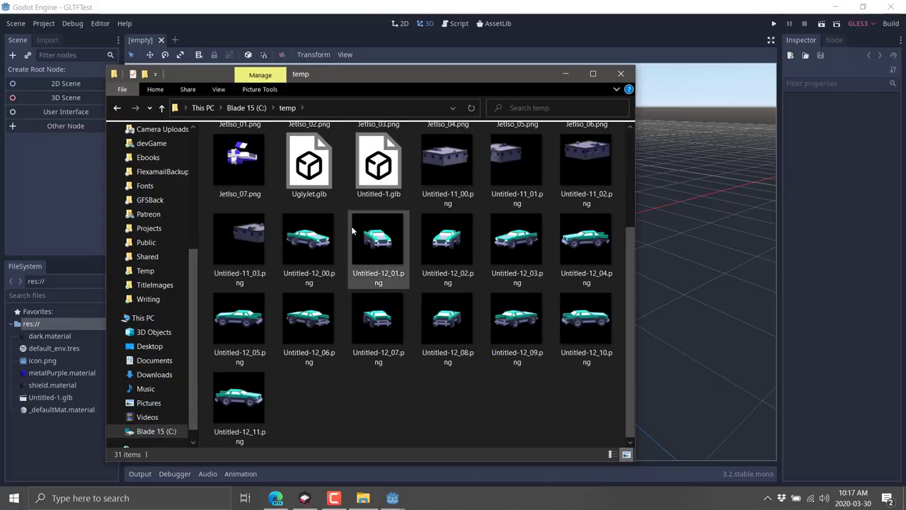
{"action": "left_click", "coordinate": [309, 166]}
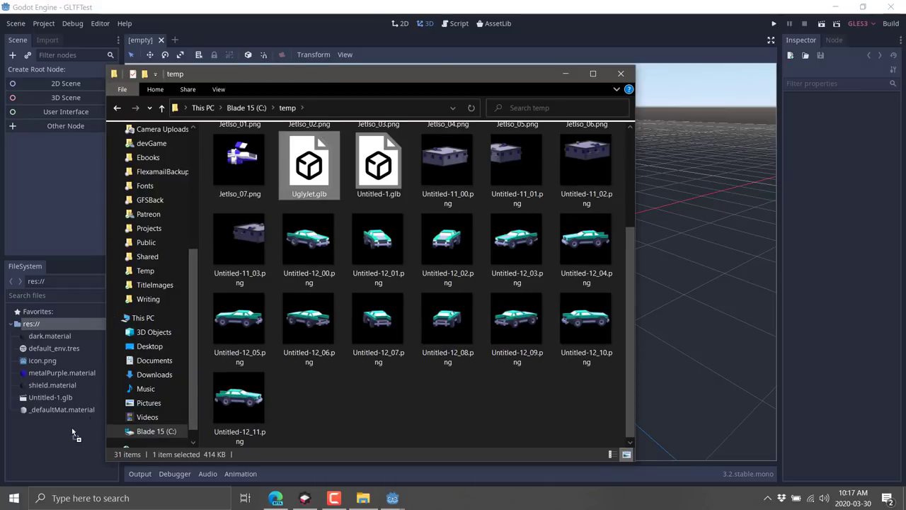
{"action": "left_click_drag", "start_coordinate": [240, 429], "coordinate": [79, 364]}
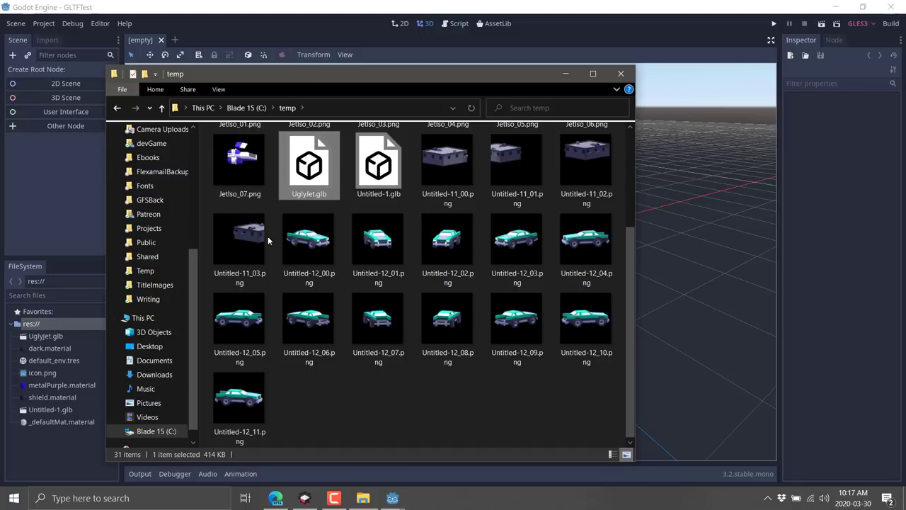
{"action": "left_click", "coordinate": [100, 287]}
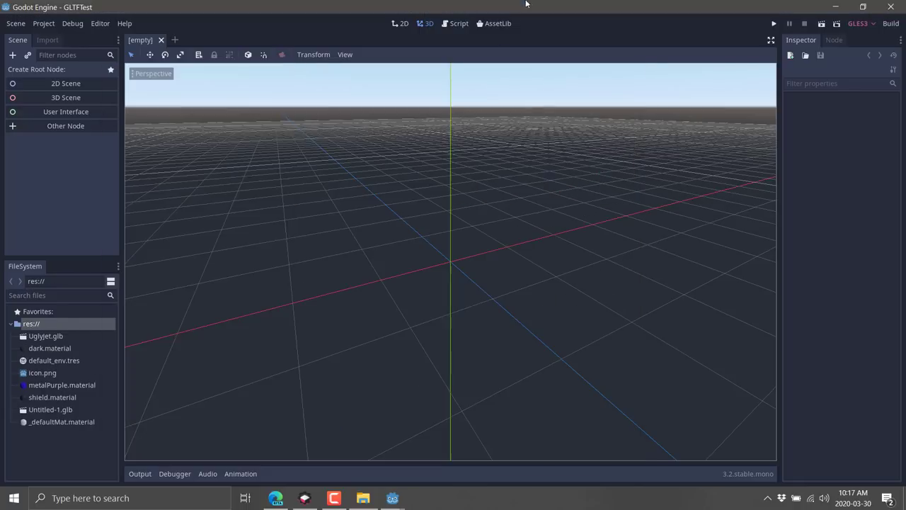
Step: Create a 3D scene root and add the UglyJet model to the viewport
{"action": "left_click_drag", "start_coordinate": [45, 341], "coordinate": [486, 293]}
{"action": "left_click", "coordinate": [453, 257]}
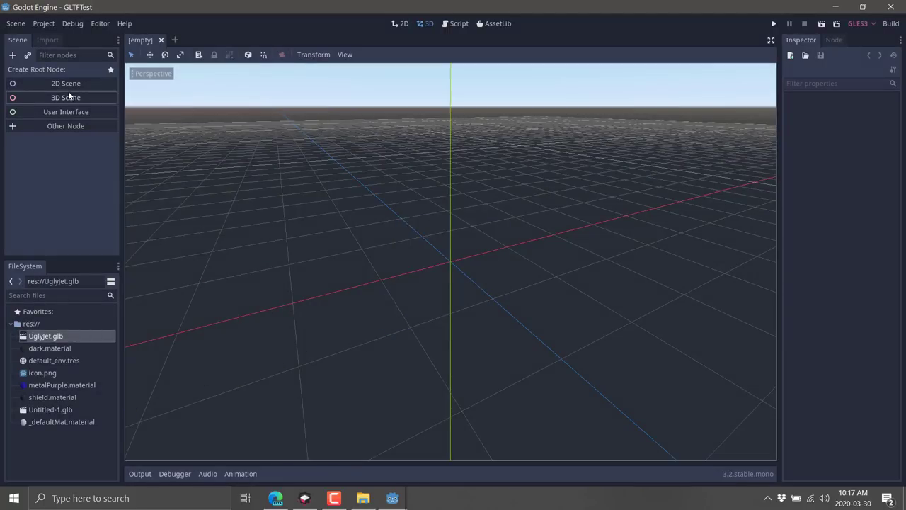
{"action": "left_click", "coordinate": [72, 99]}
{"action": "left_click_drag", "start_coordinate": [56, 335], "coordinate": [539, 278]}
Step: Orbit around the jet to inspect it, then close the scene without saving
{"action": "right_click_drag", "start_coordinate": [449, 261], "coordinate": [466, 259]}
{"action": "scroll", "coordinate": [503, 289], "scroll_direction": "up", "scroll_amount": 3}
{"action": "middle_click_drag", "start_coordinate": [504, 294], "coordinate": [479, 181]}
{"action": "right_click_drag", "start_coordinate": [479, 180], "coordinate": [372, 277]}
{"action": "middle_click_drag", "start_coordinate": [372, 278], "coordinate": [497, 253]}
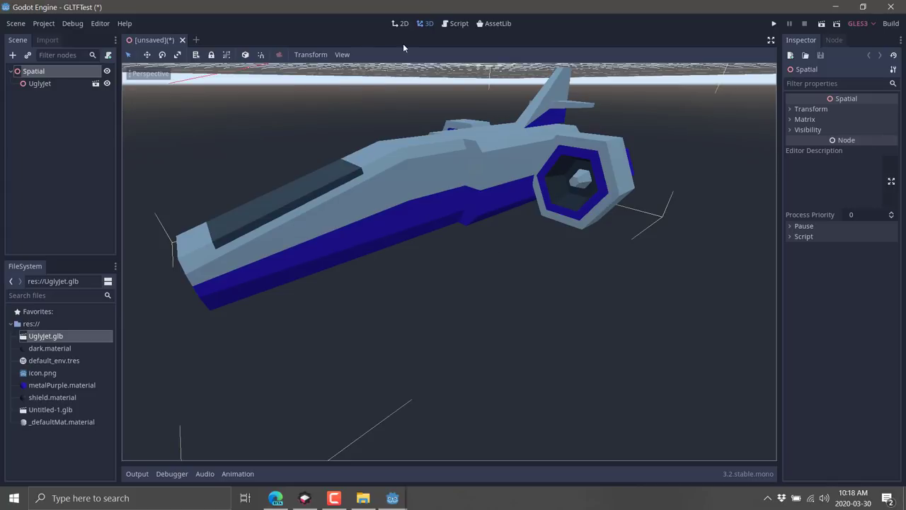
{"action": "left_click", "coordinate": [890, 6]}
{"action": "left_click", "coordinate": [499, 258]}
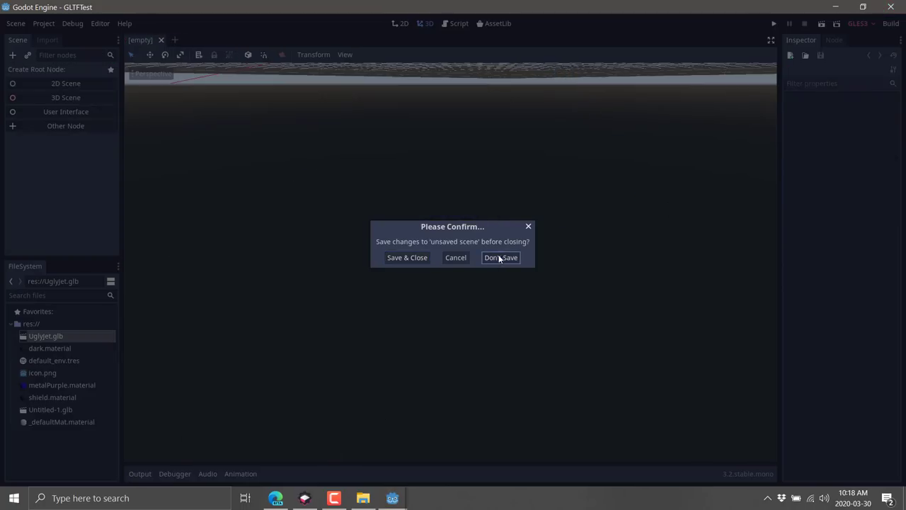
Step: Close Godot without saving and return to Asset Forge's export settings, keeping GLTF format
{"action": "left_click", "coordinate": [498, 257]}
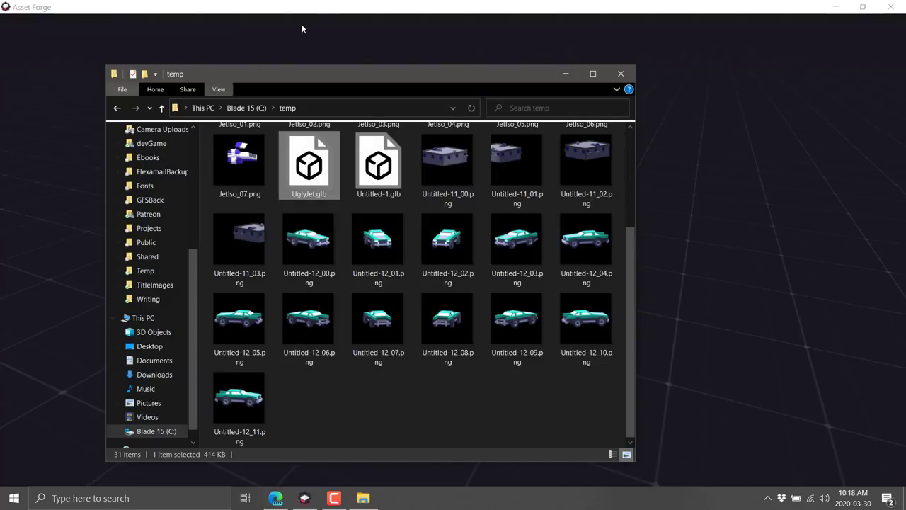
{"action": "left_click", "coordinate": [374, 8]}
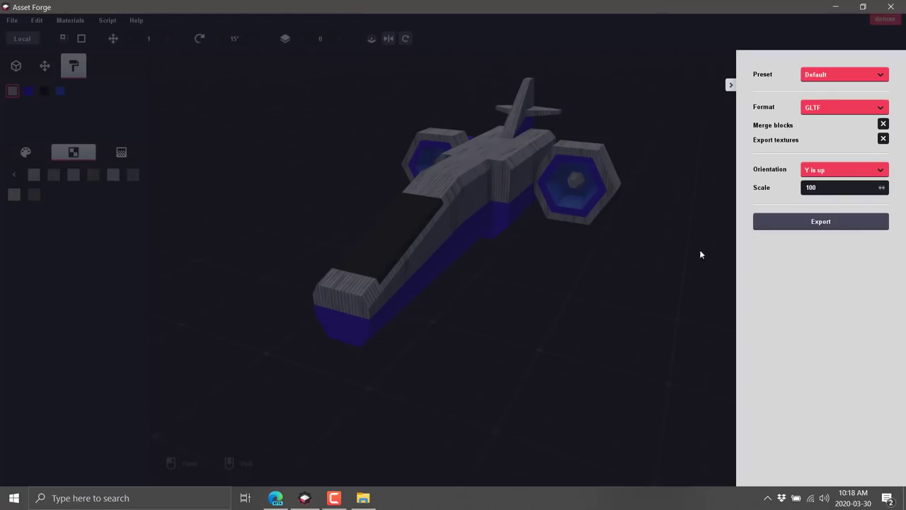
{"action": "left_click", "coordinate": [856, 108]}
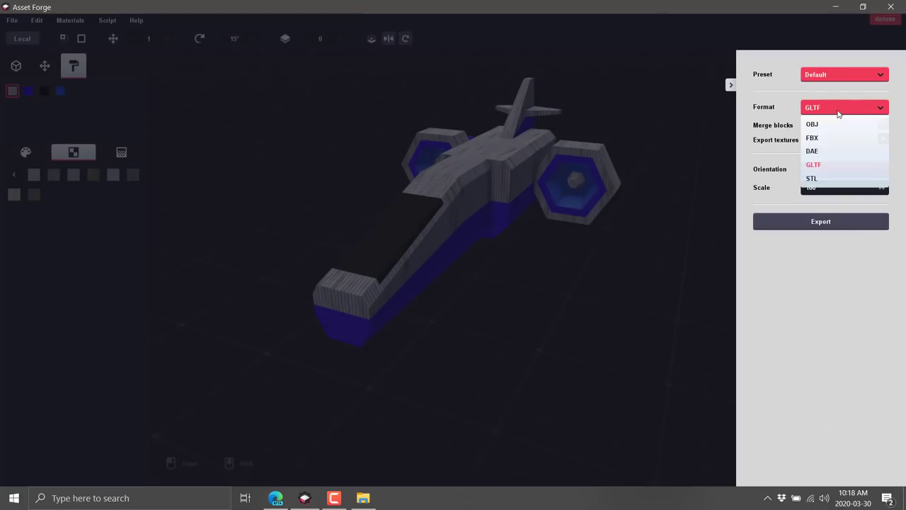
{"action": "left_click", "coordinate": [819, 169]}
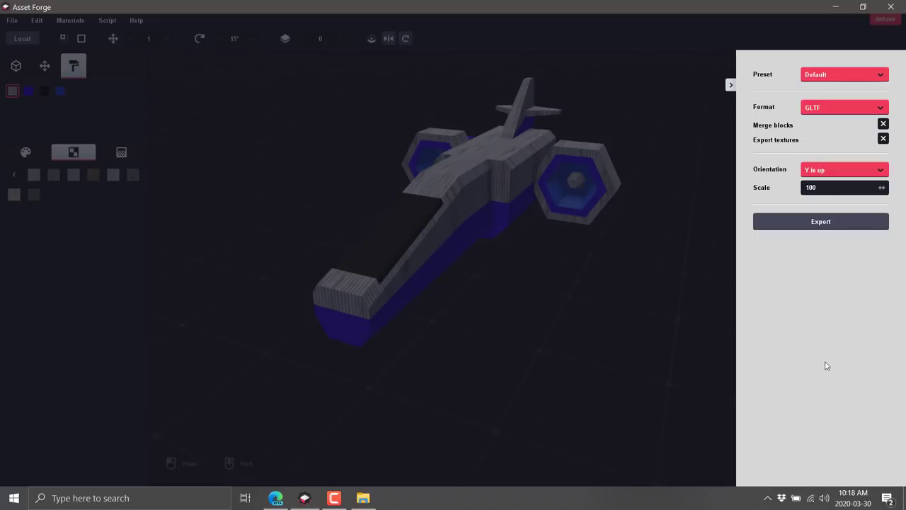
Step: Apply the Unity export preset (OBJ format), collapse the export panel and orbit the ship
{"action": "left_click", "coordinate": [818, 76]}
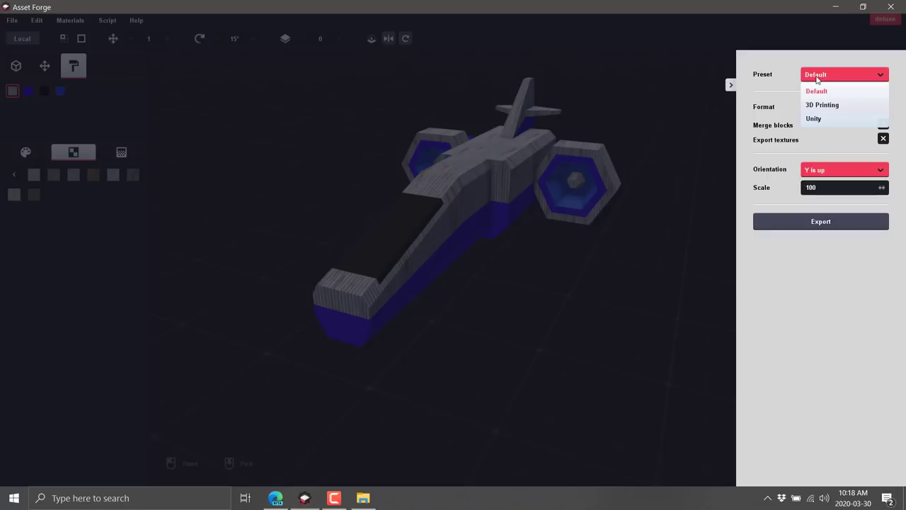
{"action": "left_click", "coordinate": [814, 118]}
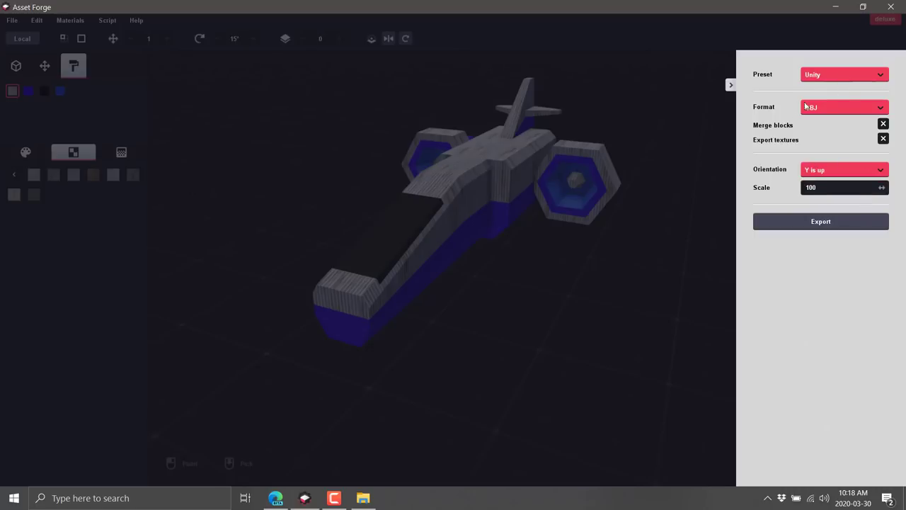
{"action": "left_click", "coordinate": [731, 85]}
{"action": "right_click_drag", "start_coordinate": [674, 216], "coordinate": [538, 185]}
Step: Open the sprite export settings and set the camera position to 1, 1, 0
{"action": "left_click", "coordinate": [12, 21]}
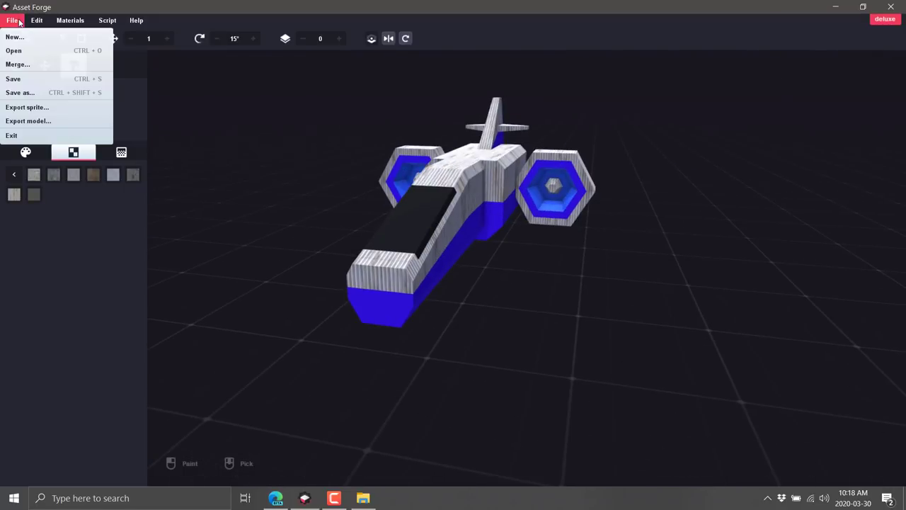
{"action": "left_click", "coordinate": [22, 107]}
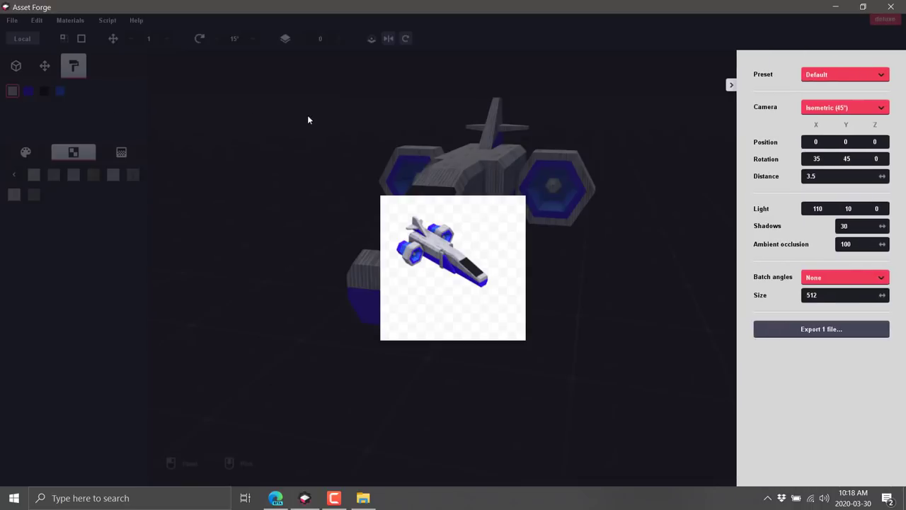
{"action": "left_click", "coordinate": [844, 144]}
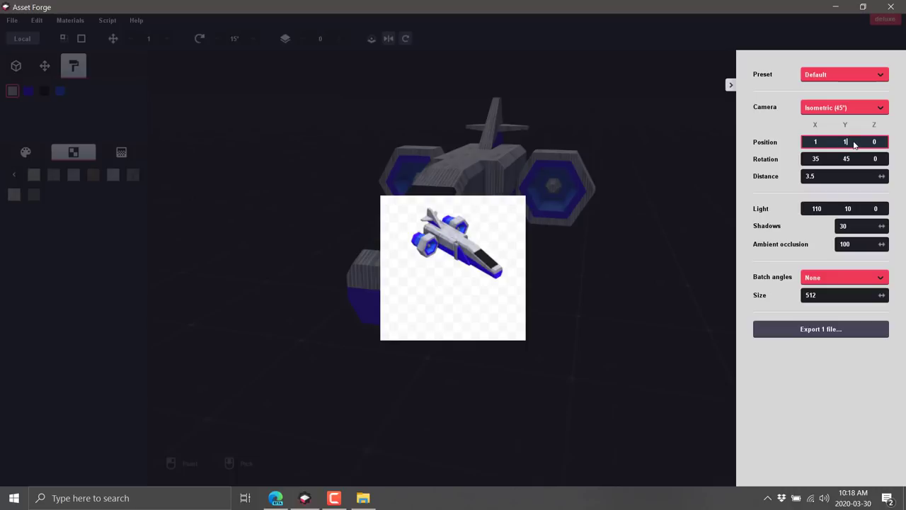
{"action": "key", "text": "BackSpace"}
{"action": "type", "text": "1"}
{"action": "left_click", "coordinate": [873, 143]}
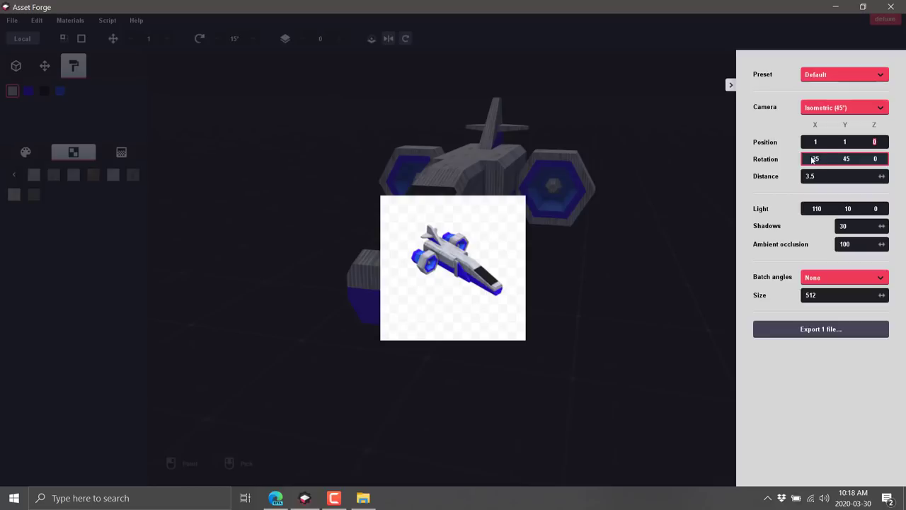
Step: Keep the Isometric (45°) camera, set distance to 3.6 and batch angles to 8 directions
{"action": "left_click", "coordinate": [849, 111]}
{"action": "left_click", "coordinate": [836, 123]}
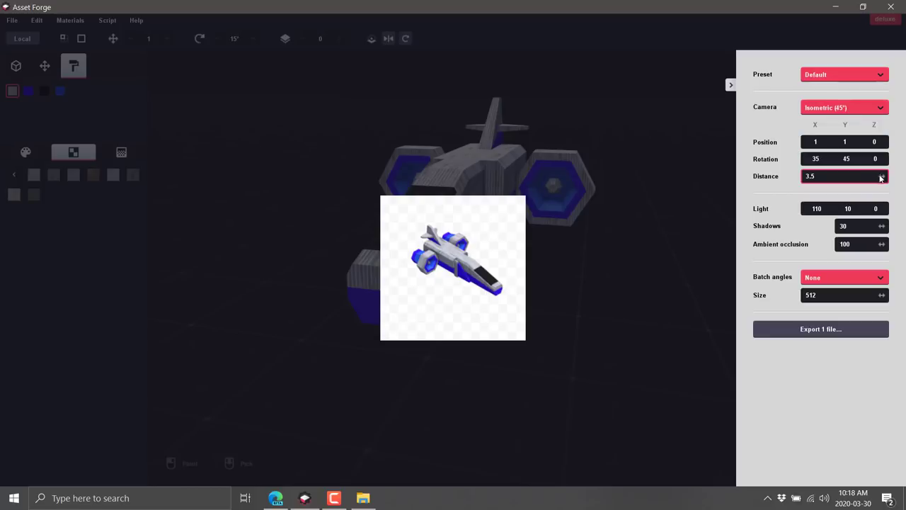
{"action": "mouse_move", "coordinate": [882, 177]}
{"action": "left_mouse_down"}
{"action": "mouse_move", "coordinate": [789, 192]}
{"action": "mouse_move", "coordinate": [883, 190]}
{"action": "left_mouse_up"}
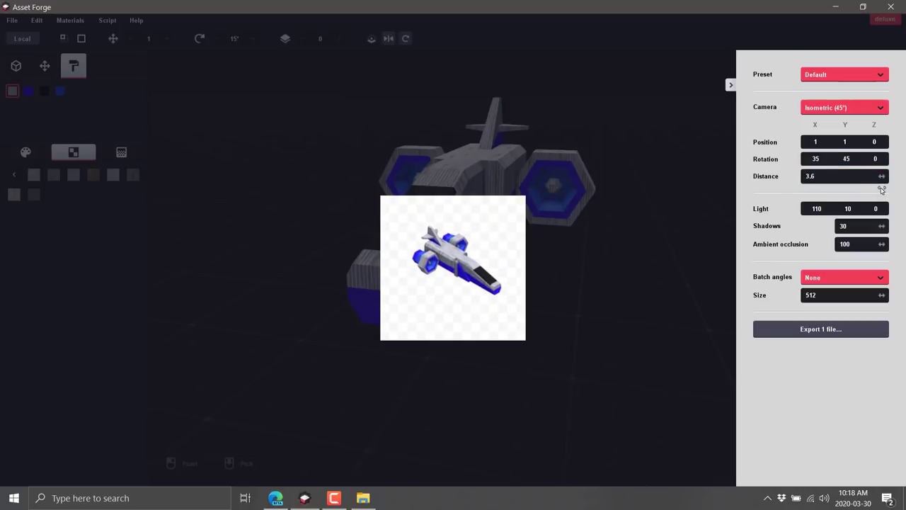
{"action": "left_click", "coordinate": [843, 277]}
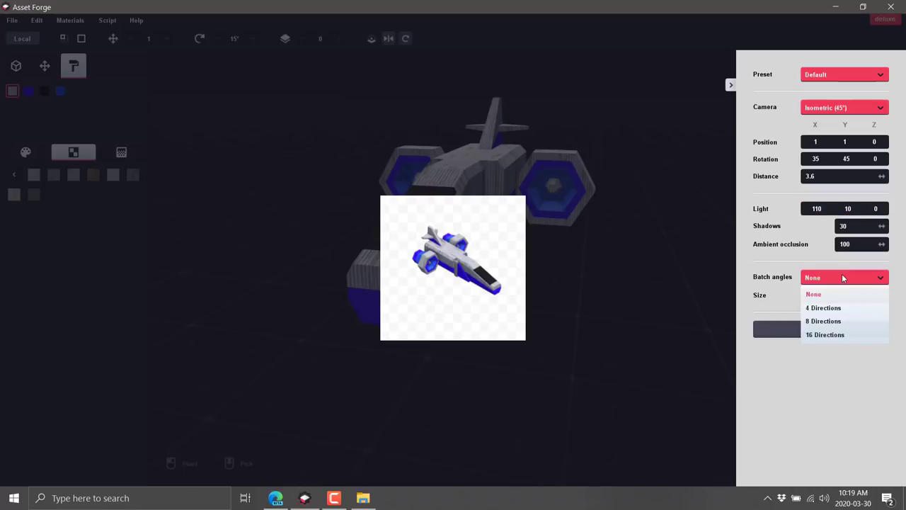
{"action": "left_click", "coordinate": [827, 321]}
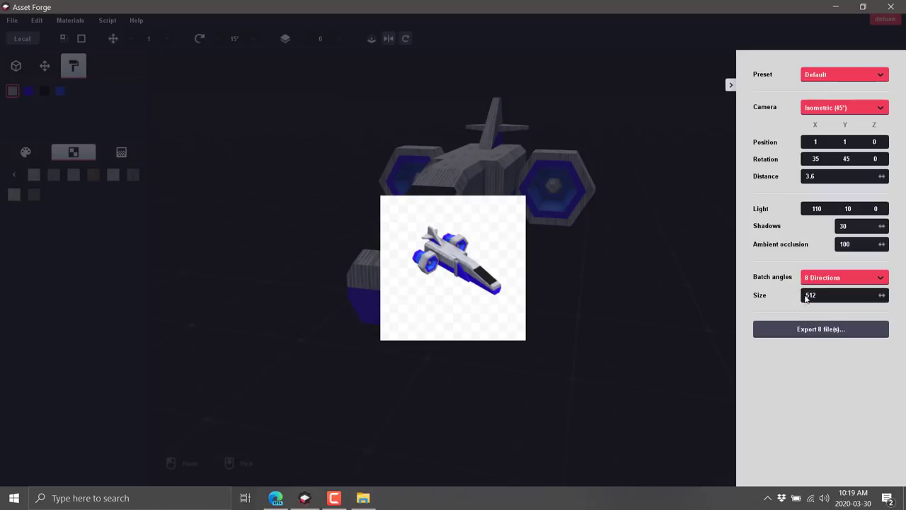
Step: Export the eight ship sprites into a newly created 'New folder' inside temp
{"action": "left_click", "coordinate": [812, 331]}
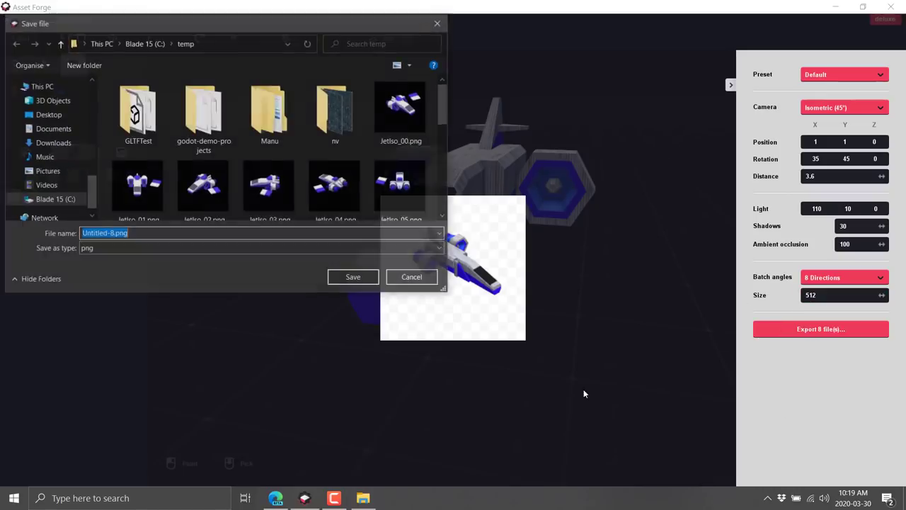
{"action": "left_click", "coordinate": [85, 66]}
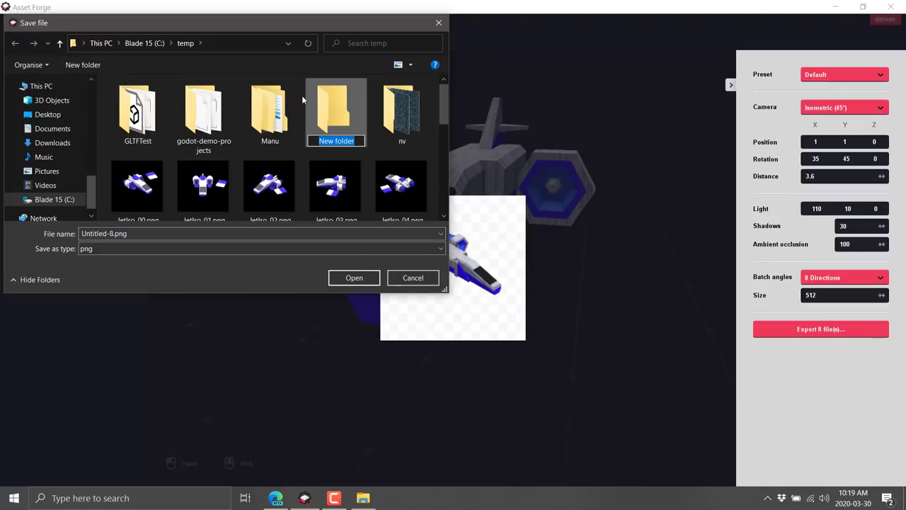
{"action": "left_click", "coordinate": [301, 95]}
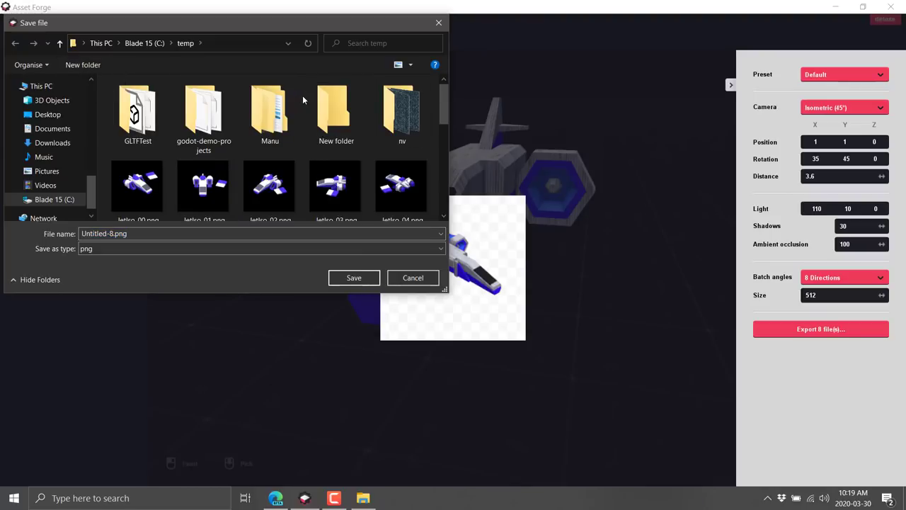
{"action": "double_click", "coordinate": [354, 107]}
{"action": "left_click", "coordinate": [354, 278]}
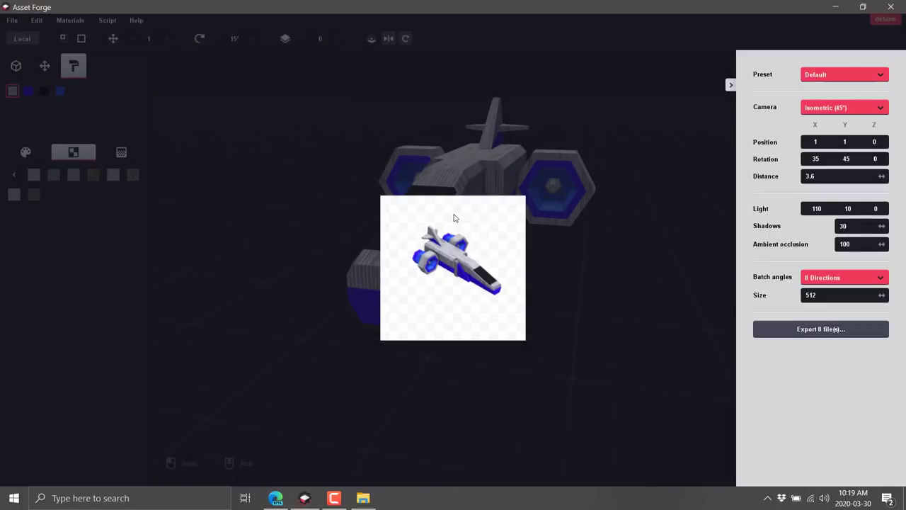
Step: Open New folder and step through the sprites from Untitled-8_00.png in Photos
{"action": "left_click", "coordinate": [364, 500]}
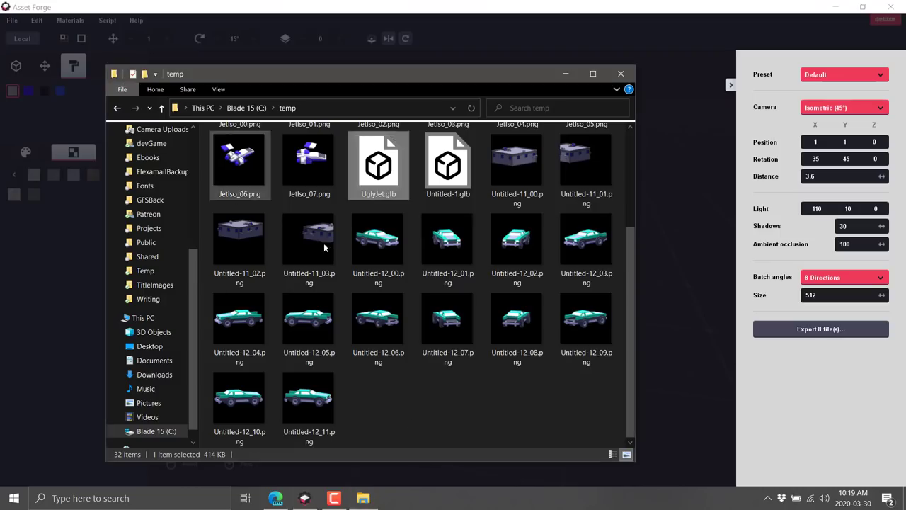
{"action": "scroll", "coordinate": [343, 261], "scroll_direction": "up", "scroll_amount": 3}
{"action": "double_click", "coordinate": [446, 156]}
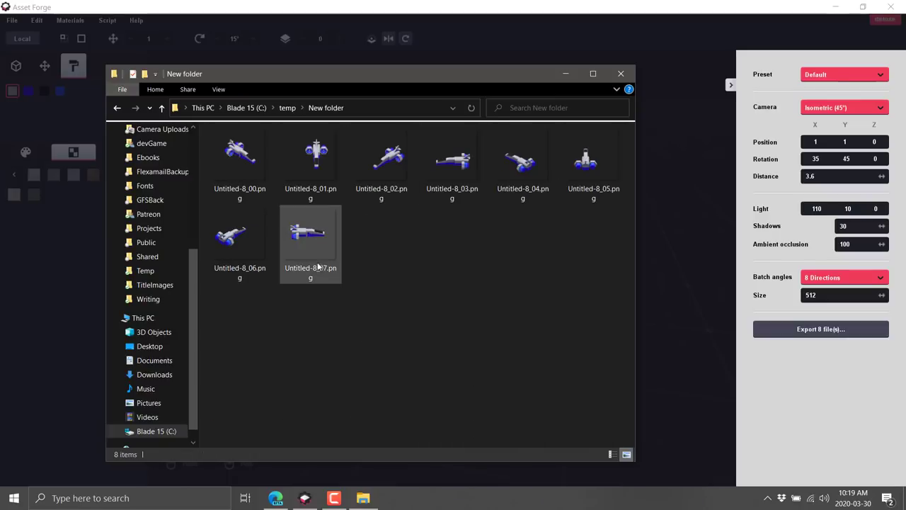
{"action": "double_click", "coordinate": [243, 174]}
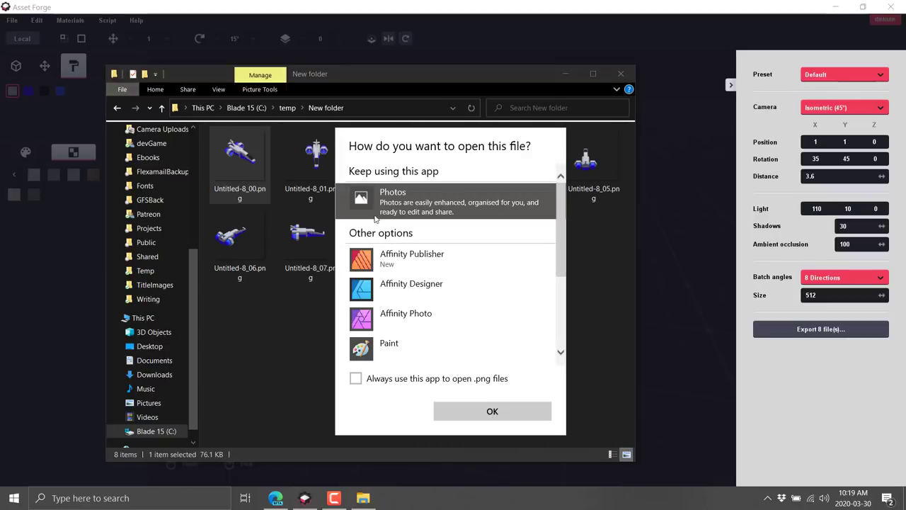
{"action": "double_click", "coordinate": [380, 198]}
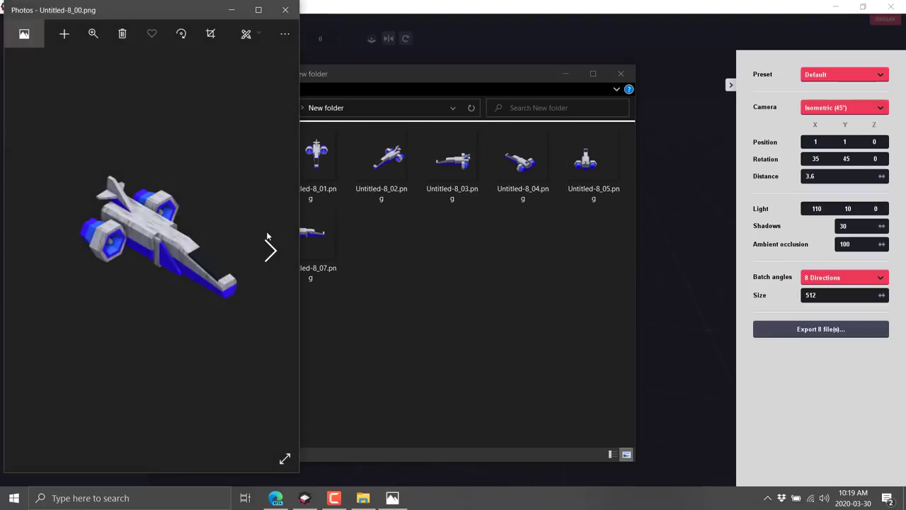
{"action": "left_click", "coordinate": [275, 248]}
{"action": "left_click", "coordinate": [276, 248]}
{"action": "left_click", "coordinate": [276, 249]}
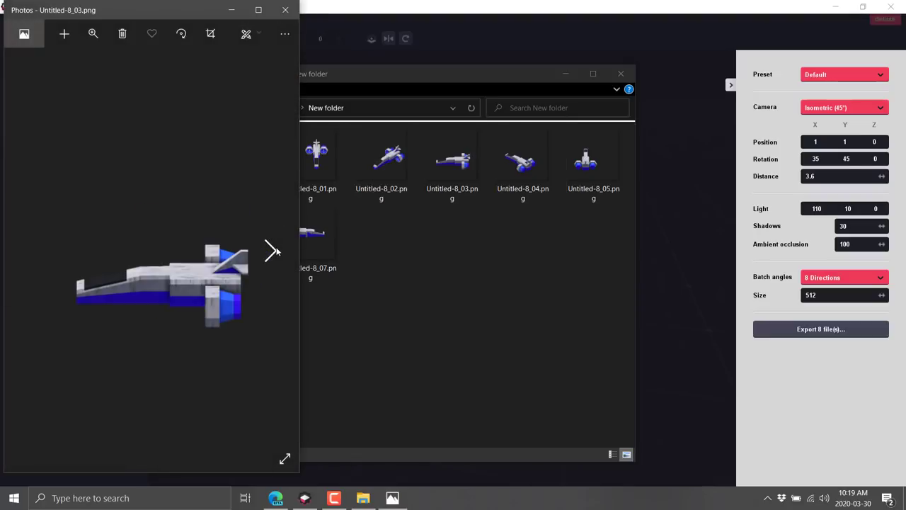
{"action": "left_click", "coordinate": [276, 248]}
{"action": "left_click", "coordinate": [276, 249]}
{"action": "left_click", "coordinate": [276, 249]}
{"action": "left_click", "coordinate": [276, 248]}
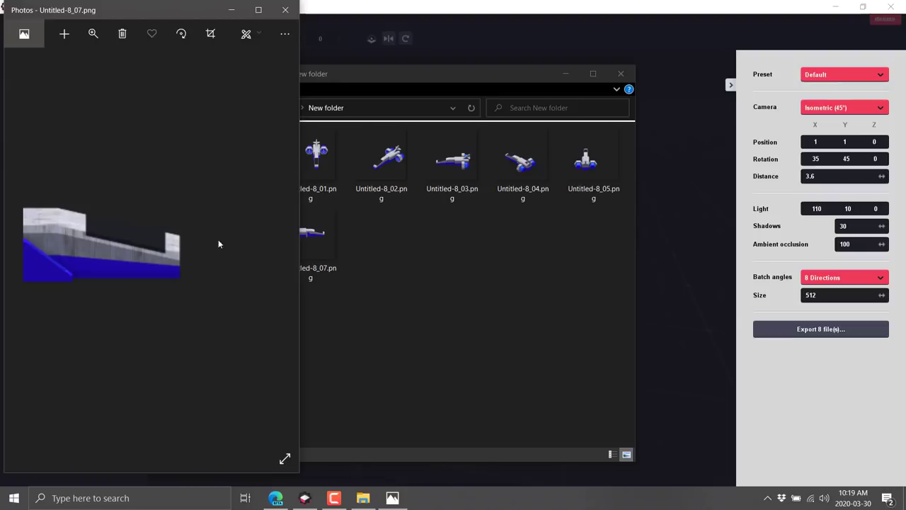
Step: Close Photos, then open and inspect Untitled-8_05.png on its own
{"action": "left_click", "coordinate": [286, 10]}
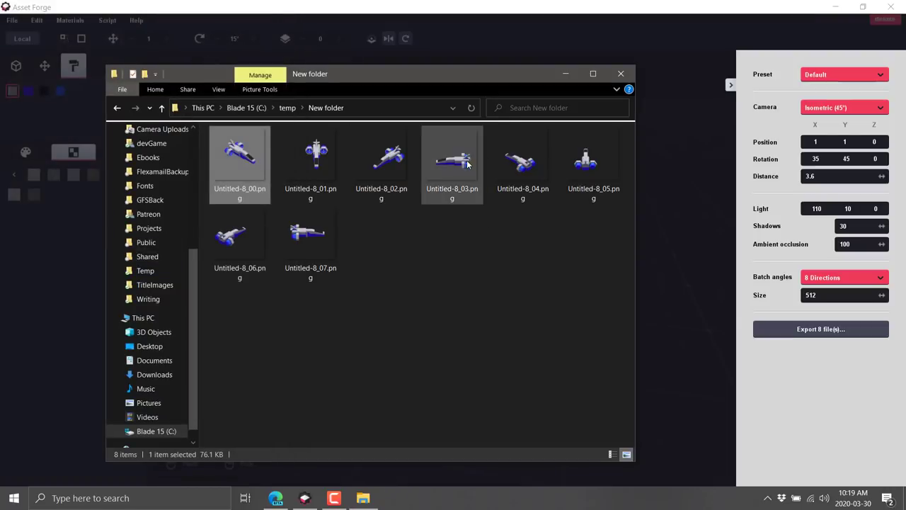
{"action": "left_click", "coordinate": [581, 156]}
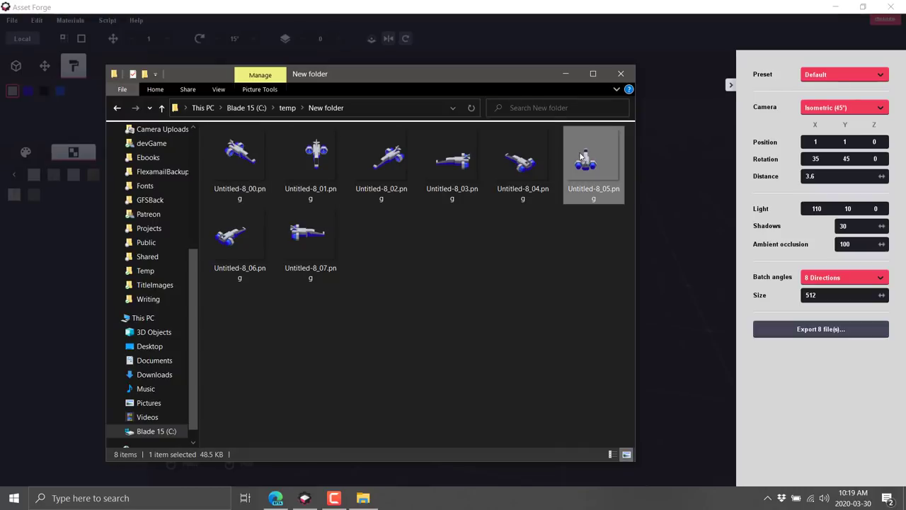
{"action": "double_click", "coordinate": [594, 165]}
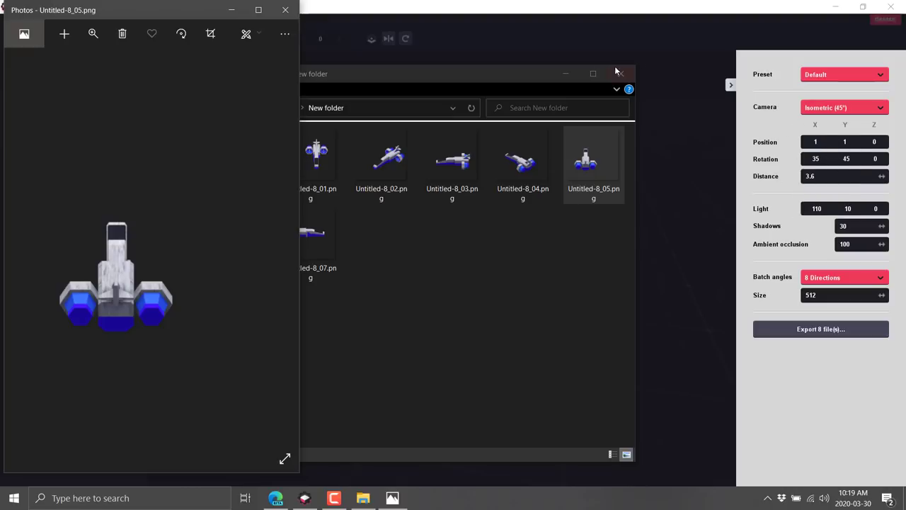
{"action": "left_click", "coordinate": [285, 10]}
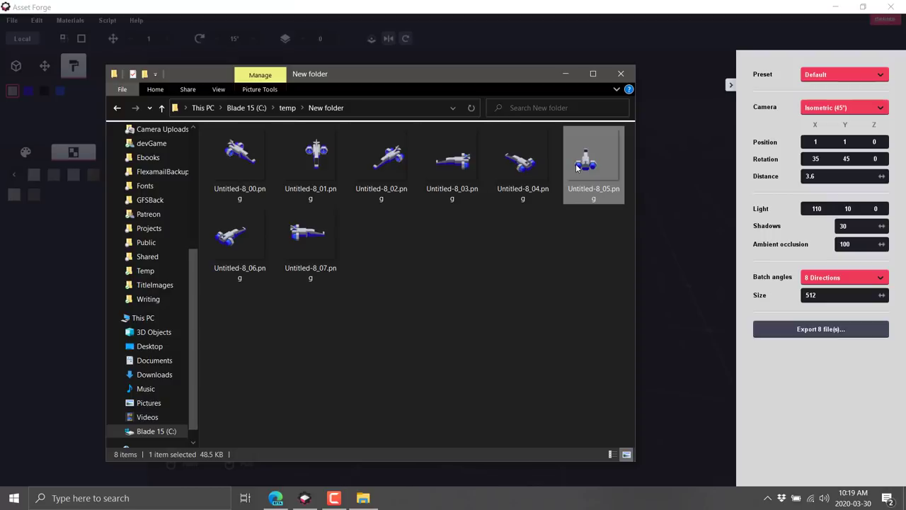
{"action": "left_click", "coordinate": [802, 279]}
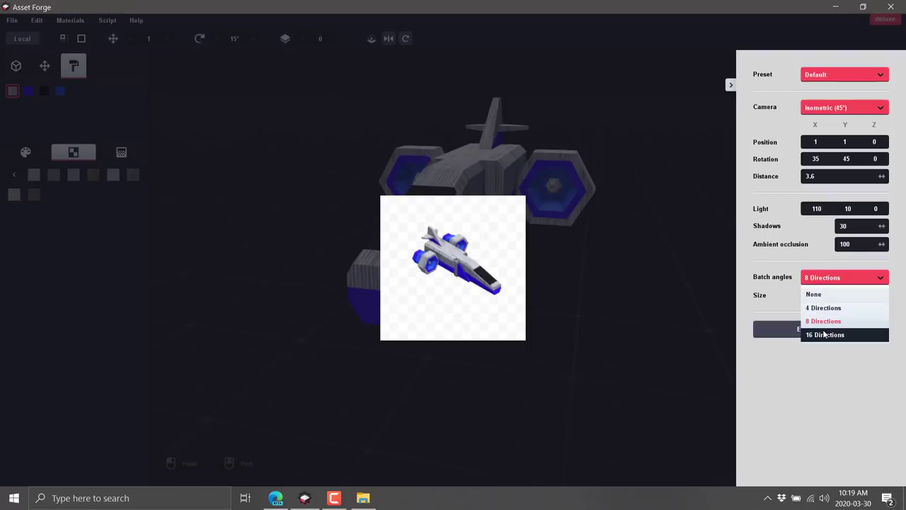
Step: Switch batch angles to 16 directions, close sprite export, and add a new grey material
{"action": "left_click", "coordinate": [825, 334]}
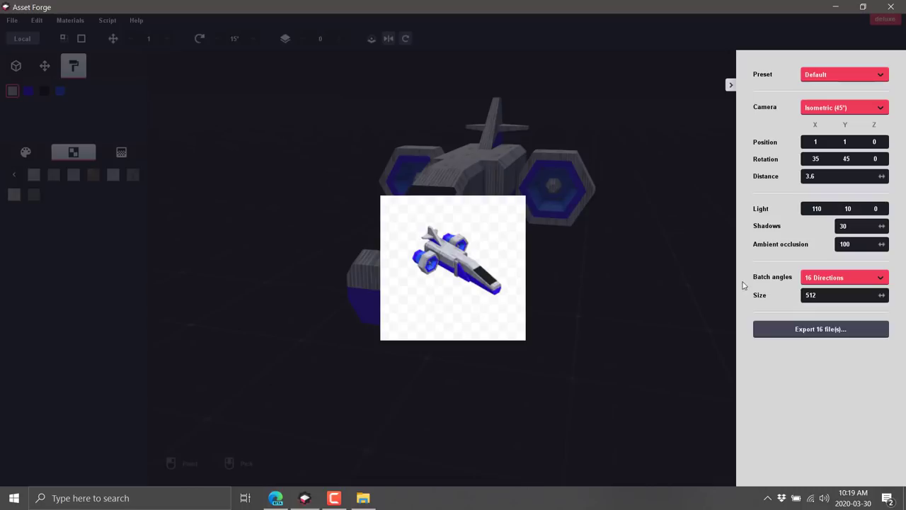
{"action": "left_click", "coordinate": [729, 86]}
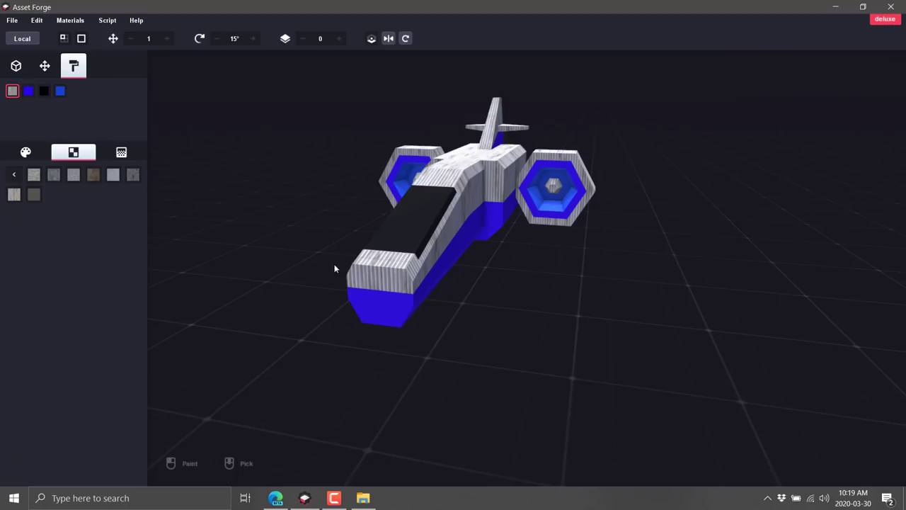
{"action": "right_click_drag", "start_coordinate": [477, 204], "coordinate": [398, 271]}
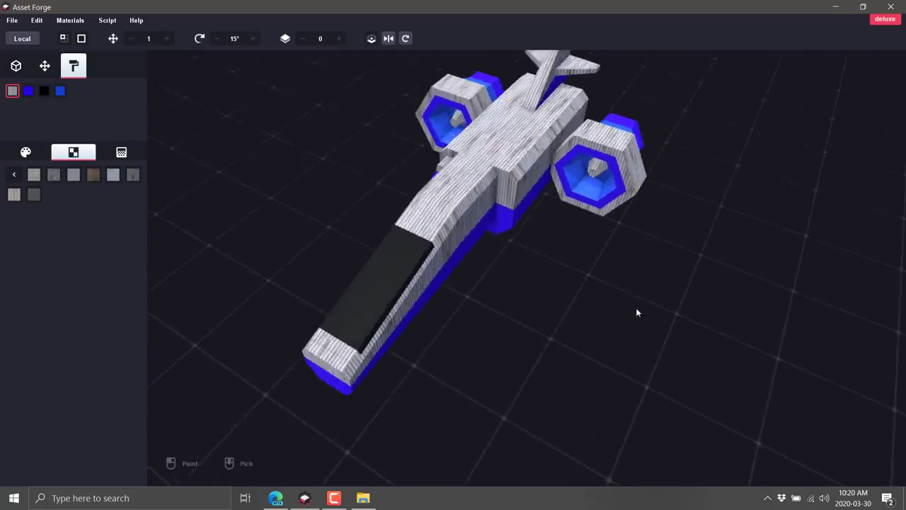
{"action": "right_click_drag", "start_coordinate": [636, 313], "coordinate": [395, 188]}
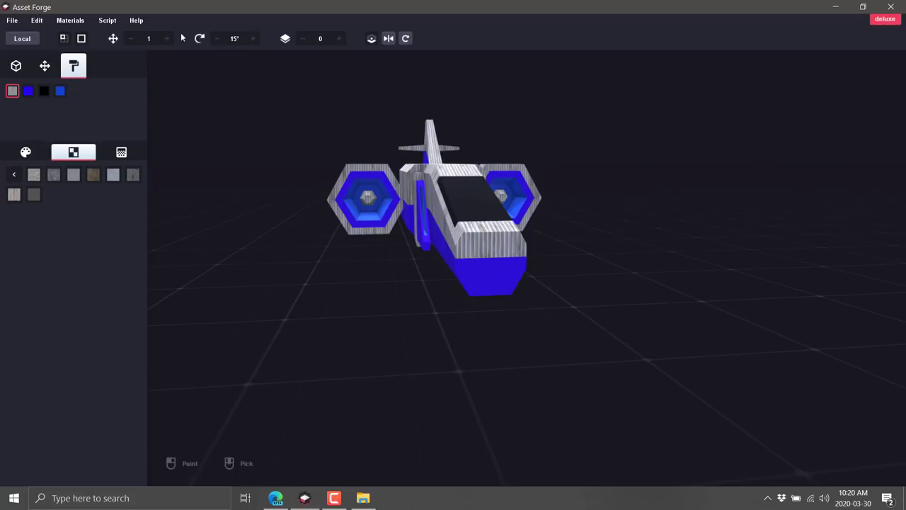
{"action": "left_click", "coordinate": [74, 20]}
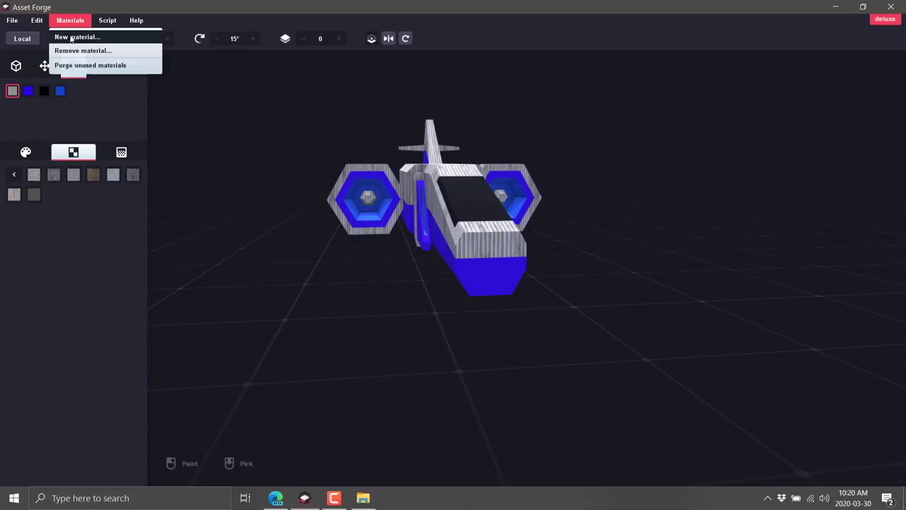
{"action": "left_click", "coordinate": [76, 37]}
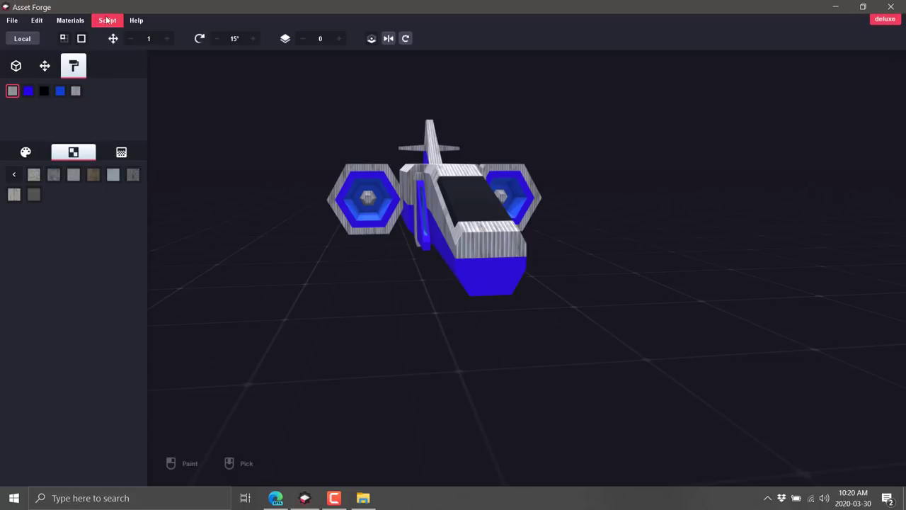
Step: Run carGenerator.lua from Asset Forge 2.0 preview-1b (Deluxe) > Scripts to generate a teal car
{"action": "left_click", "coordinate": [69, 21]}
{"action": "mouse_move", "coordinate": [101, 22]}
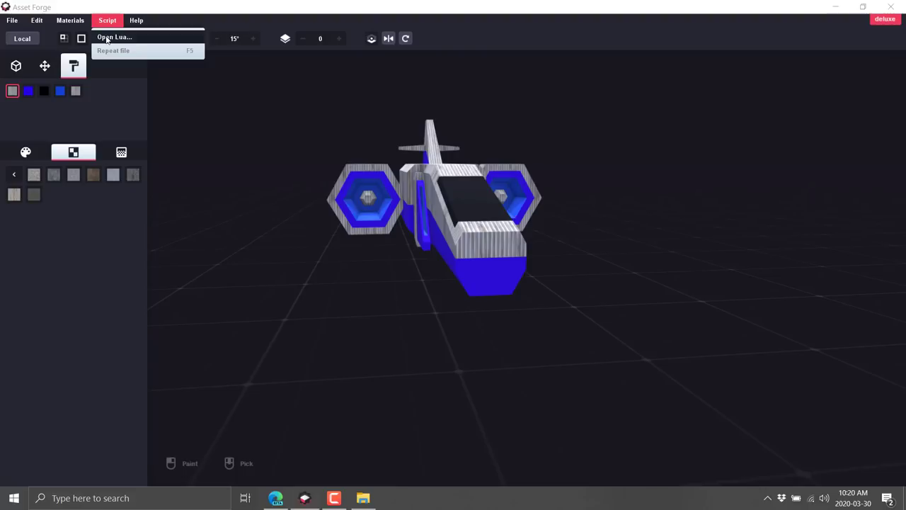
{"action": "left_click", "coordinate": [110, 39]}
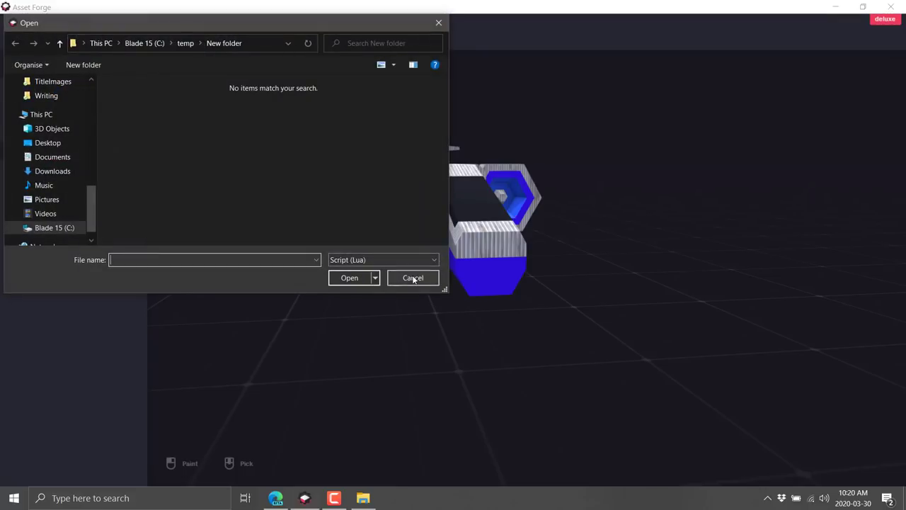
{"action": "left_click", "coordinate": [64, 172]}
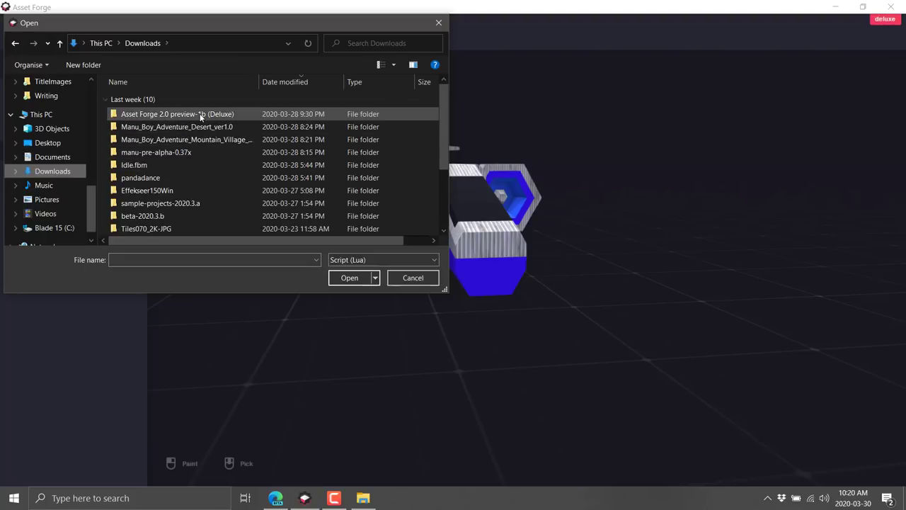
{"action": "double_click", "coordinate": [202, 114]}
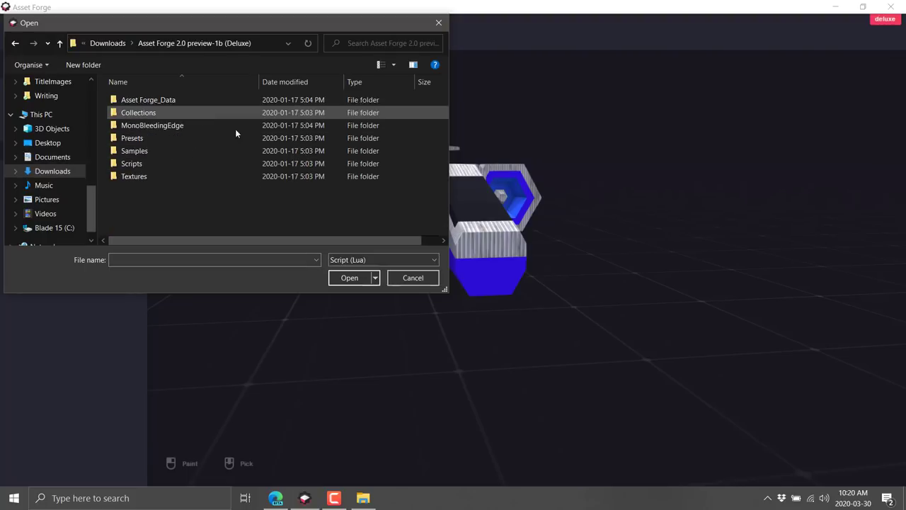
{"action": "double_click", "coordinate": [134, 164]}
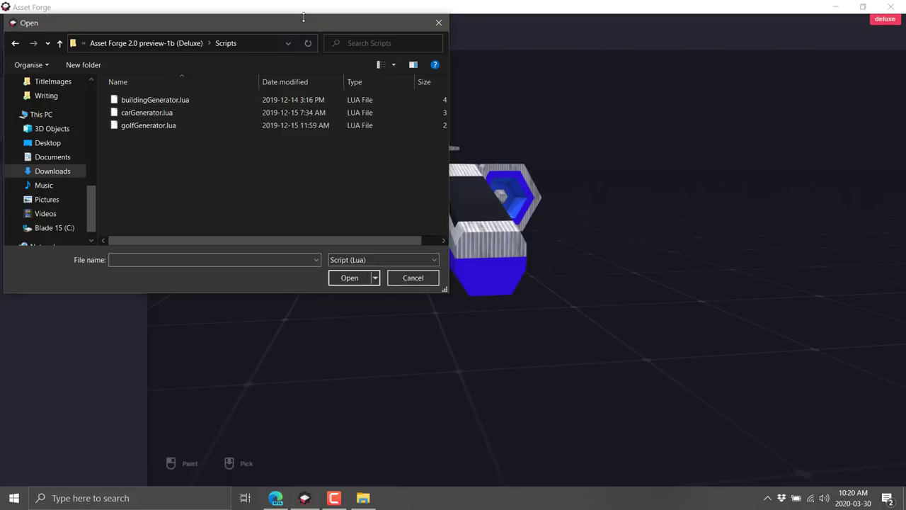
{"action": "left_click_drag", "start_coordinate": [314, 22], "coordinate": [544, 86]}
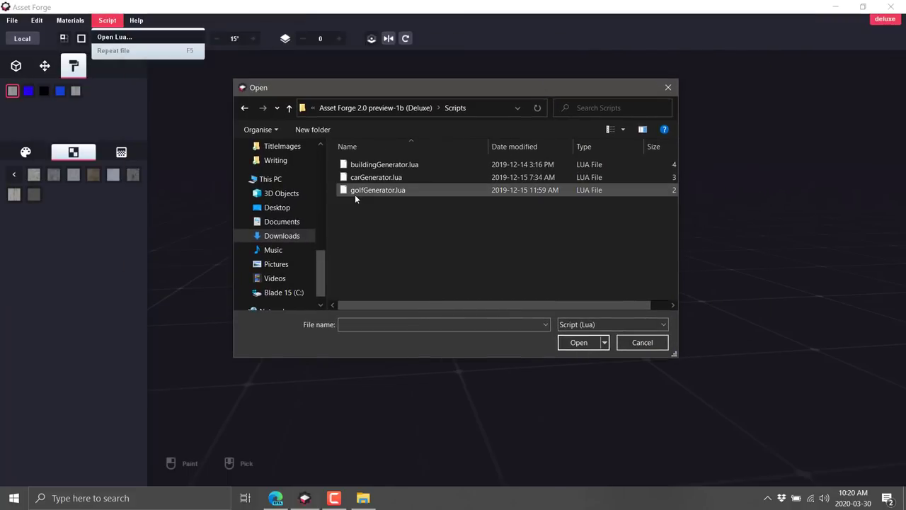
{"action": "double_click", "coordinate": [372, 177]}
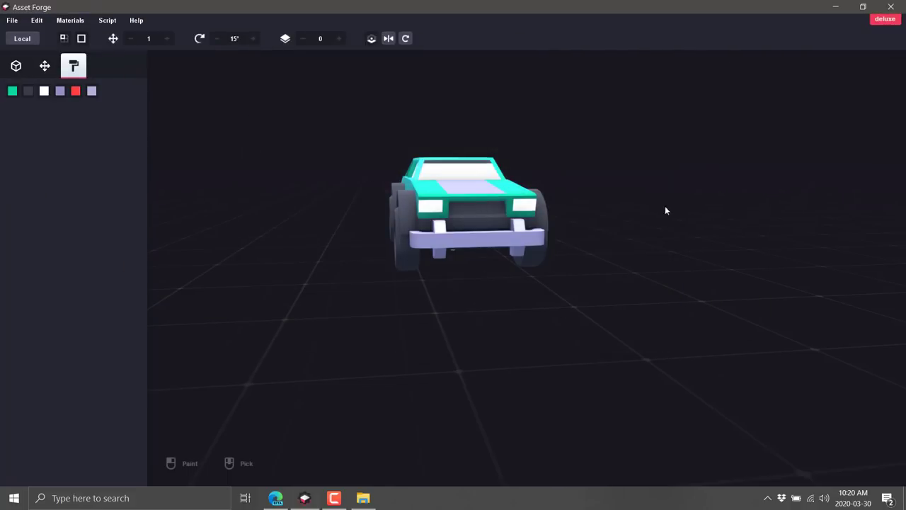
{"action": "right_click_drag", "start_coordinate": [665, 210], "coordinate": [519, 199]}
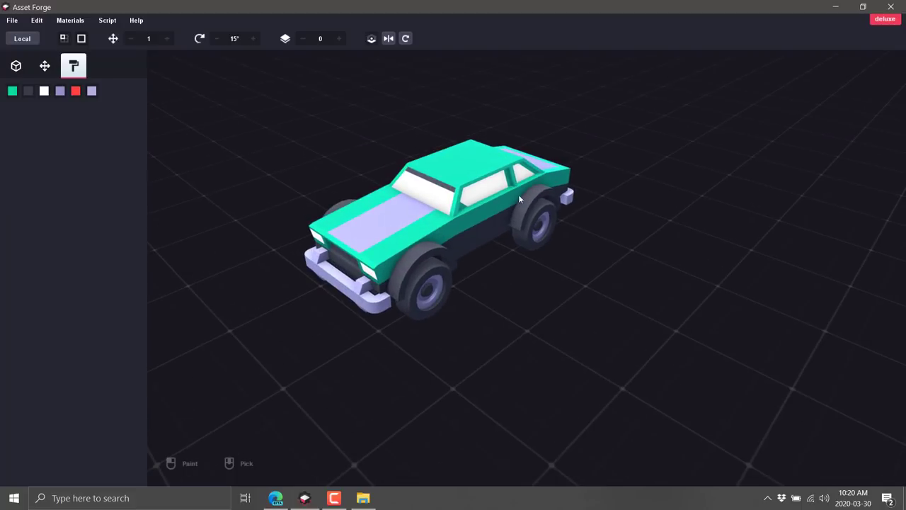
Step: Run buildingGenerator.lua via Script > Open Lua and orbit around the generated lavender building
{"action": "left_click", "coordinate": [107, 20]}
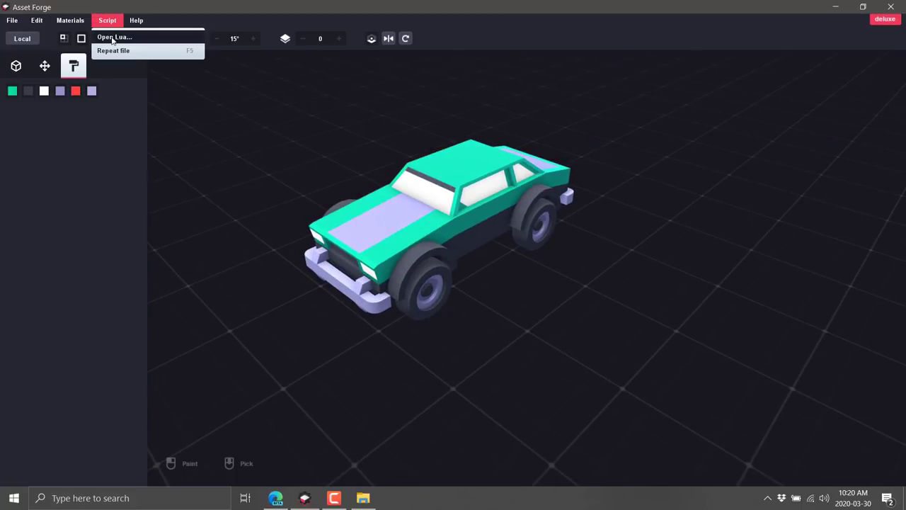
{"action": "left_click", "coordinate": [114, 37]}
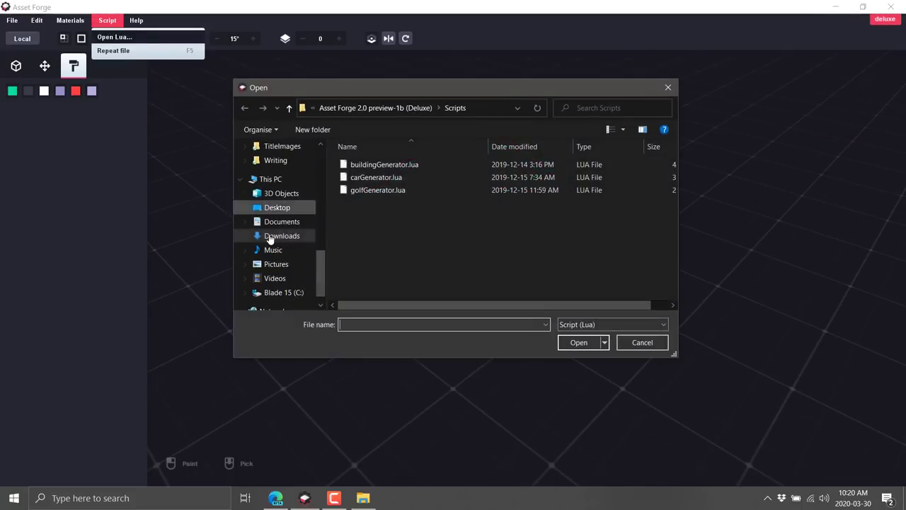
{"action": "double_click", "coordinate": [365, 165]}
{"action": "right_click_drag", "start_coordinate": [691, 242], "coordinate": [440, 327]}
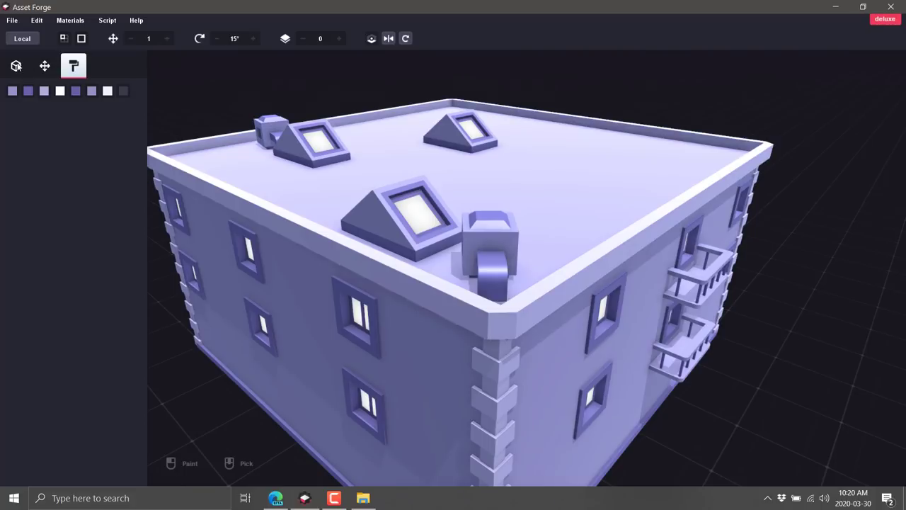
Step: Place a roof_eastAsianDetail piece from the Roofs category onto the building's rooftop
{"action": "left_click", "coordinate": [17, 66]}
{"action": "left_click", "coordinate": [48, 92]}
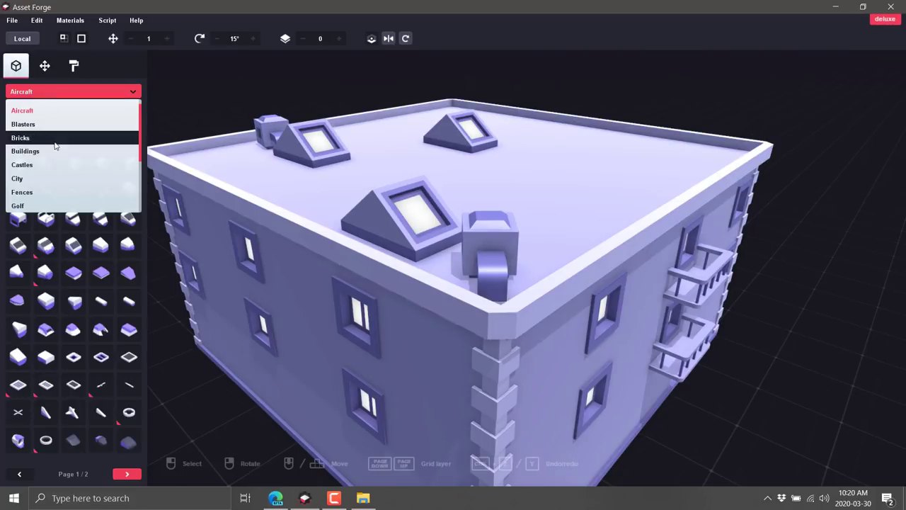
{"action": "scroll", "coordinate": [55, 193], "scroll_direction": "down", "scroll_amount": 3}
{"action": "scroll", "coordinate": [57, 194], "scroll_direction": "down", "scroll_amount": 1}
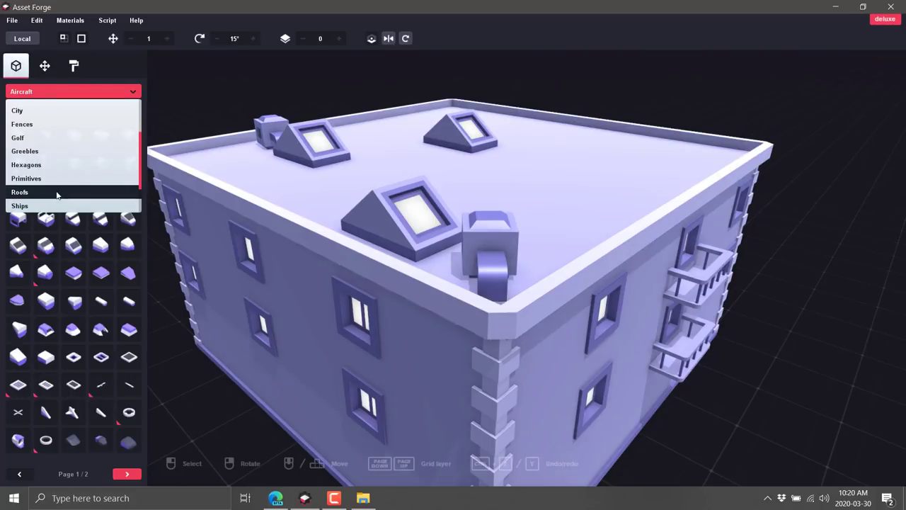
{"action": "scroll", "coordinate": [57, 194], "scroll_direction": "down", "scroll_amount": 1}
{"action": "left_click", "coordinate": [37, 178]}
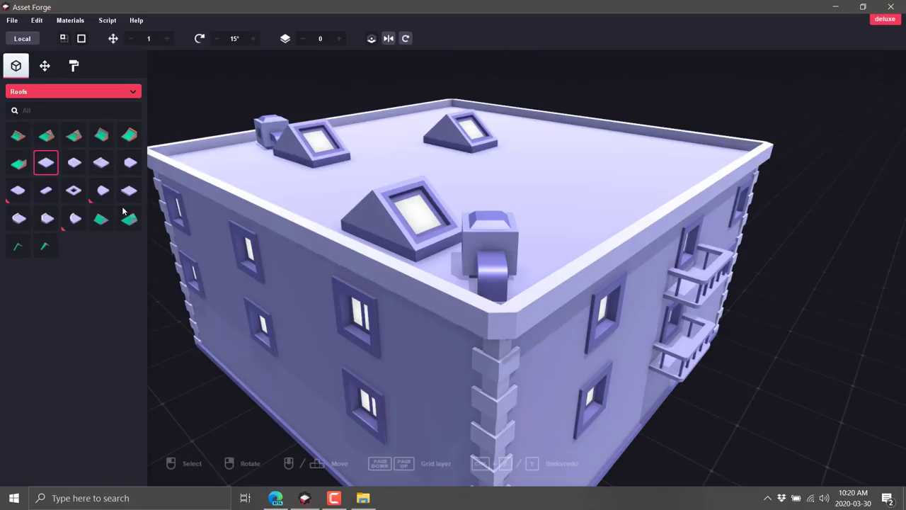
{"action": "left_click", "coordinate": [80, 140]}
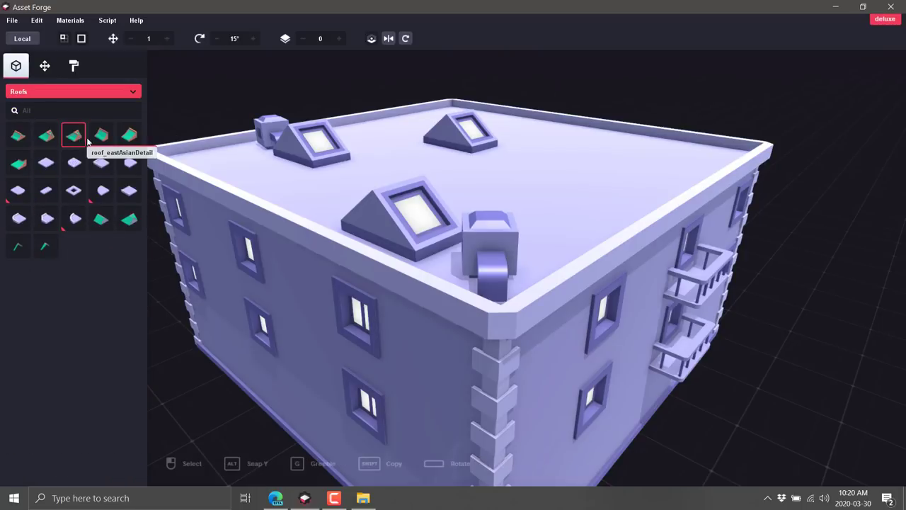
{"action": "left_click", "coordinate": [608, 168]}
Step: Move the front roof dormer down to the bottom corner of the wall
{"action": "right_click_drag", "start_coordinate": [528, 250], "coordinate": [451, 135]}
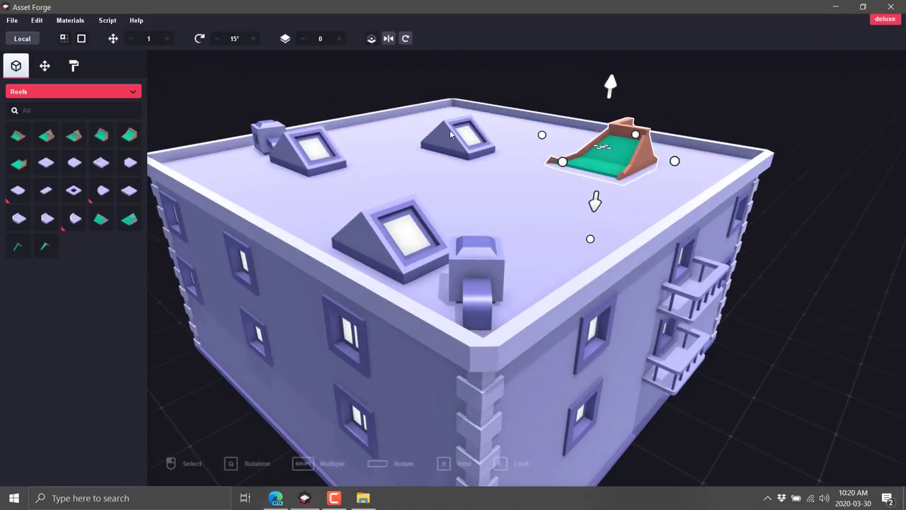
{"action": "left_click", "coordinate": [386, 227]}
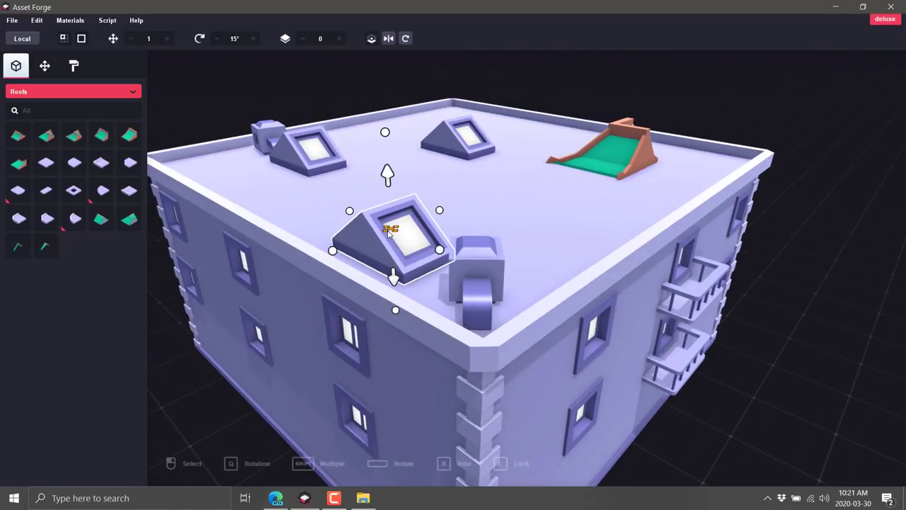
{"action": "left_click_drag", "start_coordinate": [388, 232], "coordinate": [413, 201]}
{"action": "right_click_drag", "start_coordinate": [413, 201], "coordinate": [581, 228]}
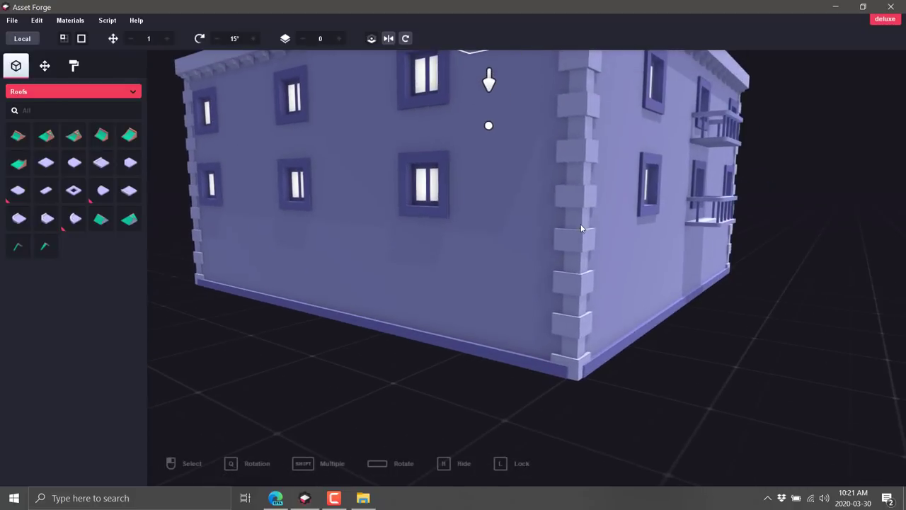
{"action": "left_click_drag", "start_coordinate": [581, 228], "coordinate": [483, 243]}
{"action": "key", "text": "ctrl+z"}
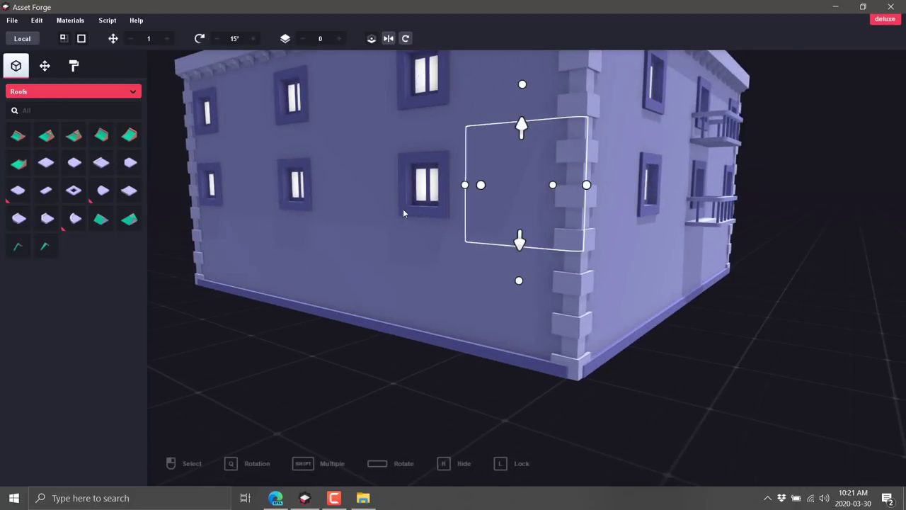
{"action": "left_click_drag", "start_coordinate": [403, 213], "coordinate": [584, 303]}
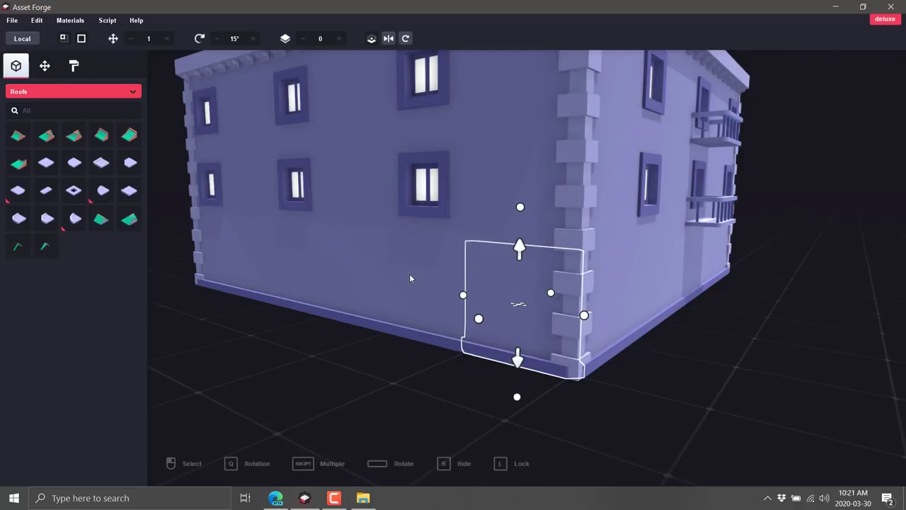
Step: Browse Downloads into the Asset Forge 2.0 preview-1b (Deluxe).zip archive's Scripts folder
{"action": "left_click", "coordinate": [362, 497]}
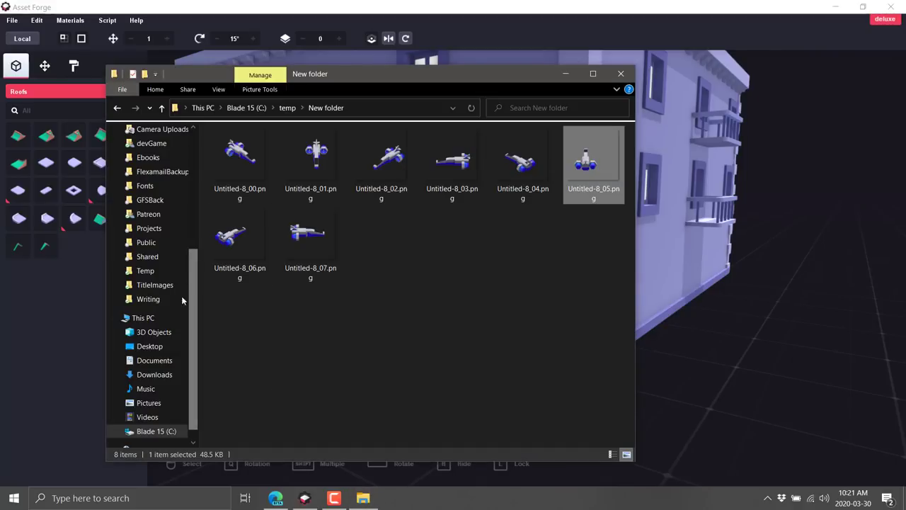
{"action": "left_click", "coordinate": [157, 361]}
{"action": "left_click", "coordinate": [154, 375]}
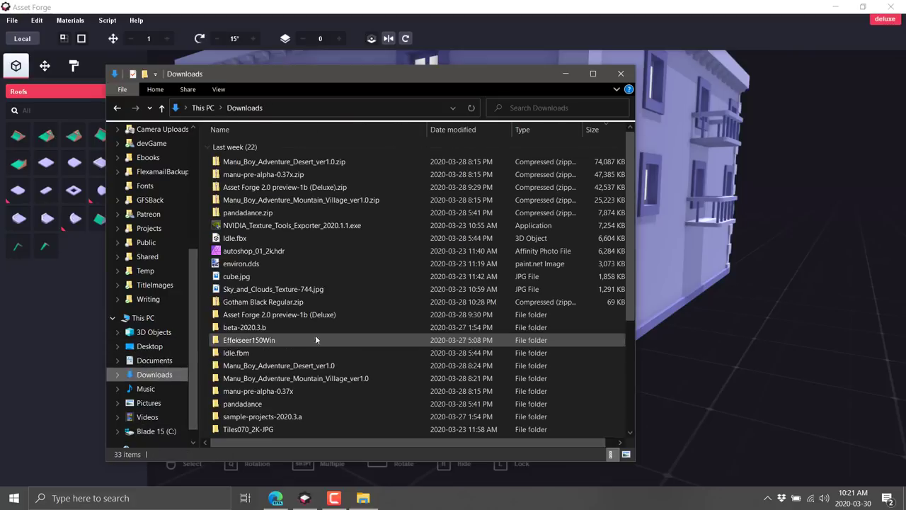
{"action": "double_click", "coordinate": [279, 187]}
{"action": "double_click", "coordinate": [244, 211]}
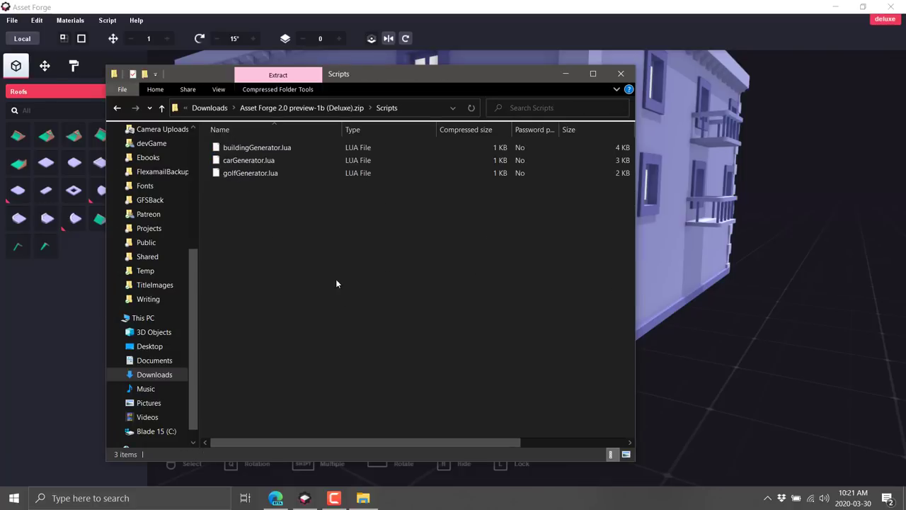
{"action": "right_click", "coordinate": [262, 152]}
{"action": "left_click", "coordinate": [249, 224]}
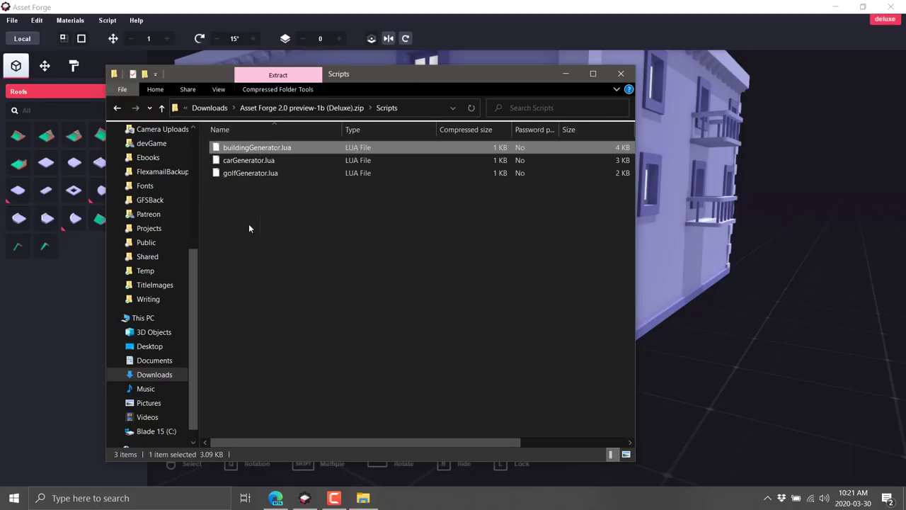
Step: Open buildingGenerator.lua from the extracted Asset Forge folder's Scripts in Visual Studio Code
{"action": "left_click", "coordinate": [297, 108]}
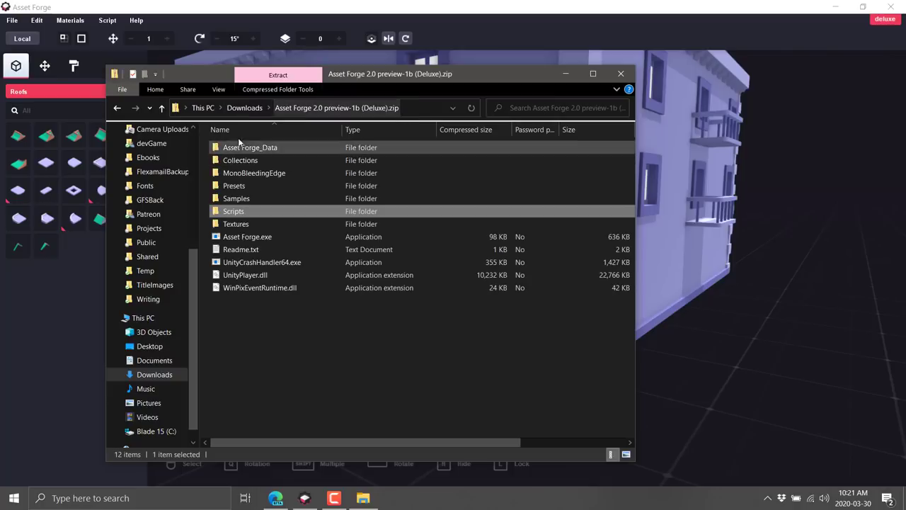
{"action": "left_click", "coordinate": [248, 108]}
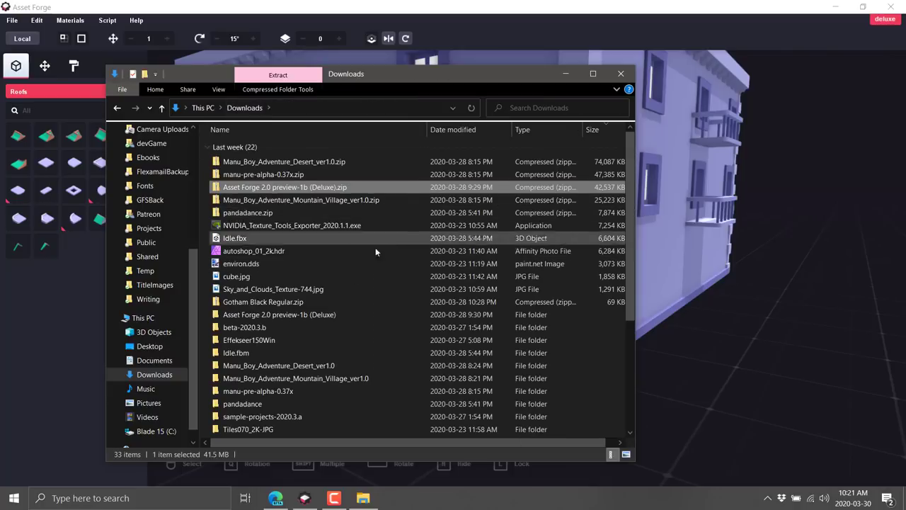
{"action": "left_click", "coordinate": [289, 133]}
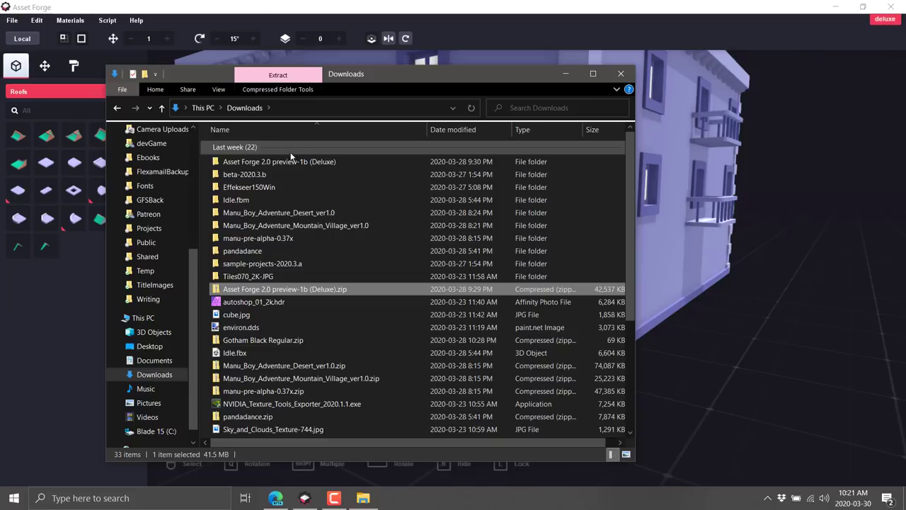
{"action": "left_click", "coordinate": [290, 162]}
{"action": "double_click", "coordinate": [290, 162]}
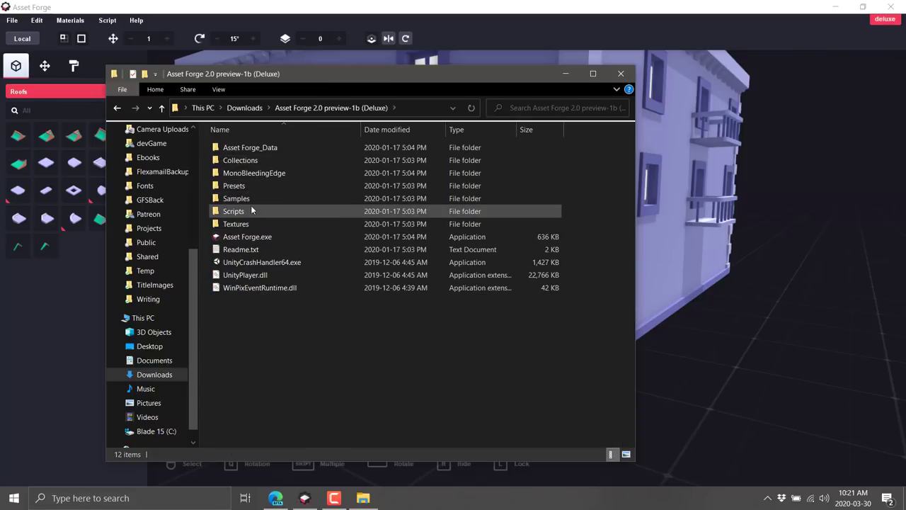
{"action": "double_click", "coordinate": [292, 207]}
{"action": "left_click", "coordinate": [256, 146]}
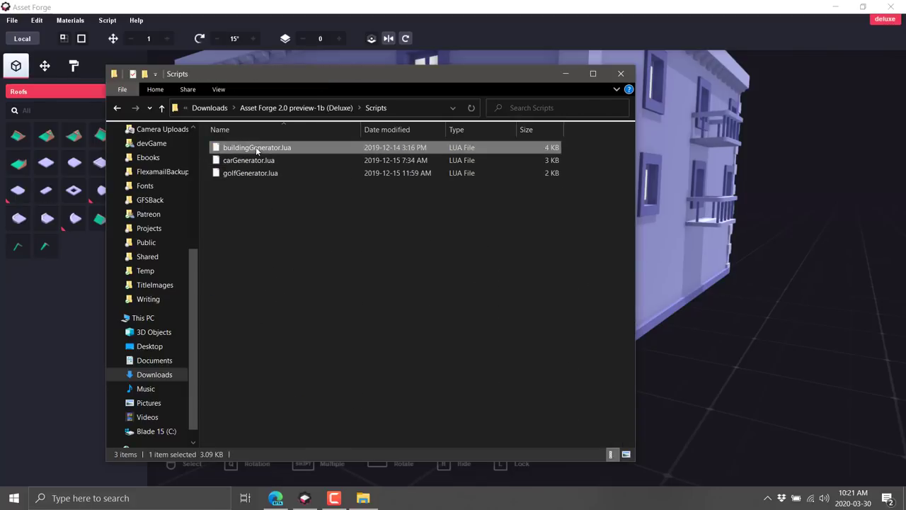
{"action": "right_click", "coordinate": [256, 146]}
{"action": "left_click", "coordinate": [295, 174]}
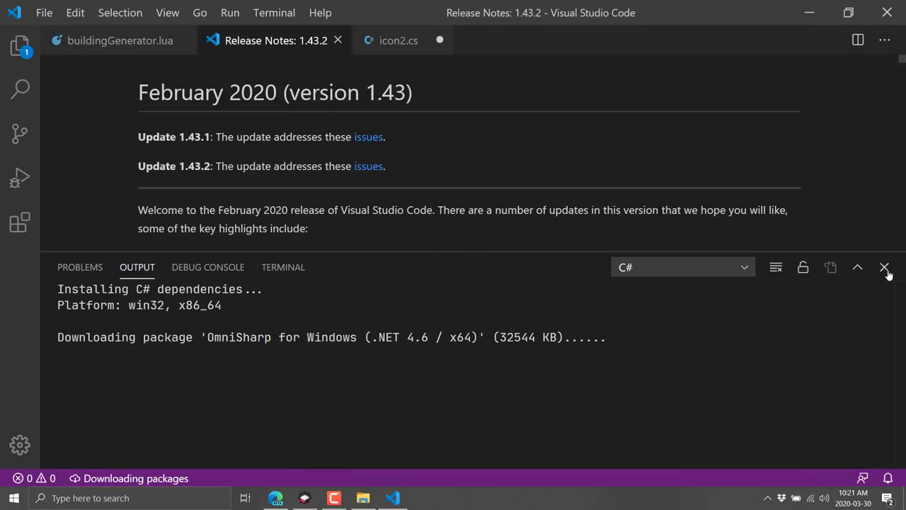
Step: Close the Output panel and highlight the quoin list and random size settings on lines 1–4
{"action": "left_click", "coordinate": [885, 267]}
{"action": "left_click", "coordinate": [141, 43]}
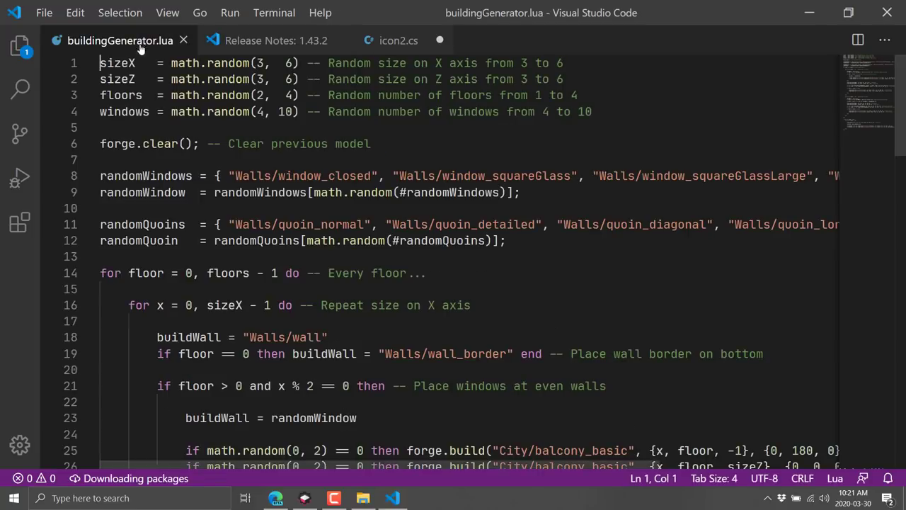
{"action": "left_click", "coordinate": [601, 224]}
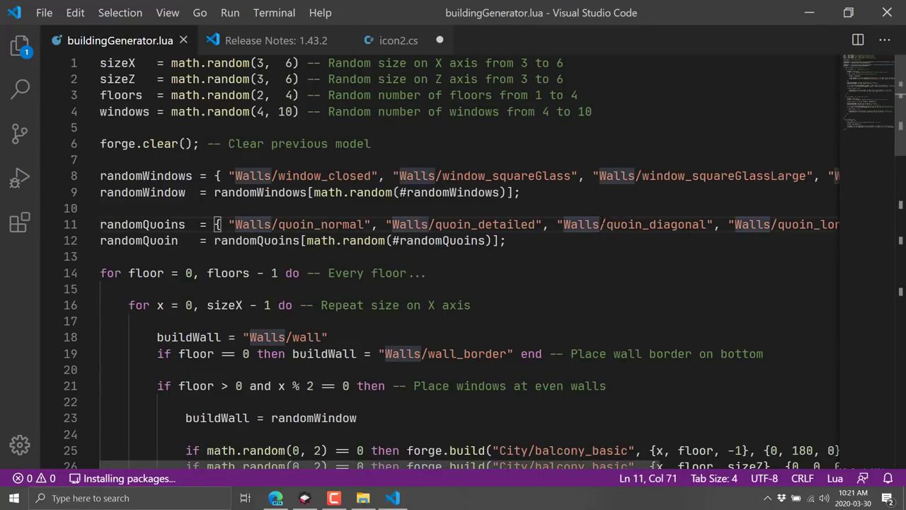
{"action": "scroll", "coordinate": [454, 262], "scroll_direction": "down", "scroll_amount": 1}
{"action": "scroll", "coordinate": [453, 262], "scroll_direction": "up", "scroll_amount": 1}
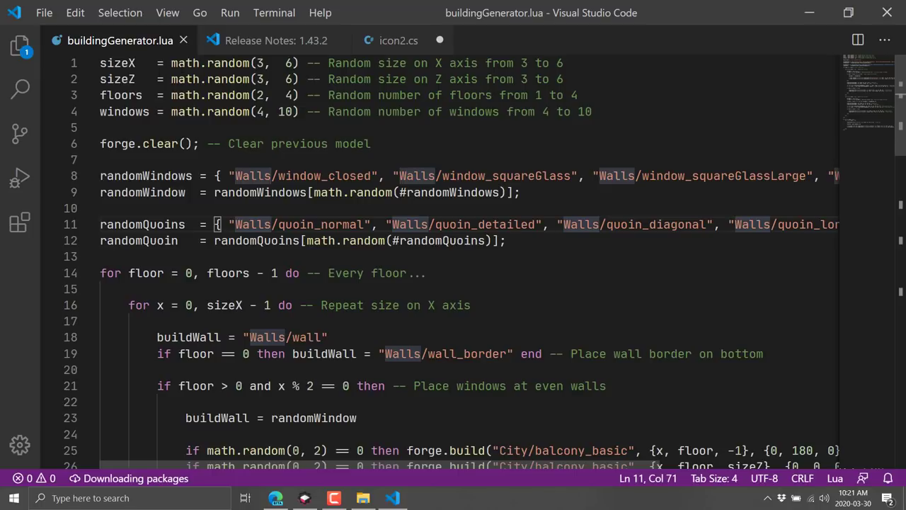
{"action": "left_click_drag", "start_coordinate": [171, 63], "coordinate": [594, 111]}
{"action": "left_click", "coordinate": [593, 111]}
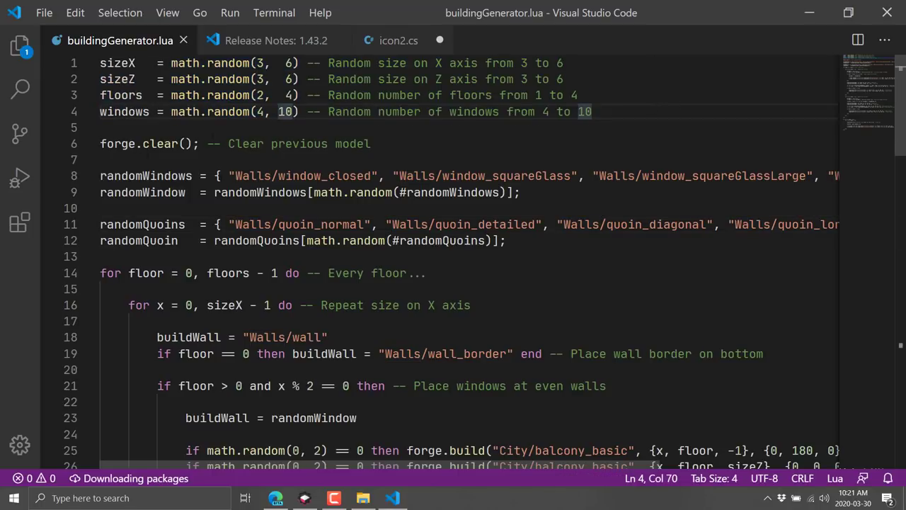
Step: Highlight the forge.clear line and the roof placement call on line 72
{"action": "left_click_drag", "start_coordinate": [383, 143], "coordinate": [77, 146]}
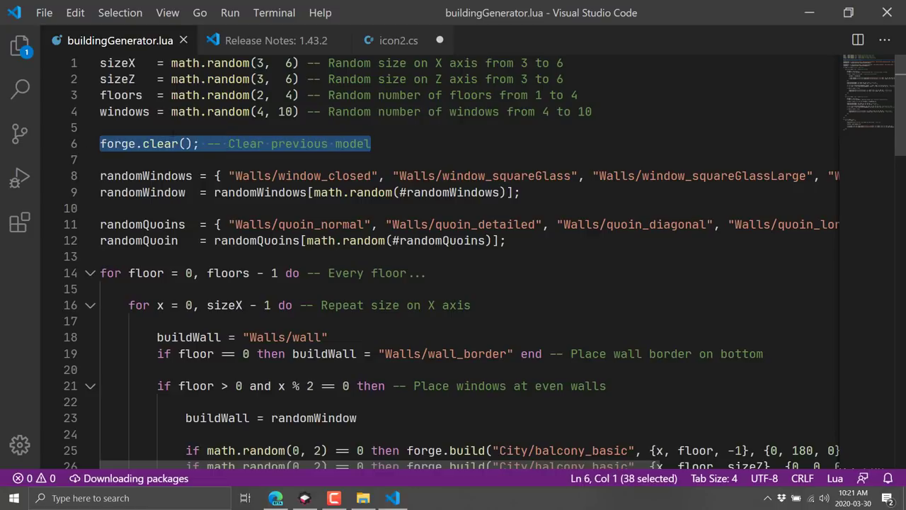
{"action": "left_click", "coordinate": [89, 160]}
{"action": "scroll", "coordinate": [171, 168], "scroll_direction": "down", "scroll_amount": 4}
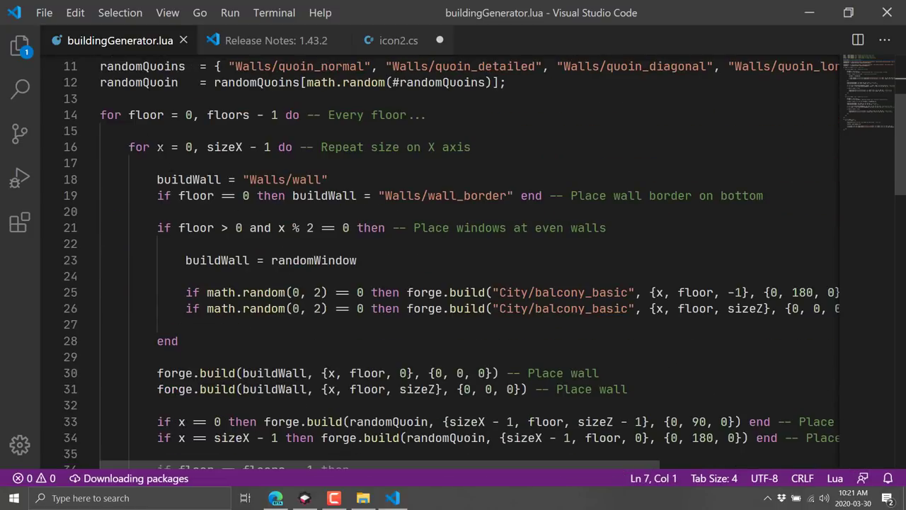
{"action": "left_click_drag", "start_coordinate": [92, 114], "coordinate": [476, 260]}
{"action": "scroll", "coordinate": [476, 260], "scroll_direction": "down", "scroll_amount": 4}
{"action": "scroll", "coordinate": [476, 260], "scroll_direction": "down", "scroll_amount": 12}
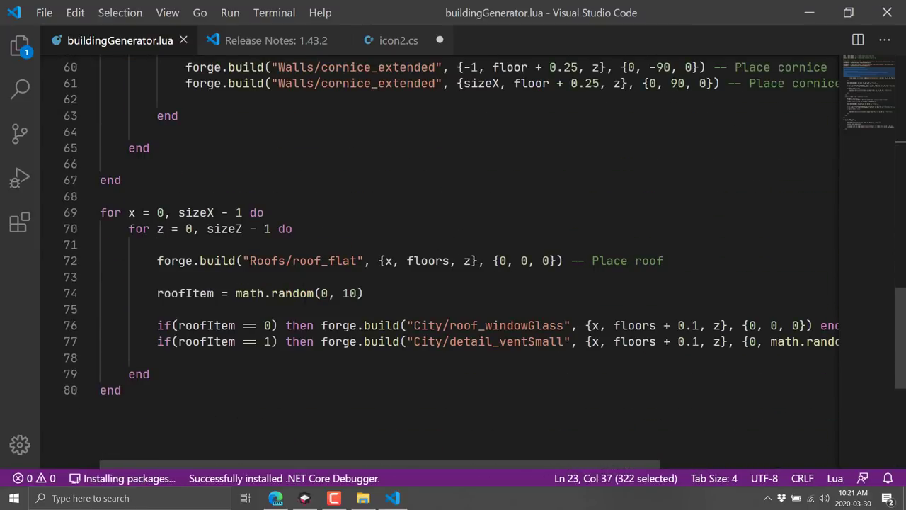
{"action": "left_click_drag", "start_coordinate": [249, 261], "coordinate": [698, 264]}
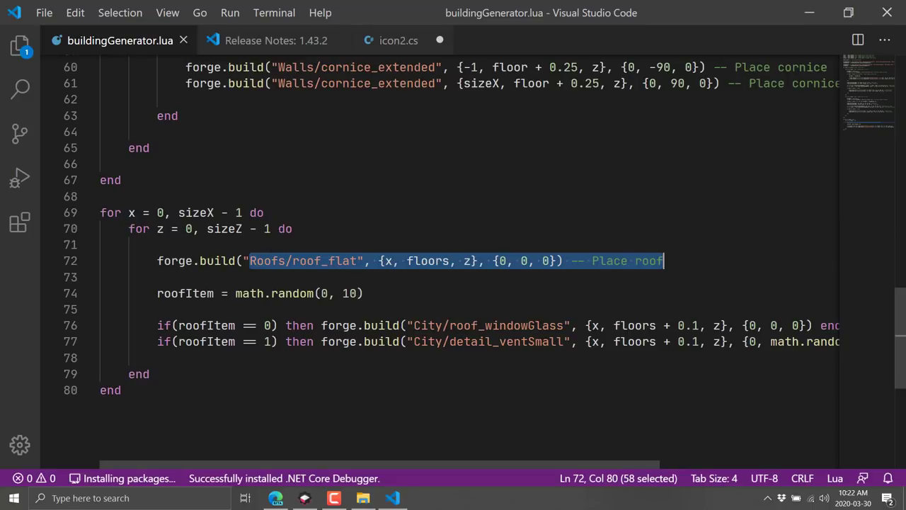
{"action": "left_click", "coordinate": [356, 378]}
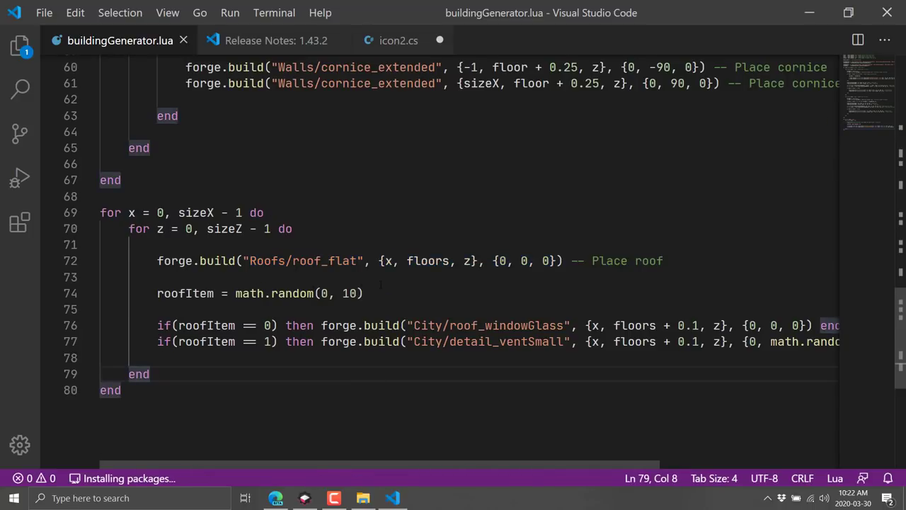
Step: Select the cornice_extended calls on lines 61, 60 and 38, then return to the Scripts folder
{"action": "scroll", "coordinate": [381, 284], "scroll_direction": "up", "scroll_amount": 4}
{"action": "left_click", "coordinate": [348, 297]}
{"action": "double_click", "coordinate": [348, 298]}
{"action": "double_click", "coordinate": [354, 282]}
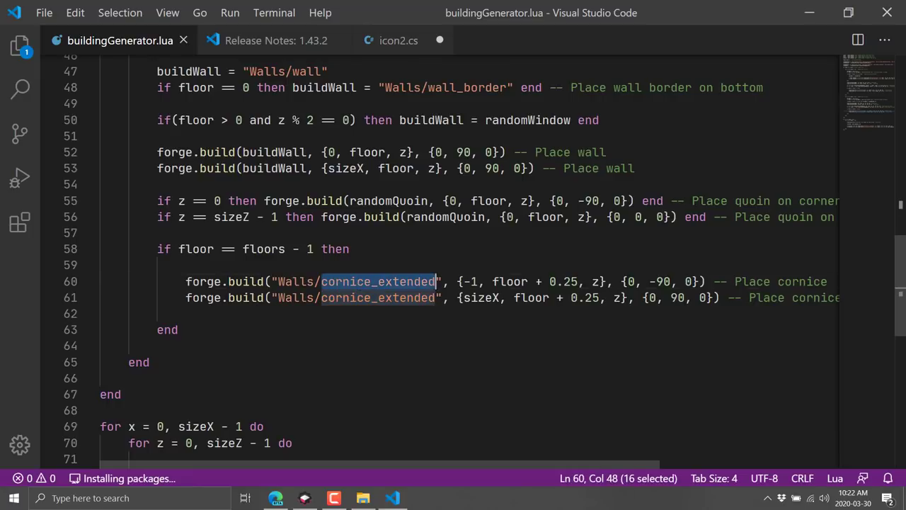
{"action": "scroll", "coordinate": [536, 285], "scroll_direction": "up", "scroll_amount": 5}
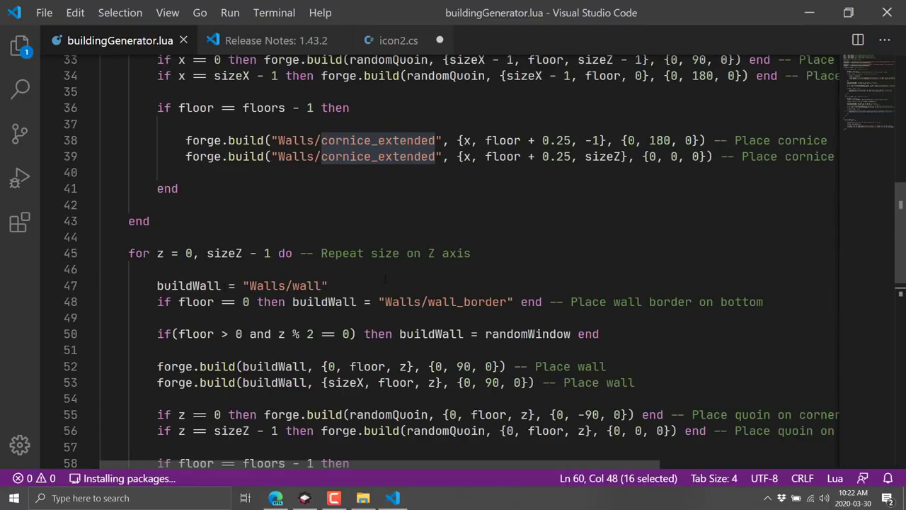
{"action": "scroll", "coordinate": [385, 278], "scroll_direction": "up", "scroll_amount": 6}
{"action": "left_click", "coordinate": [372, 424]}
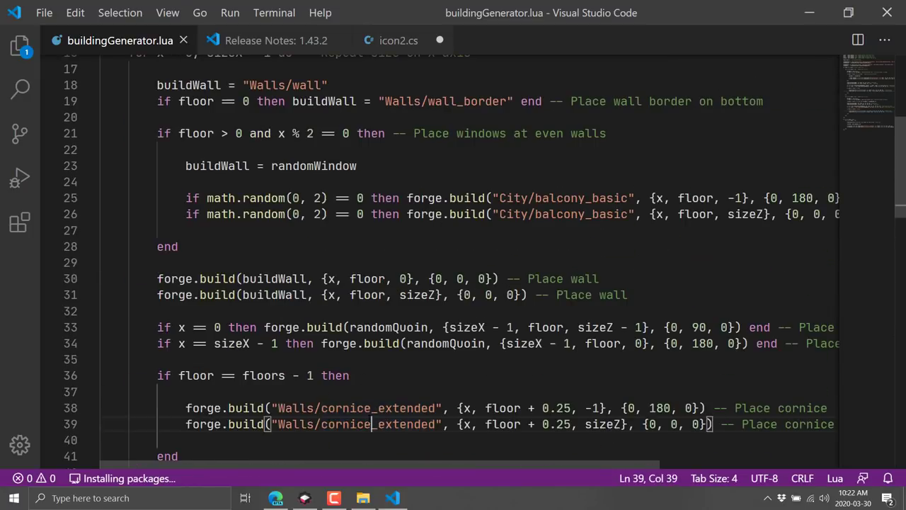
{"action": "double_click", "coordinate": [354, 408]}
{"action": "scroll", "coordinate": [343, 332], "scroll_direction": "up", "scroll_amount": 4}
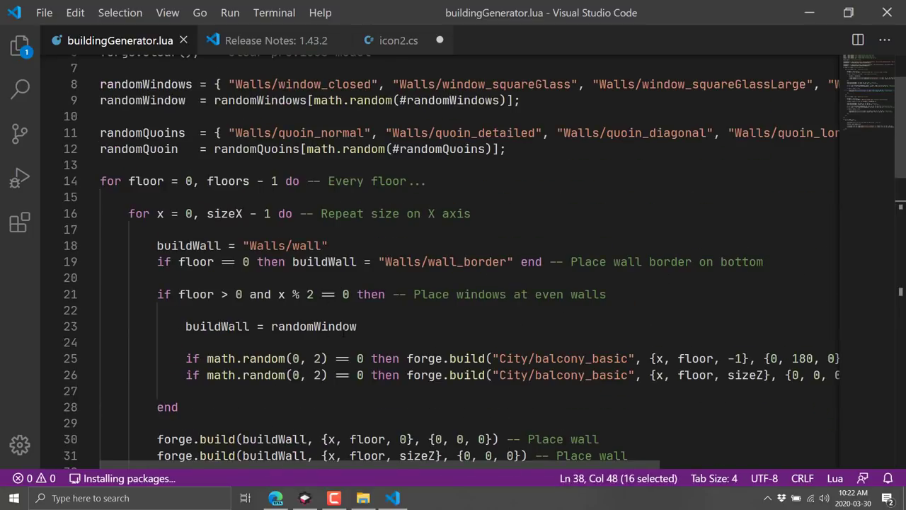
{"action": "scroll", "coordinate": [343, 333], "scroll_direction": "up", "scroll_amount": 2}
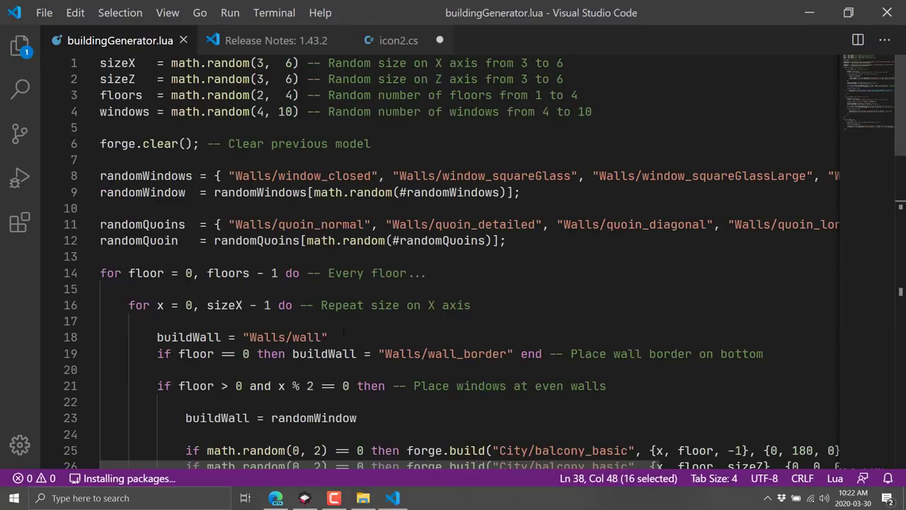
{"action": "left_click", "coordinate": [363, 498]}
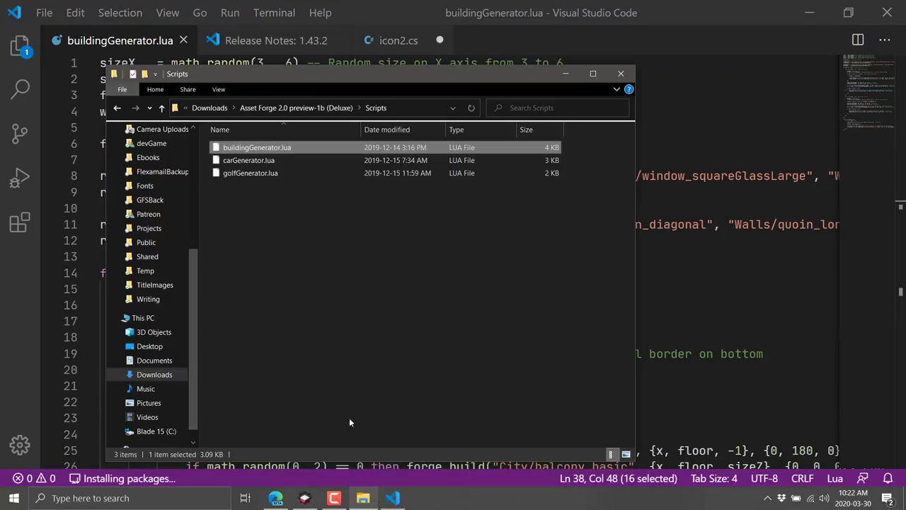
Step: Open carGenerator.lua in VS Code and highlight its body build call, random front list and body_backFins entry
{"action": "right_click", "coordinate": [250, 162]}
{"action": "left_click", "coordinate": [287, 186]}
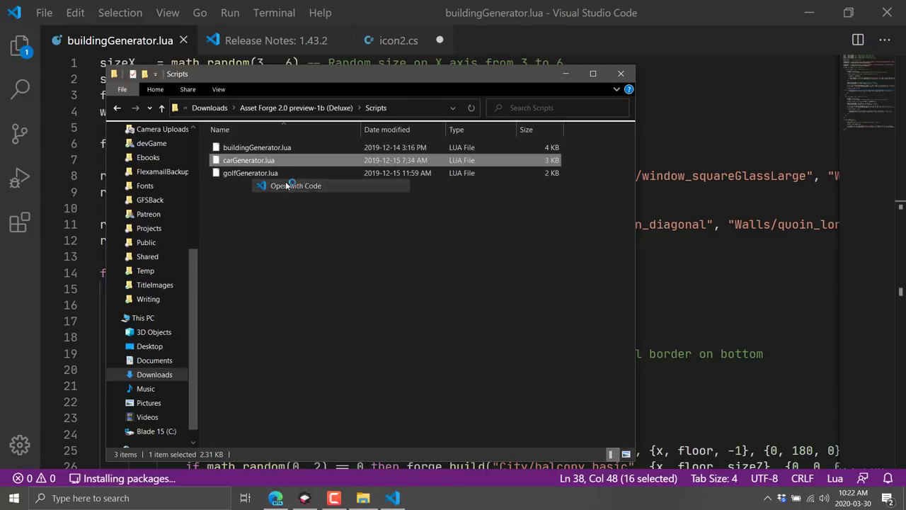
{"action": "scroll", "coordinate": [453, 262], "scroll_direction": "up", "scroll_amount": 12}
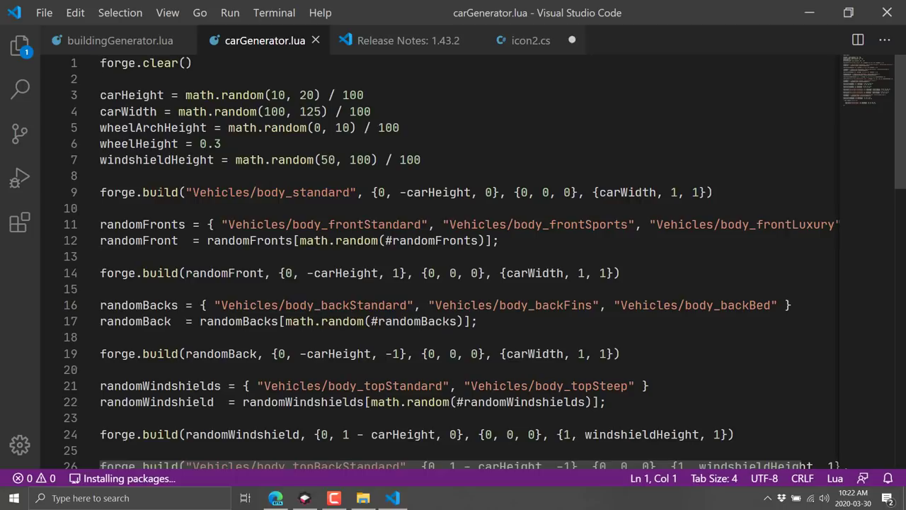
{"action": "left_click_drag", "start_coordinate": [158, 192], "coordinate": [522, 192]}
{"action": "left_click_drag", "start_coordinate": [100, 225], "coordinate": [548, 257]}
{"action": "left_click", "coordinate": [547, 257]}
{"action": "left_click_drag", "start_coordinate": [448, 306], "coordinate": [601, 306]}
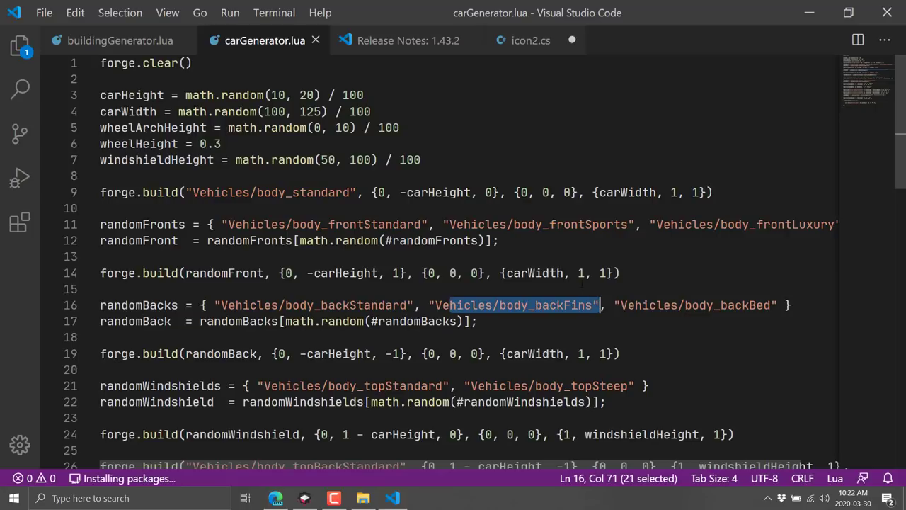
{"action": "scroll", "coordinate": [583, 284], "scroll_direction": "down", "scroll_amount": 11}
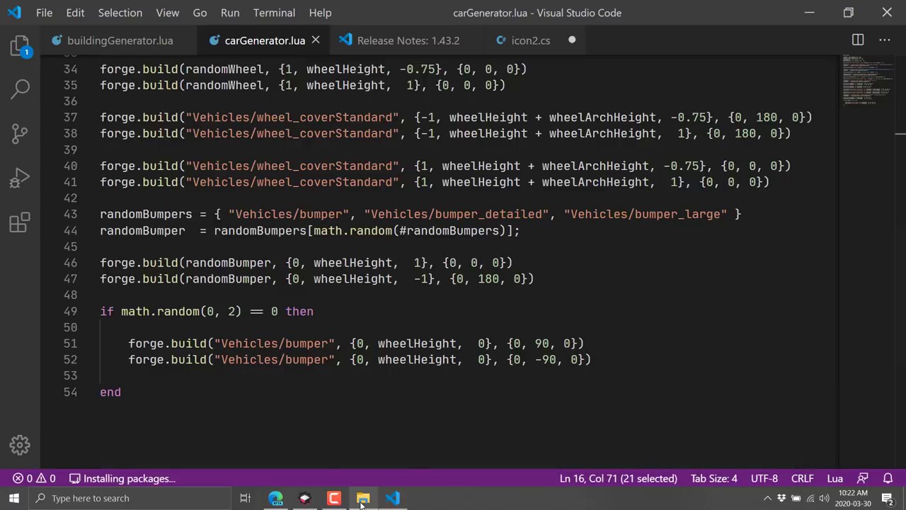
Step: Back in Asset Forge, run the golf generator Lua script and orbit around the minigolf course
{"action": "left_click", "coordinate": [313, 500]}
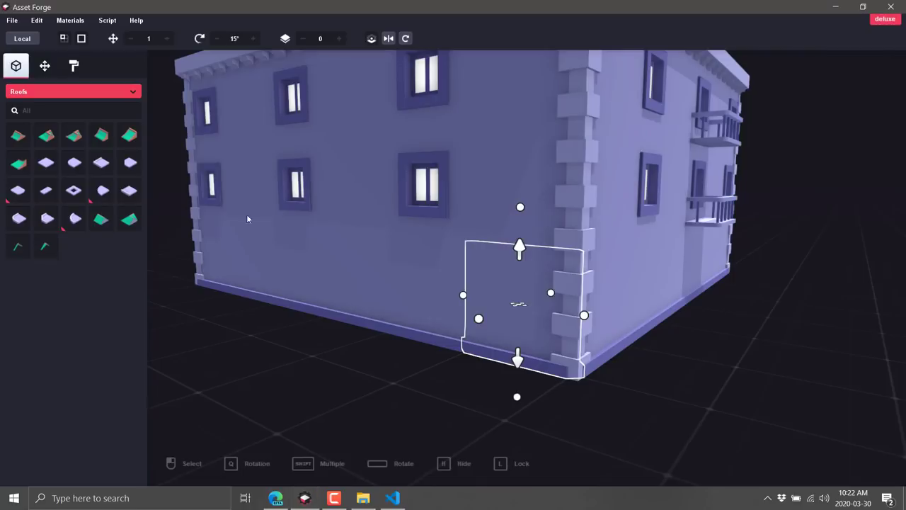
{"action": "left_click", "coordinate": [108, 20]}
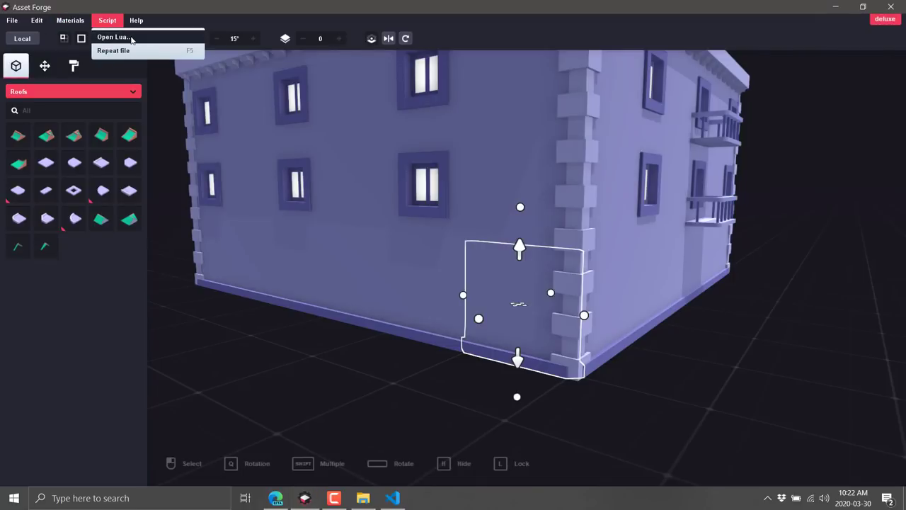
{"action": "left_click", "coordinate": [113, 37]}
{"action": "double_click", "coordinate": [394, 192]}
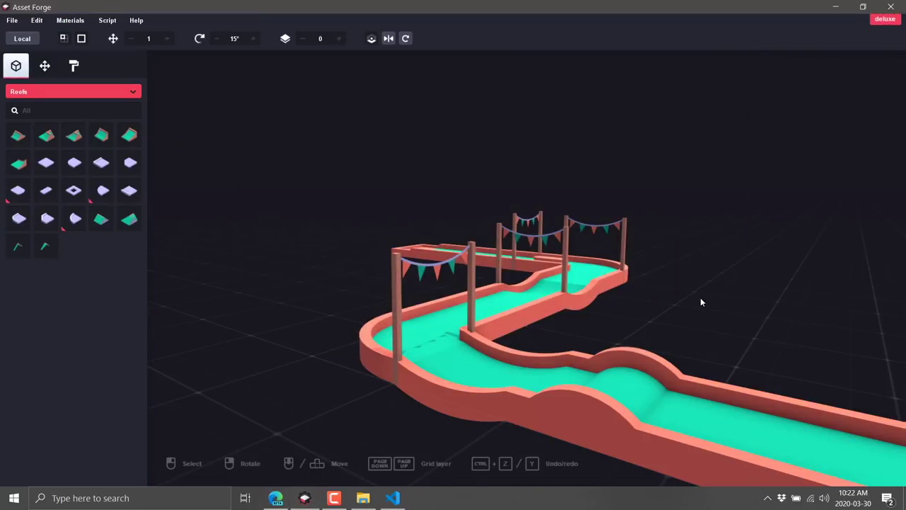
{"action": "right_click_drag", "start_coordinate": [700, 298], "coordinate": [700, 270]}
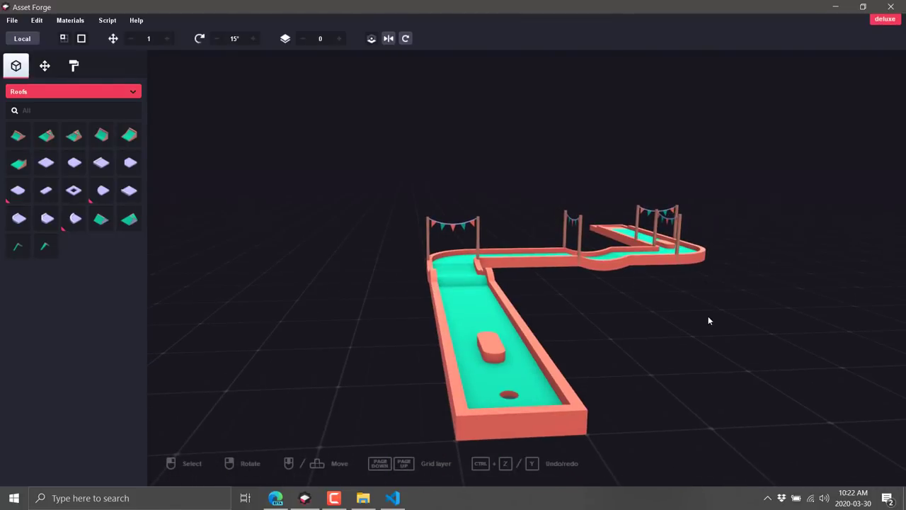
{"action": "right_click_drag", "start_coordinate": [709, 320], "coordinate": [667, 309]}
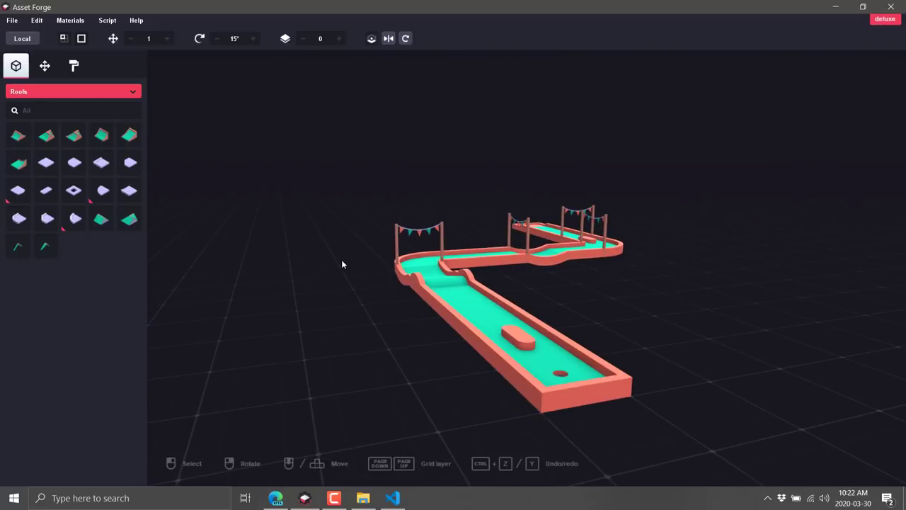
Step: Browse the Fences, Golf, Hexagons, Roofs and Ships categories and place a ship cabin piece beside the course
{"action": "left_click", "coordinate": [45, 92]}
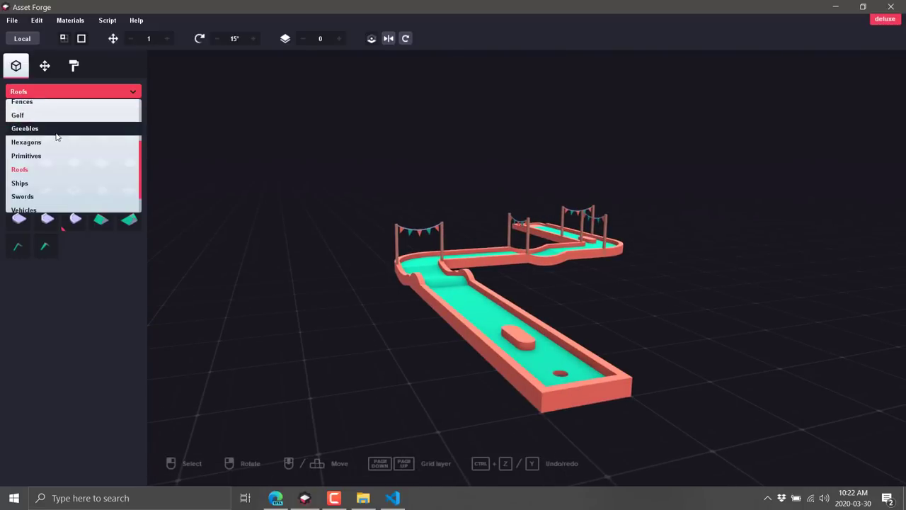
{"action": "left_click", "coordinate": [43, 104]}
{"action": "left_click", "coordinate": [53, 91]}
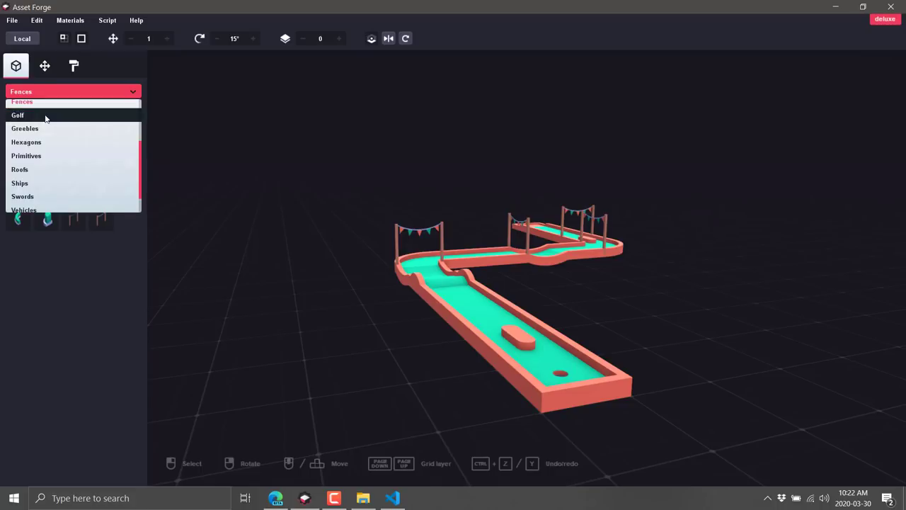
{"action": "left_click", "coordinate": [45, 115]}
{"action": "left_click", "coordinate": [53, 90]}
{"action": "left_click", "coordinate": [50, 141]}
{"action": "left_click", "coordinate": [58, 88]}
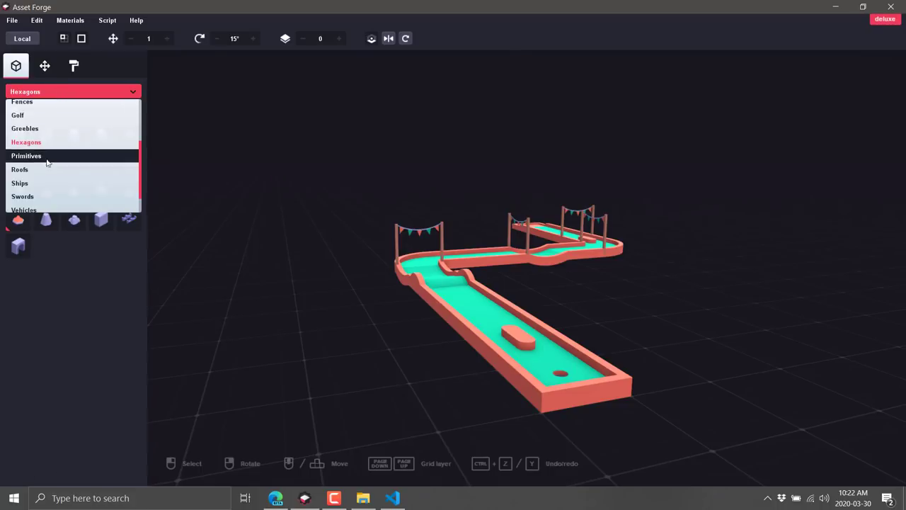
{"action": "left_click", "coordinate": [46, 168]}
{"action": "left_click", "coordinate": [73, 92]}
{"action": "left_click", "coordinate": [43, 182]}
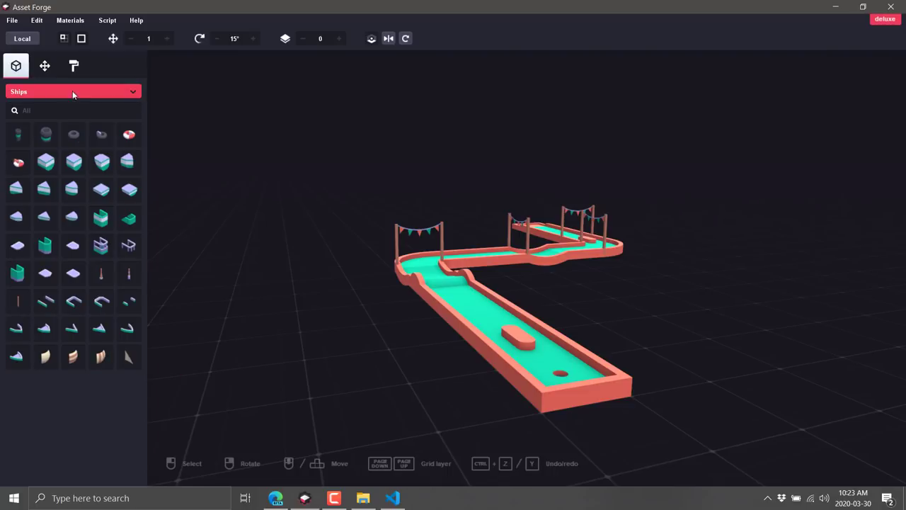
{"action": "left_click", "coordinate": [100, 273]}
{"action": "left_click_drag", "start_coordinate": [101, 245], "coordinate": [378, 310]}
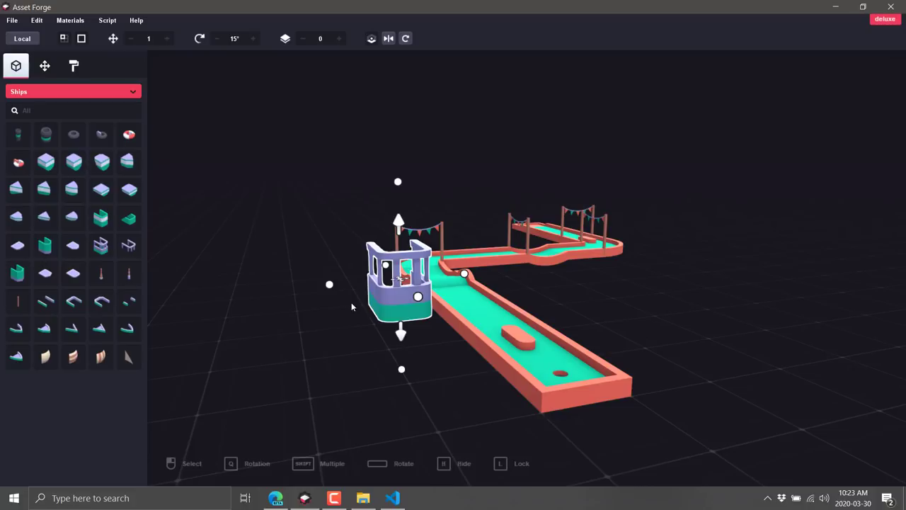
Step: From the Swords collection, place a sword piece with a blade piece stacked beneath its tip
{"action": "left_click", "coordinate": [74, 91]}
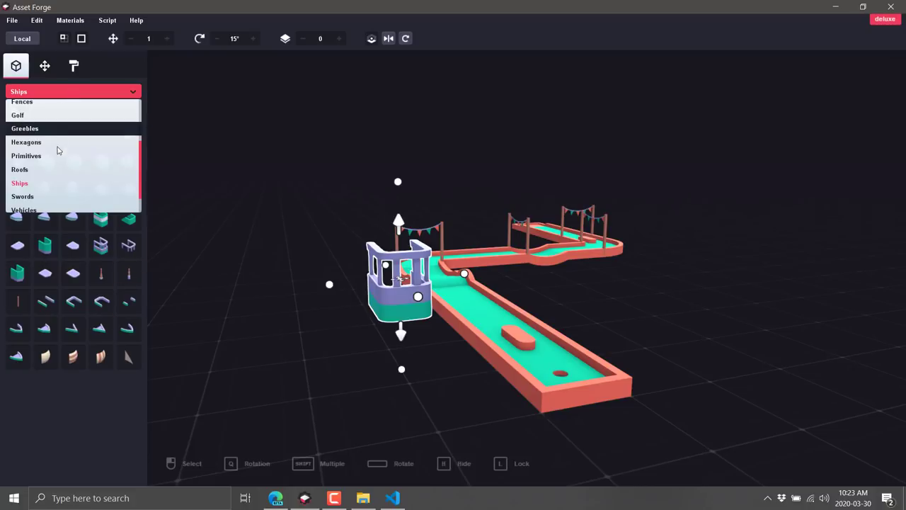
{"action": "left_click", "coordinate": [43, 196]}
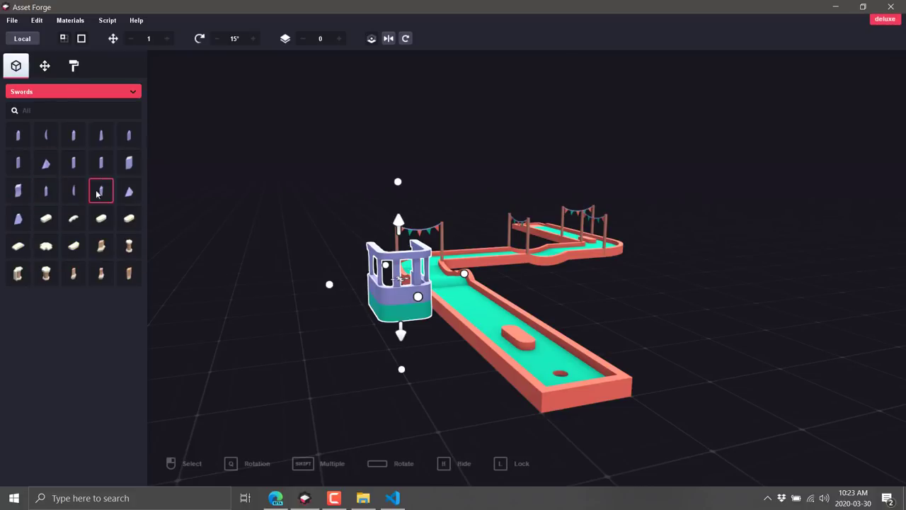
{"action": "left_click_drag", "start_coordinate": [99, 139], "coordinate": [266, 309]}
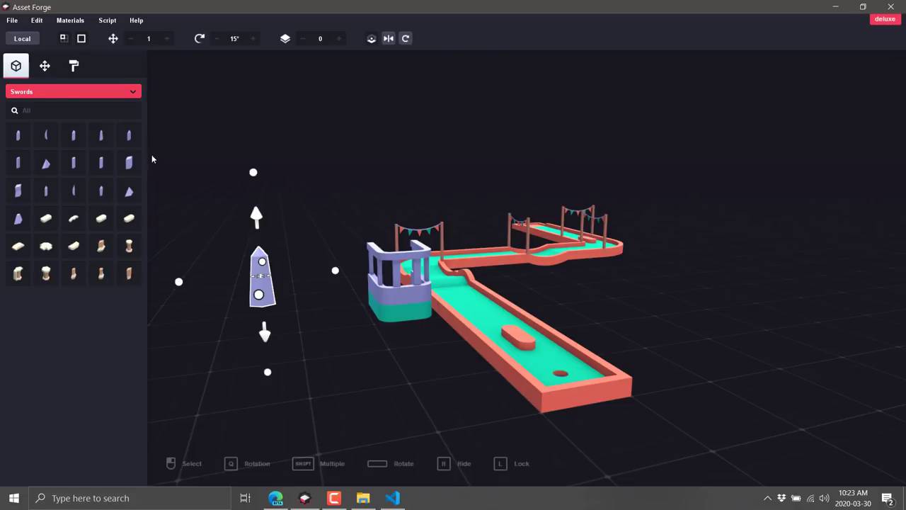
{"action": "left_click_drag", "start_coordinate": [73, 163], "coordinate": [260, 329]}
{"action": "right_click_drag", "start_coordinate": [347, 356], "coordinate": [406, 345]}
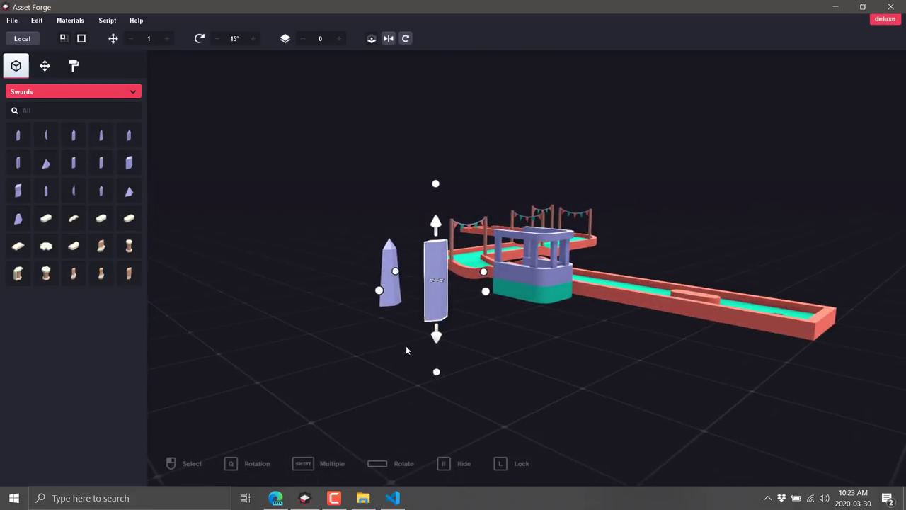
{"action": "left_click_drag", "start_coordinate": [439, 233], "coordinate": [383, 342]}
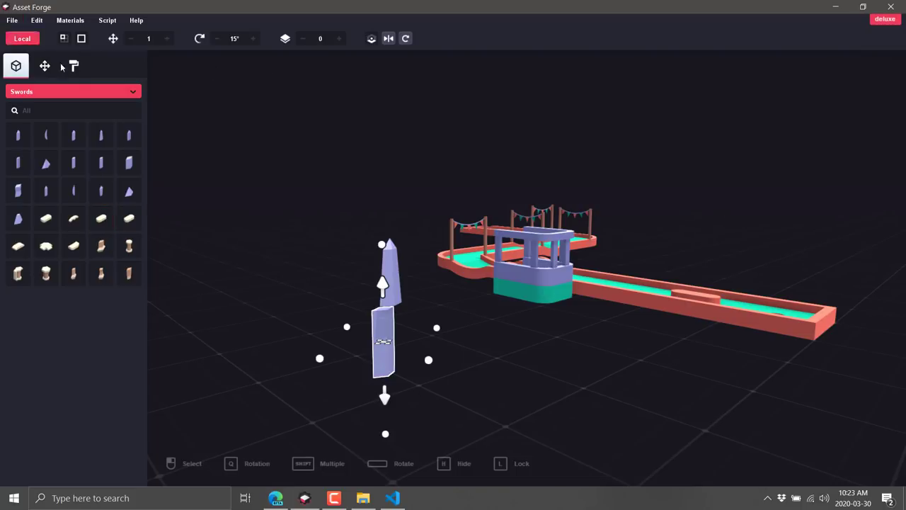
Step: From the Vehicles collection, place a teal car body block in front of the course
{"action": "left_click", "coordinate": [74, 90]}
{"action": "scroll", "coordinate": [83, 200], "scroll_direction": "down", "scroll_amount": 1}
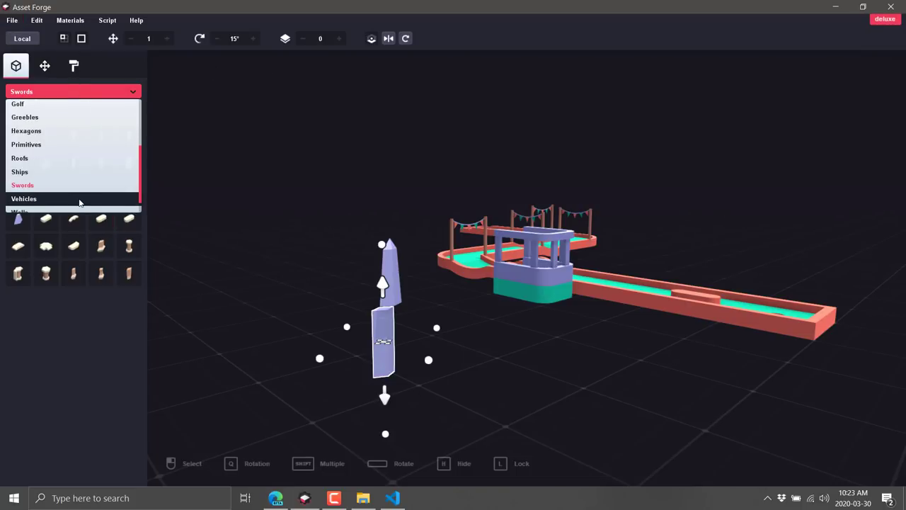
{"action": "left_click", "coordinate": [78, 199]}
{"action": "key", "text": "Escape"}
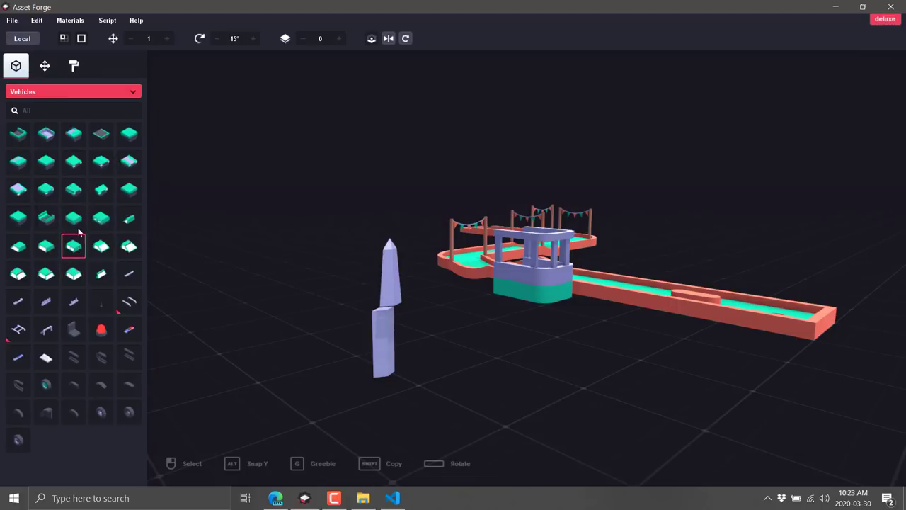
{"action": "left_click", "coordinate": [75, 245]}
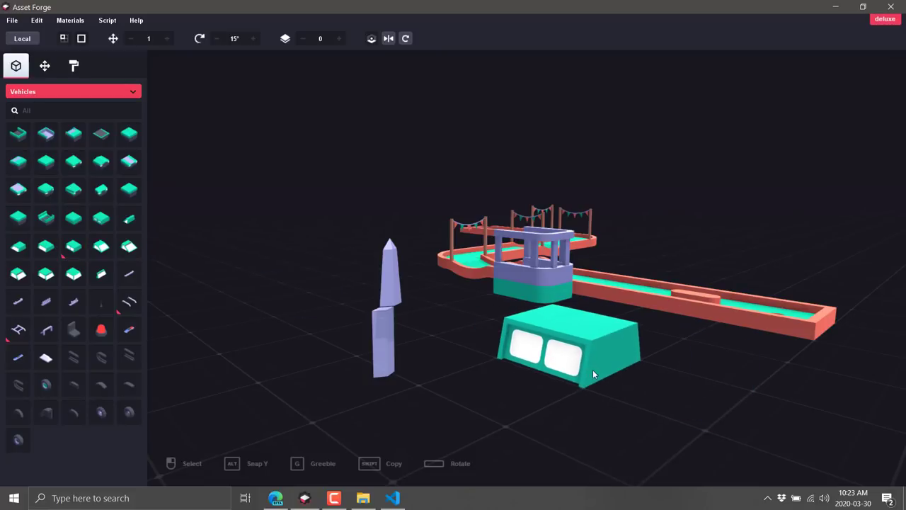
{"action": "left_click", "coordinate": [592, 370]}
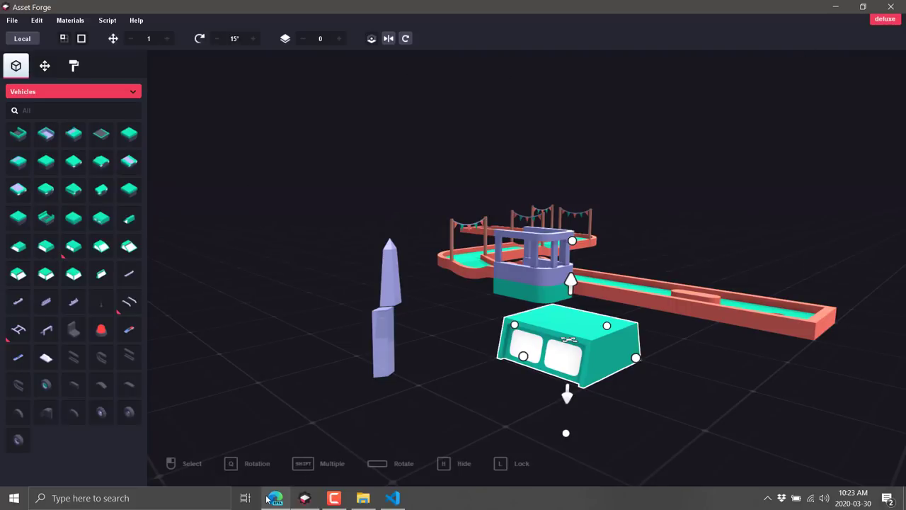
{"action": "left_click", "coordinate": [138, 22]}
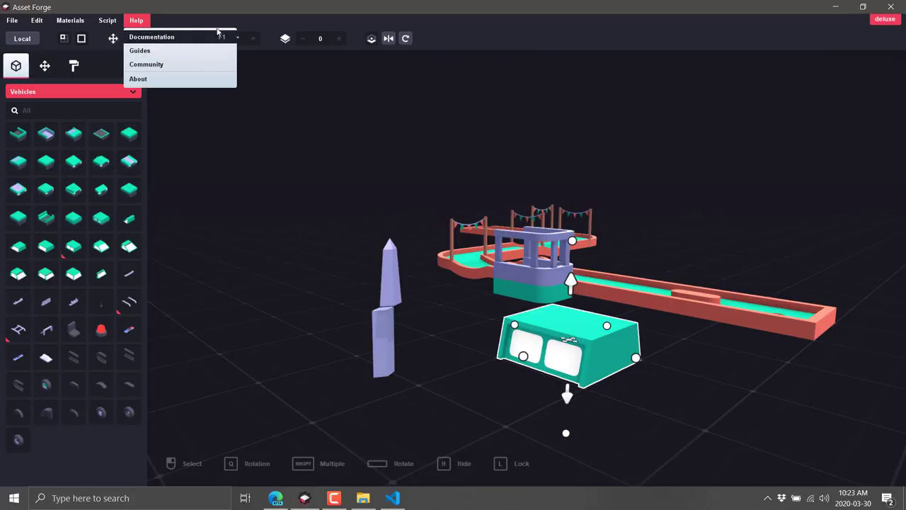
Step: On Kenney's Asset Forge page in Edge, scroll to Features and highlight the five feature bullets
{"action": "left_click", "coordinate": [276, 498]}
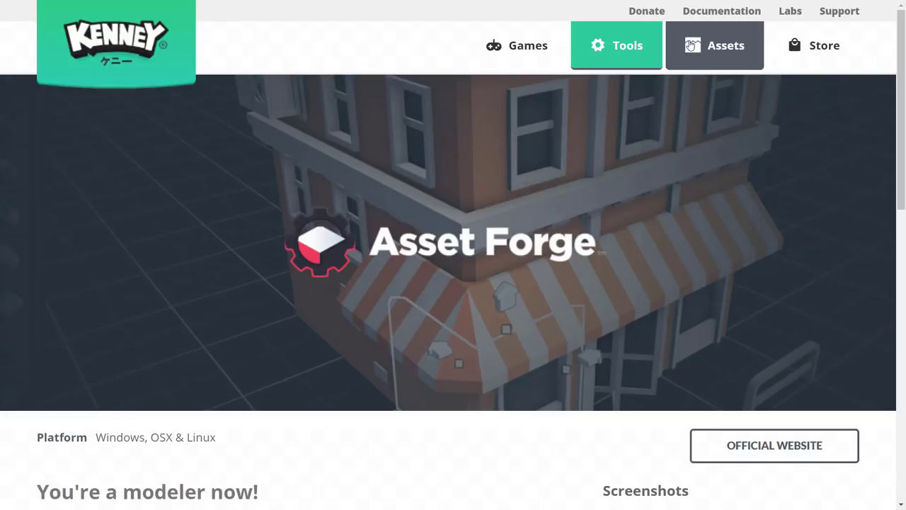
{"action": "scroll", "coordinate": [559, 302], "scroll_direction": "down", "scroll_amount": 6}
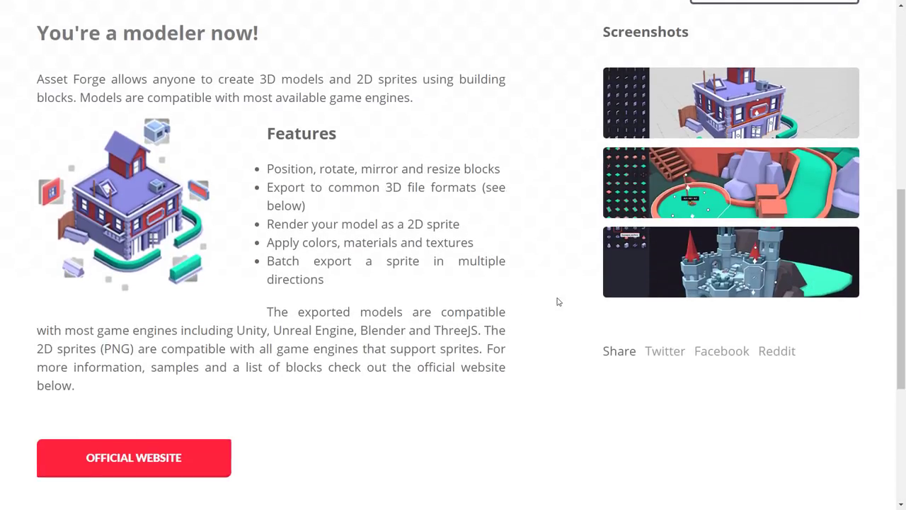
{"action": "left_click_drag", "start_coordinate": [281, 168], "coordinate": [494, 282]}
{"action": "left_click", "coordinate": [483, 283]}
{"action": "left_click_drag", "start_coordinate": [389, 275], "coordinate": [268, 170]}
{"action": "scroll", "coordinate": [383, 241], "scroll_direction": "down", "scroll_amount": 3}
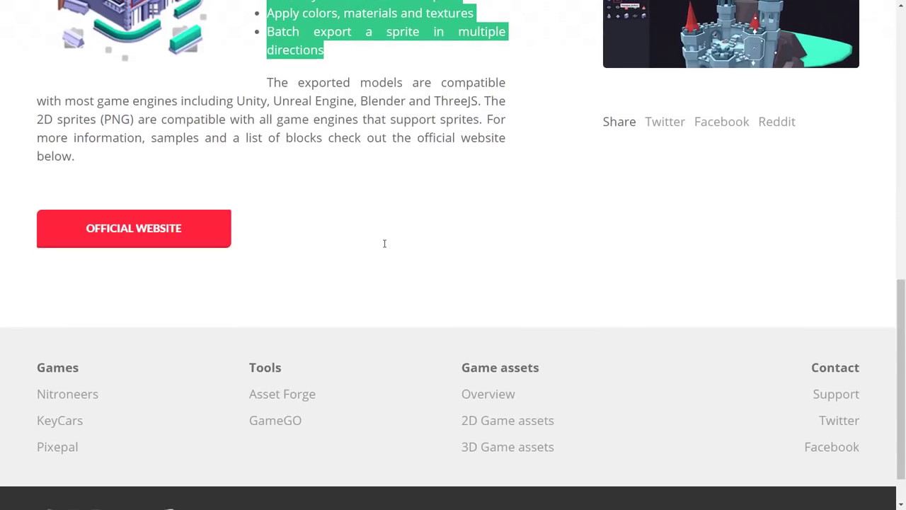
{"action": "scroll", "coordinate": [384, 242], "scroll_direction": "up", "scroll_amount": 3}
{"action": "scroll", "coordinate": [384, 243], "scroll_direction": "up", "scroll_amount": 4}
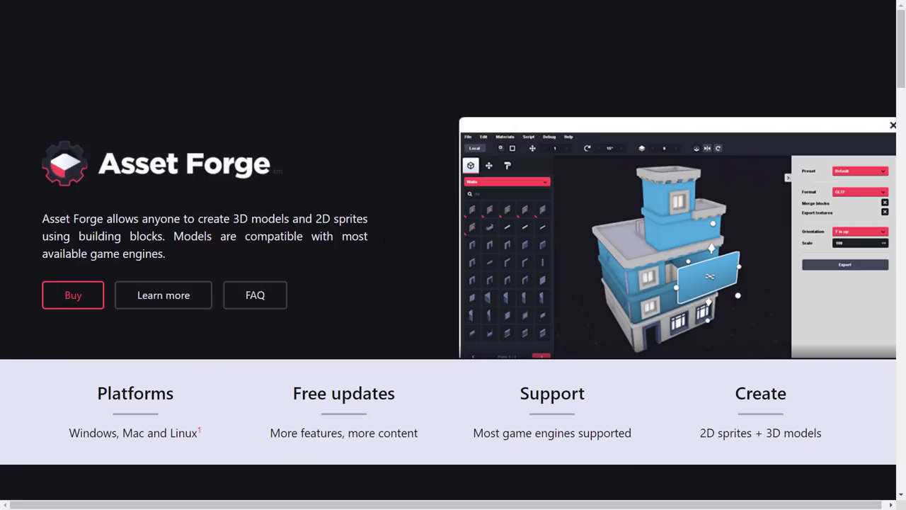
Step: Briefly exit full screen to show the site address, then jump to the purchase options on assetforge.io
{"action": "key", "text": "F11"}
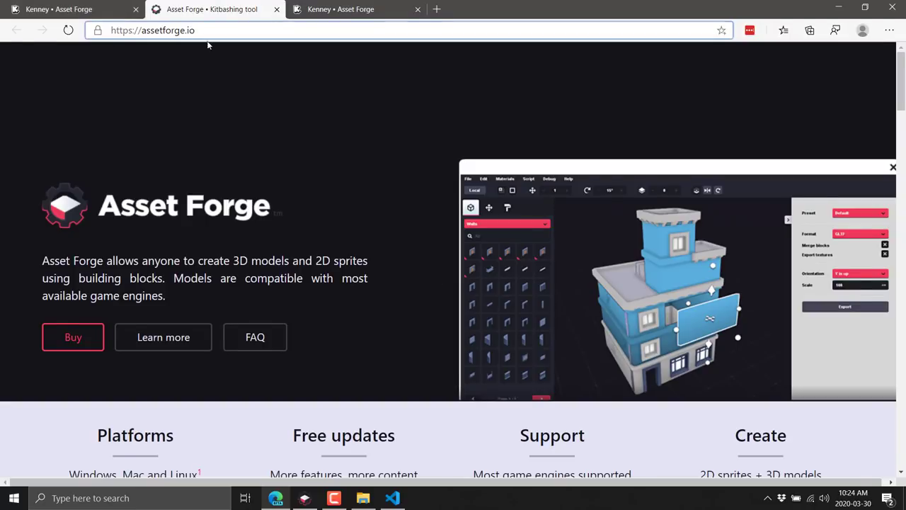
{"action": "key", "text": "F11"}
{"action": "scroll", "coordinate": [423, 271], "scroll_direction": "down", "scroll_amount": 1}
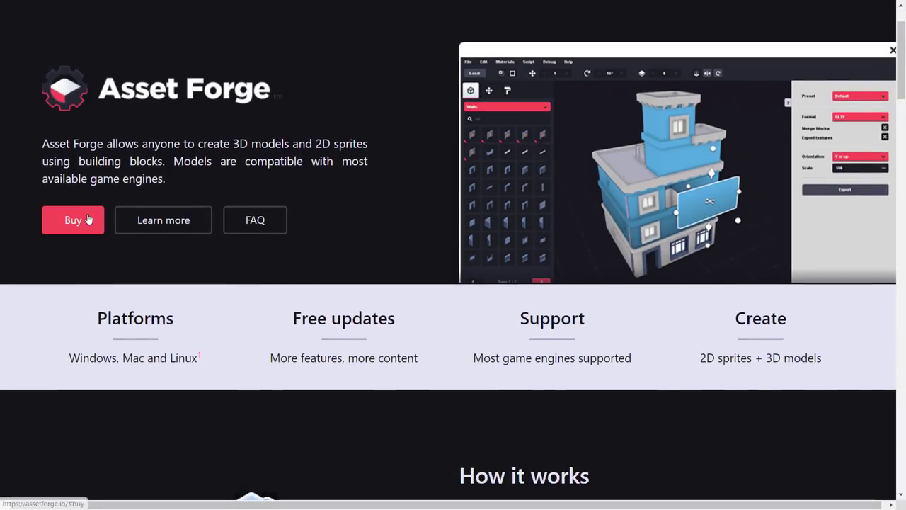
{"action": "left_click", "coordinate": [92, 218]}
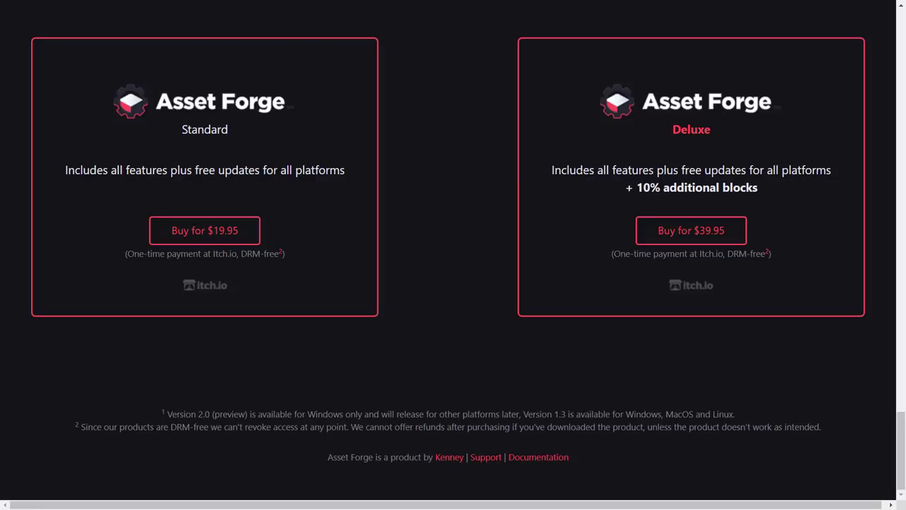
Step: Highlight the Deluxe feature lines, the + 10% additional blocks line, the version 2.0 footnote and the supported platforms
{"action": "left_click_drag", "start_coordinate": [583, 170], "coordinate": [828, 170]}
{"action": "left_click_drag", "start_coordinate": [763, 188], "coordinate": [621, 190]}
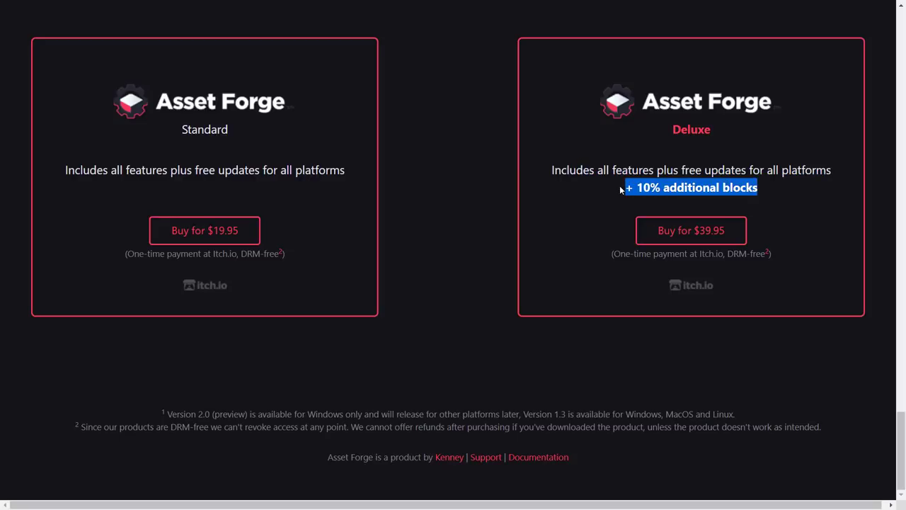
{"action": "left_click", "coordinate": [621, 190]}
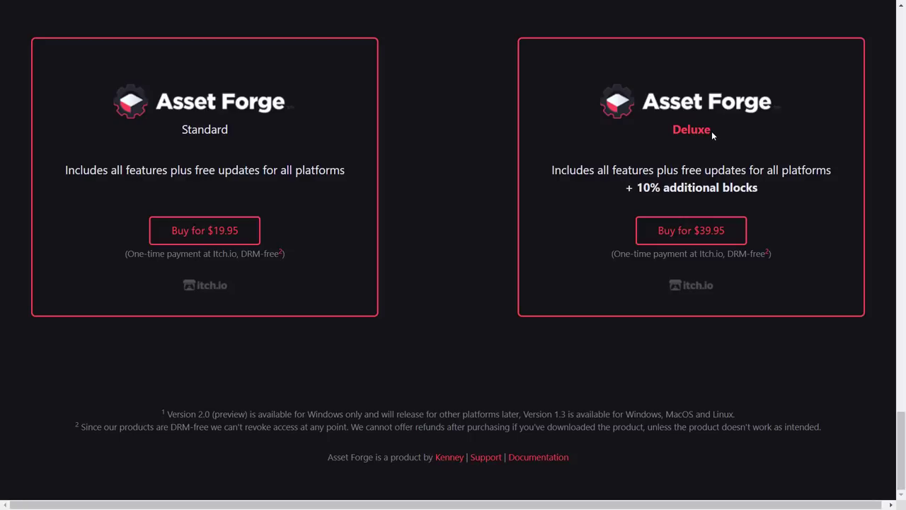
{"action": "left_click_drag", "start_coordinate": [714, 138], "coordinate": [596, 136]}
{"action": "left_click", "coordinate": [595, 136]}
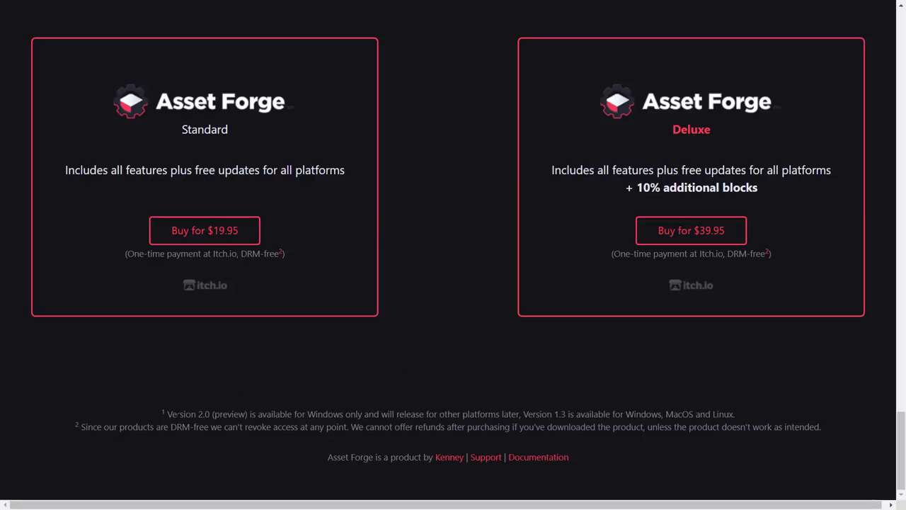
{"action": "left_click_drag", "start_coordinate": [177, 414], "coordinate": [771, 419]}
{"action": "left_click", "coordinate": [657, 413]}
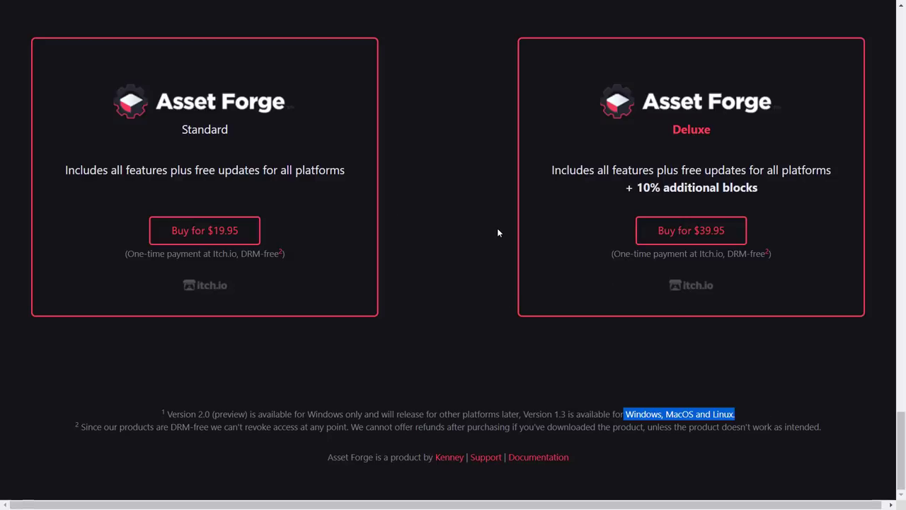
{"action": "key", "text": "alt+Tab"}
{"action": "key", "text": "Tab"}
{"action": "key", "text": "Tab"}
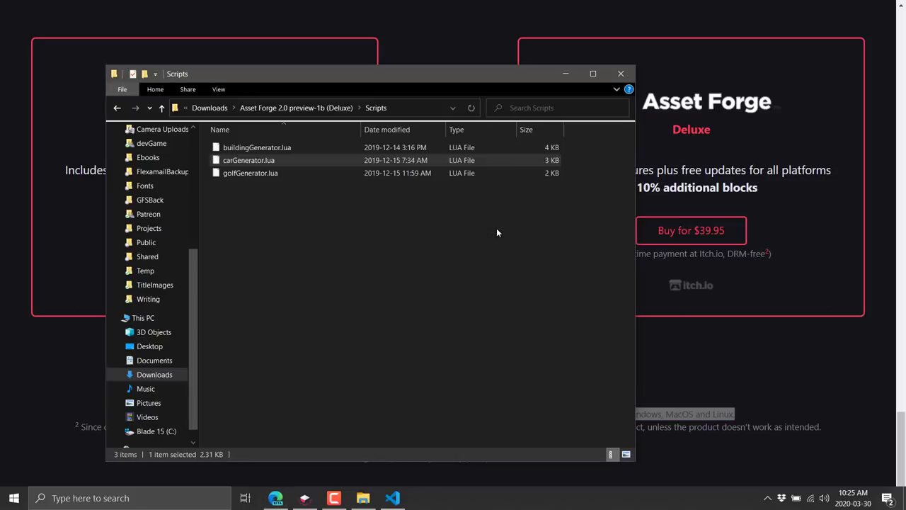
{"action": "left_click", "coordinate": [307, 109]}
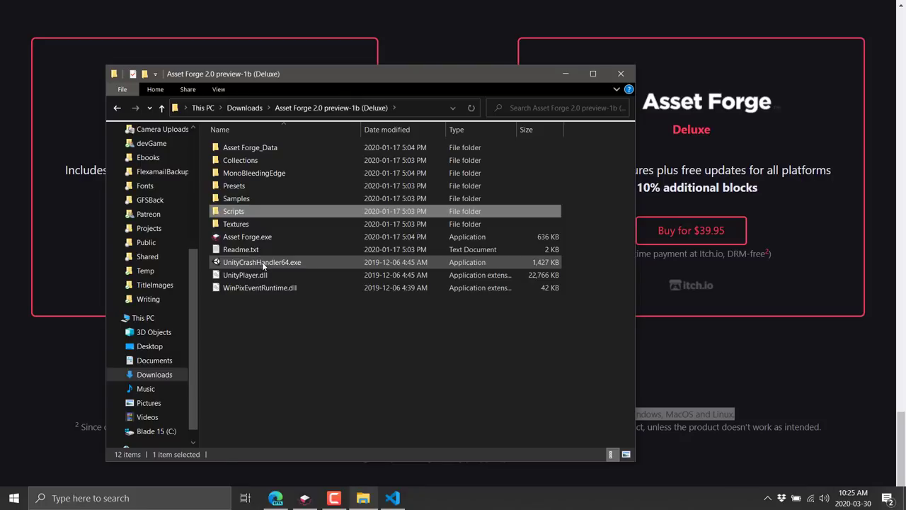
{"action": "left_click", "coordinate": [257, 263]}
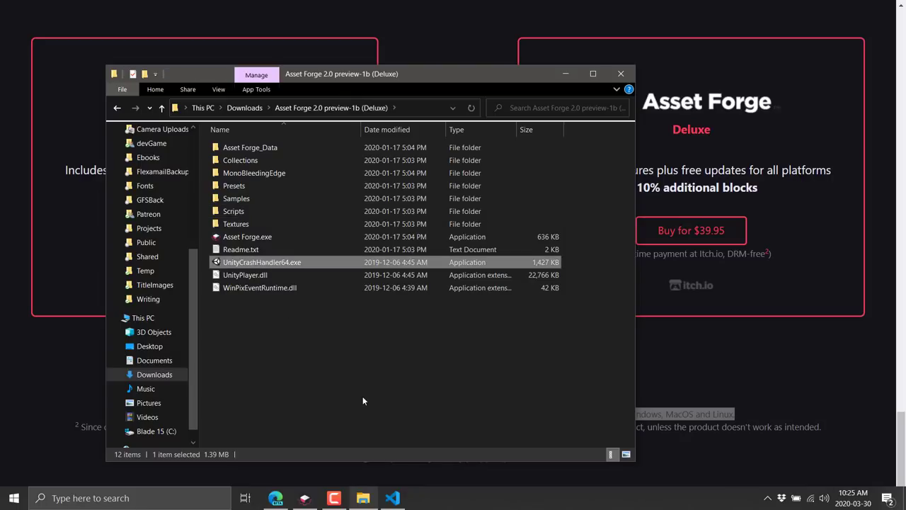
{"action": "left_click", "coordinate": [250, 277]}
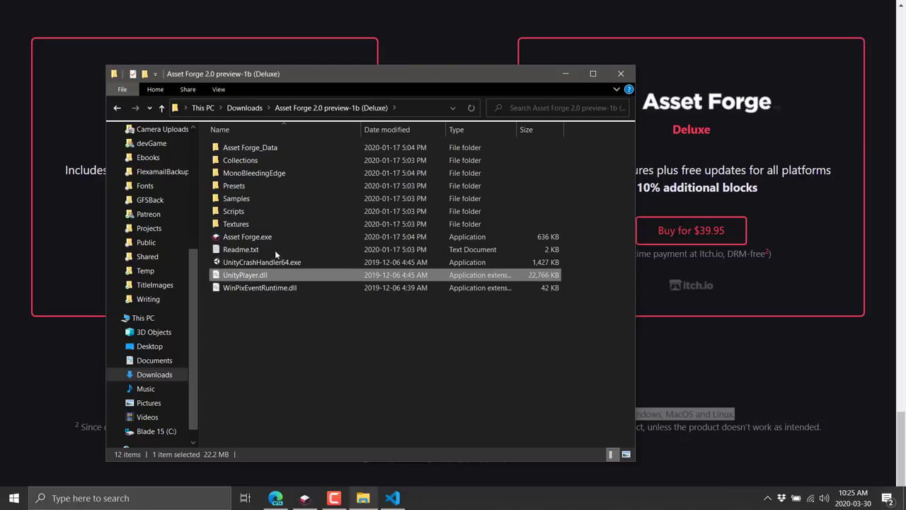
{"action": "left_click", "coordinate": [255, 263]}
{"action": "left_click", "coordinate": [252, 275]}
{"action": "left_click", "coordinate": [257, 263]}
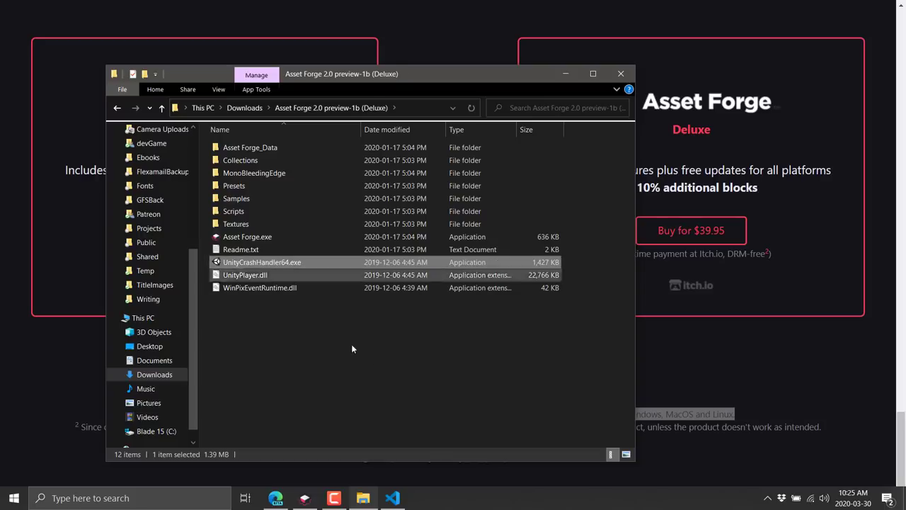
{"action": "left_click", "coordinate": [752, 337]}
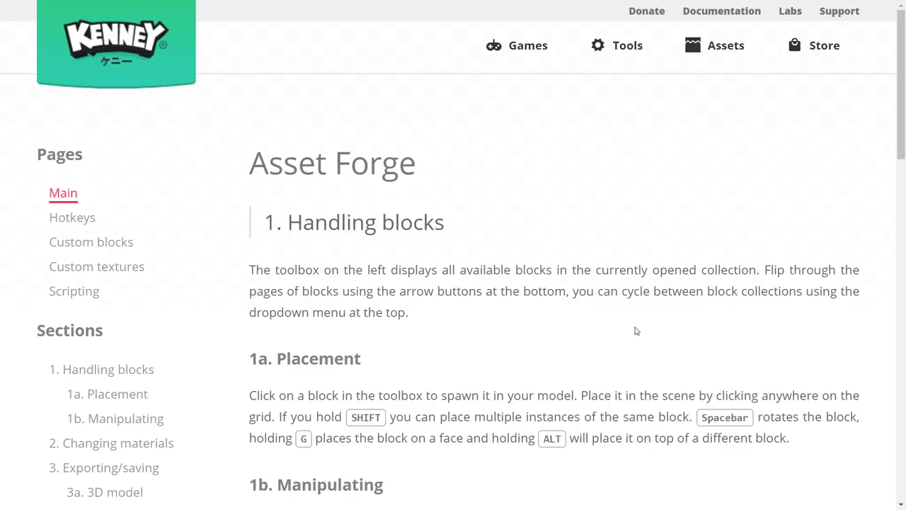
Step: Scroll the documentation and highlight the text about rotating blocks and the 1a Placement paragraph
{"action": "scroll", "coordinate": [633, 330], "scroll_direction": "down", "scroll_amount": 1}
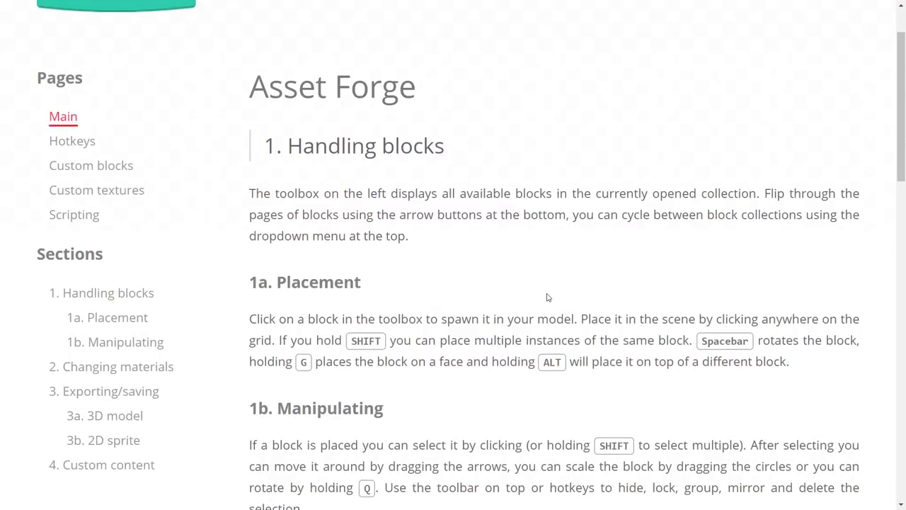
{"action": "scroll", "coordinate": [547, 297], "scroll_direction": "down", "scroll_amount": 1}
{"action": "scroll", "coordinate": [547, 298], "scroll_direction": "down", "scroll_amount": 2}
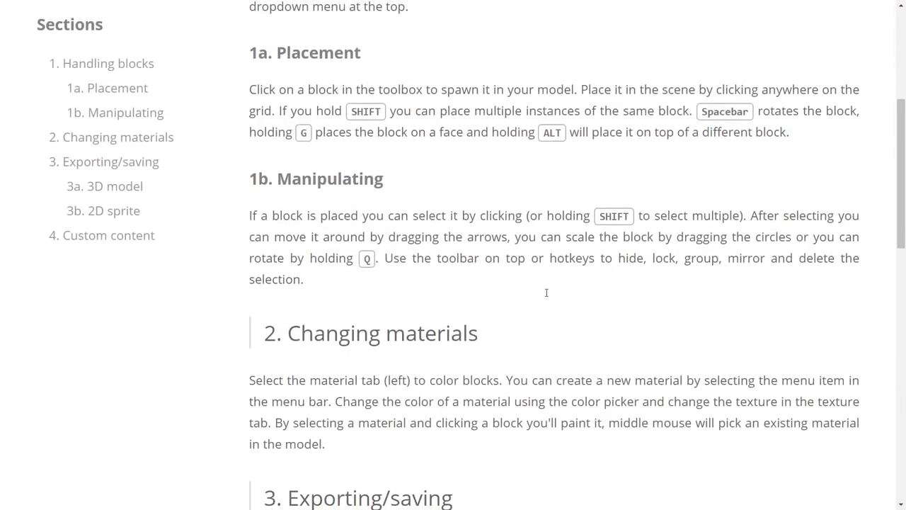
{"action": "left_click_drag", "start_coordinate": [696, 112], "coordinate": [811, 113]}
{"action": "left_click", "coordinate": [757, 181]}
{"action": "mouse_move", "coordinate": [441, 134]}
{"action": "left_mouse_down"}
{"action": "mouse_move", "coordinate": [326, 67]}
{"action": "mouse_move", "coordinate": [376, 142]}
{"action": "mouse_move", "coordinate": [430, 144]}
{"action": "left_mouse_up"}
Step: Group the teal window box, slide it left beside the lavender pillars, and turn it twice with Space
{"action": "key", "text": "alt+Tab"}
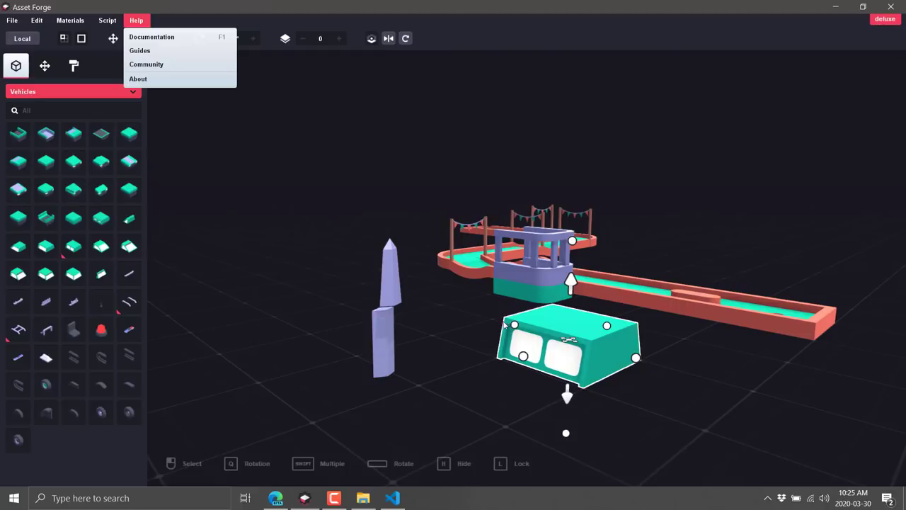
{"action": "left_click", "coordinate": [393, 313]}
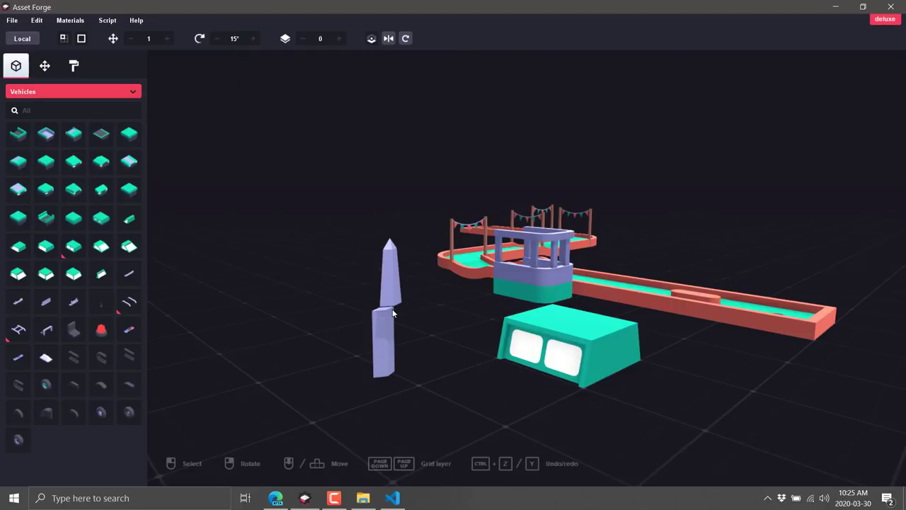
{"action": "left_click", "coordinate": [589, 331]}
{"action": "key", "text": "ctrl+g"}
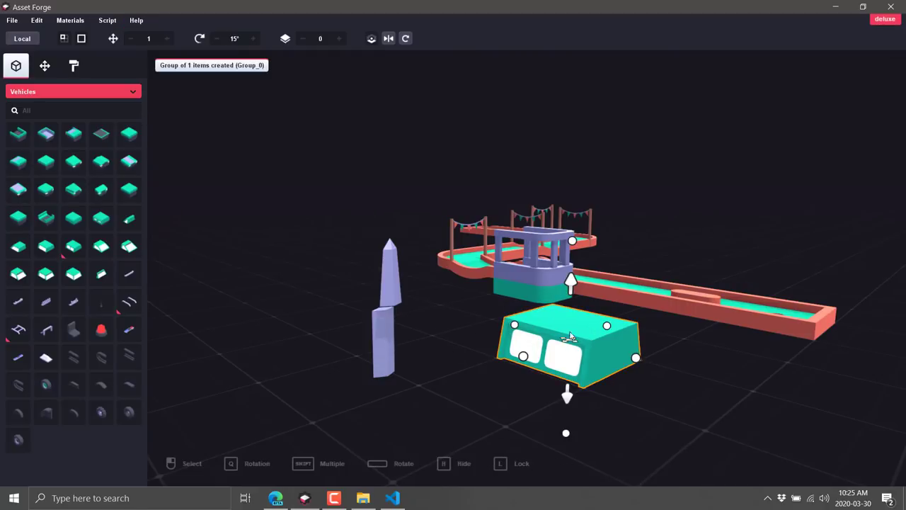
{"action": "left_click_drag", "start_coordinate": [570, 337], "coordinate": [460, 335]}
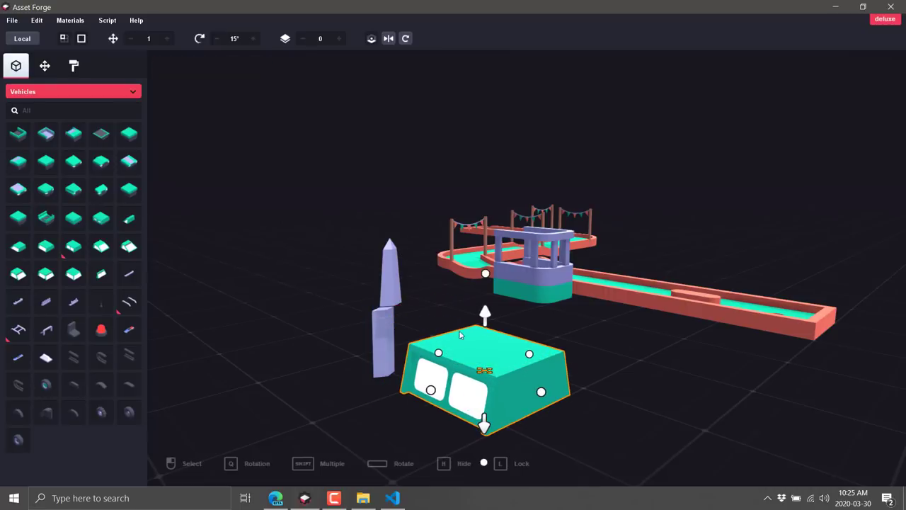
{"action": "key", "text": "space"}
{"action": "key", "text": "space"}
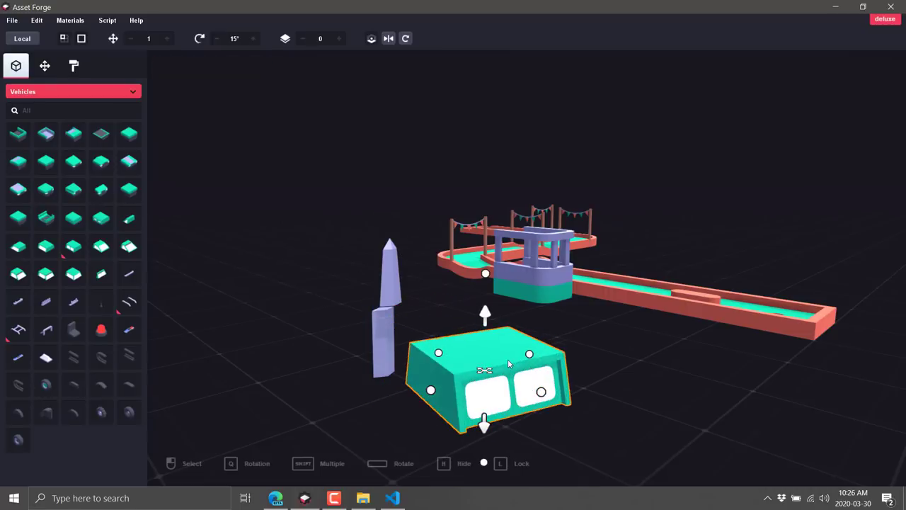
{"action": "key", "text": "space"}
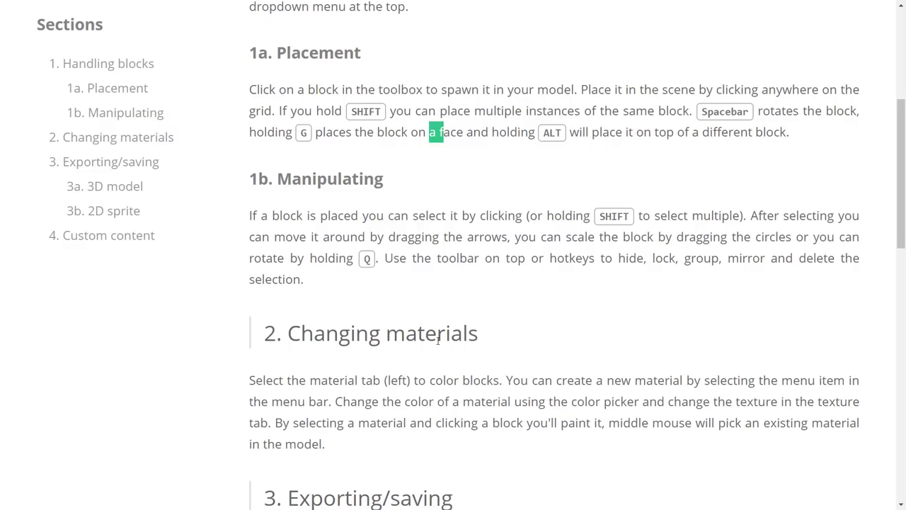
Step: Open the Hotkeys page from the documentation's Pages sidebar
{"action": "scroll", "coordinate": [623, 324], "scroll_direction": "down", "scroll_amount": 10}
{"action": "scroll", "coordinate": [622, 322], "scroll_direction": "up", "scroll_amount": 15}
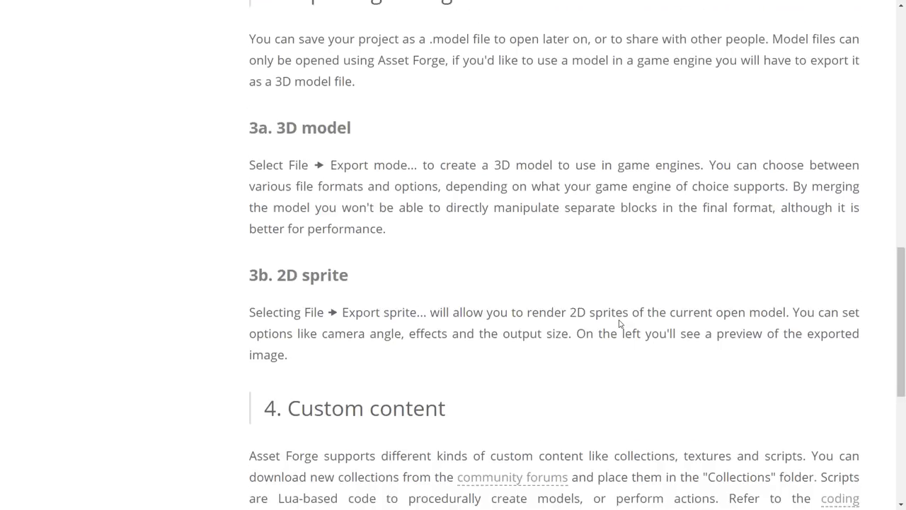
{"action": "scroll", "coordinate": [303, 239], "scroll_direction": "up", "scroll_amount": 3}
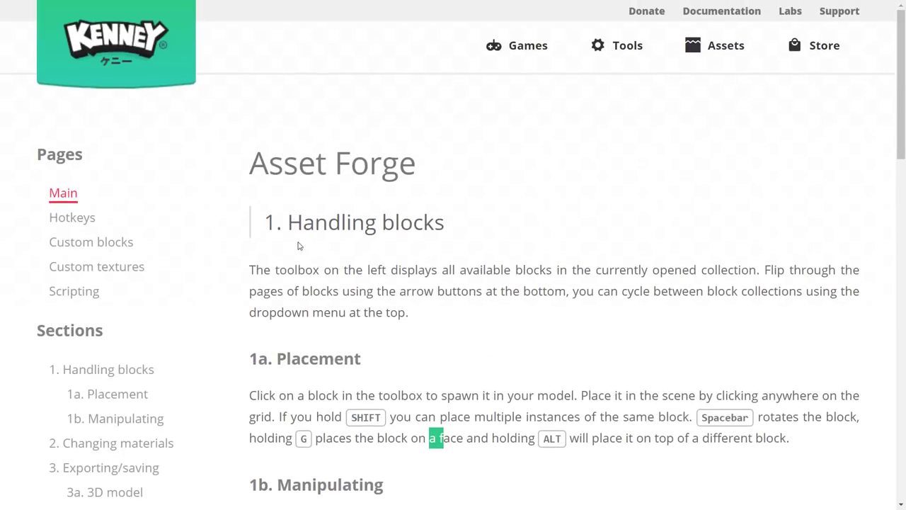
{"action": "left_click", "coordinate": [73, 218]}
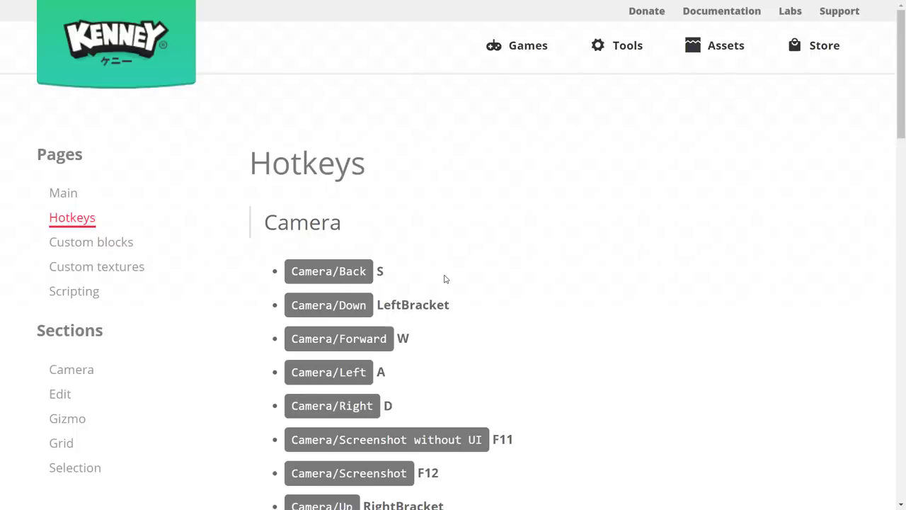
Step: Read through the Camera, Edit, Gizmo, Grid and Selection shortcut lists
{"action": "scroll", "coordinate": [444, 274], "scroll_direction": "down", "scroll_amount": 2}
{"action": "scroll", "coordinate": [635, 280], "scroll_direction": "down", "scroll_amount": 10}
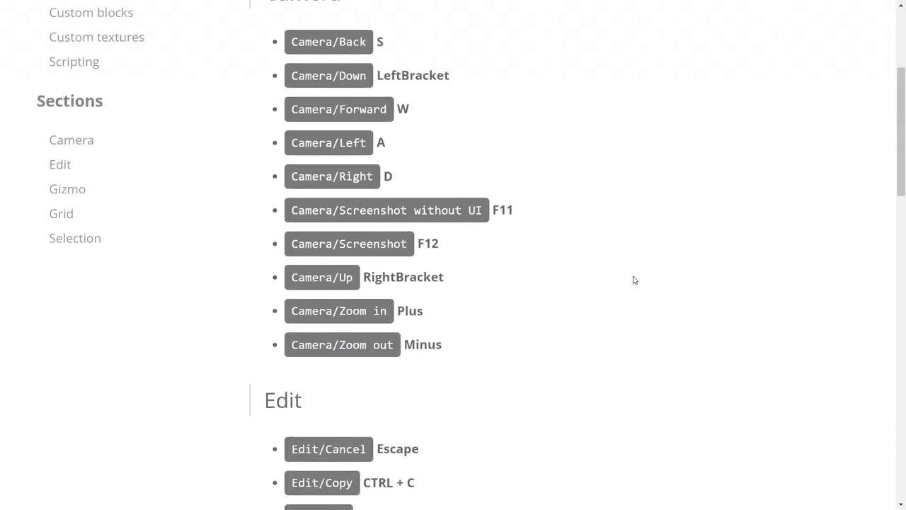
{"action": "scroll", "coordinate": [635, 279], "scroll_direction": "down", "scroll_amount": 6}
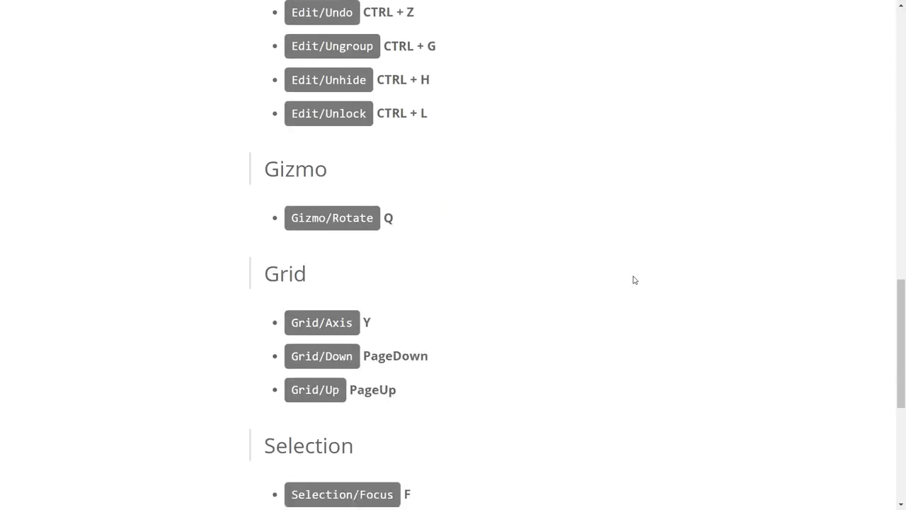
{"action": "scroll", "coordinate": [635, 280], "scroll_direction": "up", "scroll_amount": 1}
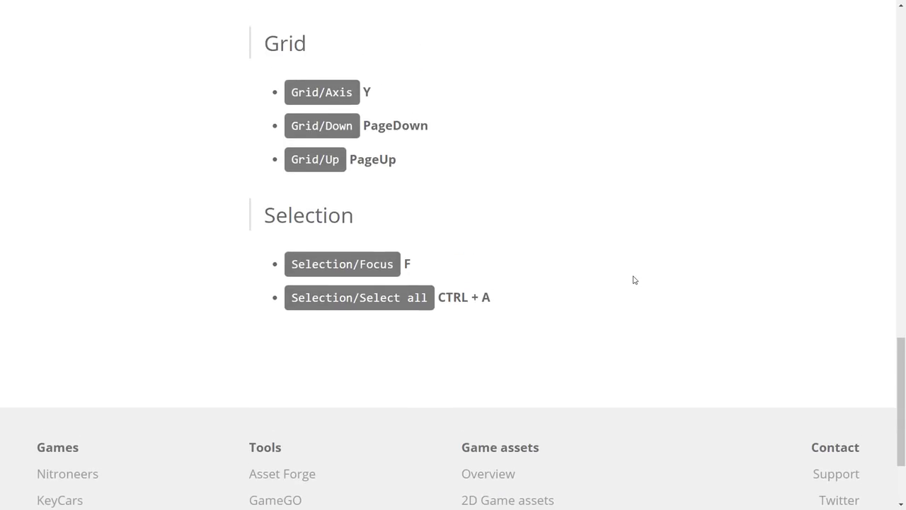
{"action": "key", "text": "alt+Tab"}
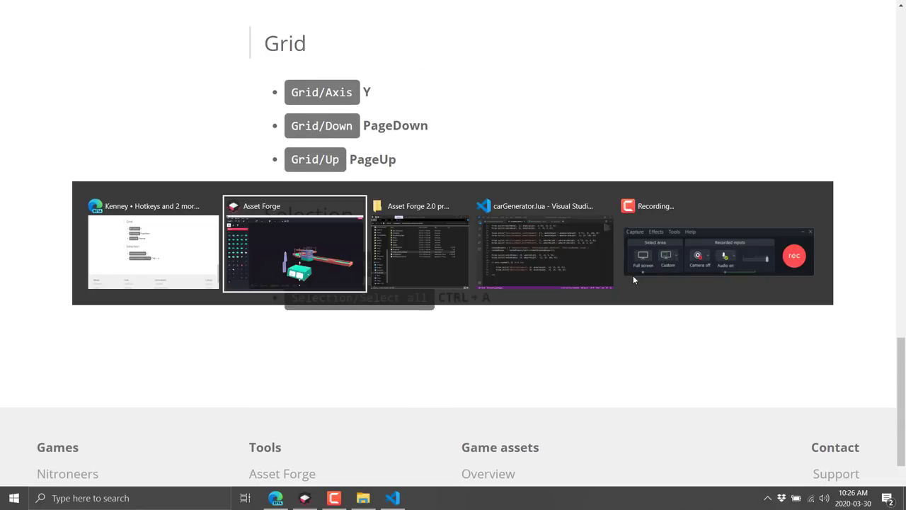
Step: In paint mode, pick the salmon-red #FF644E material and look through its settings tabs
{"action": "right_click_drag", "start_coordinate": [649, 239], "coordinate": [673, 238]}
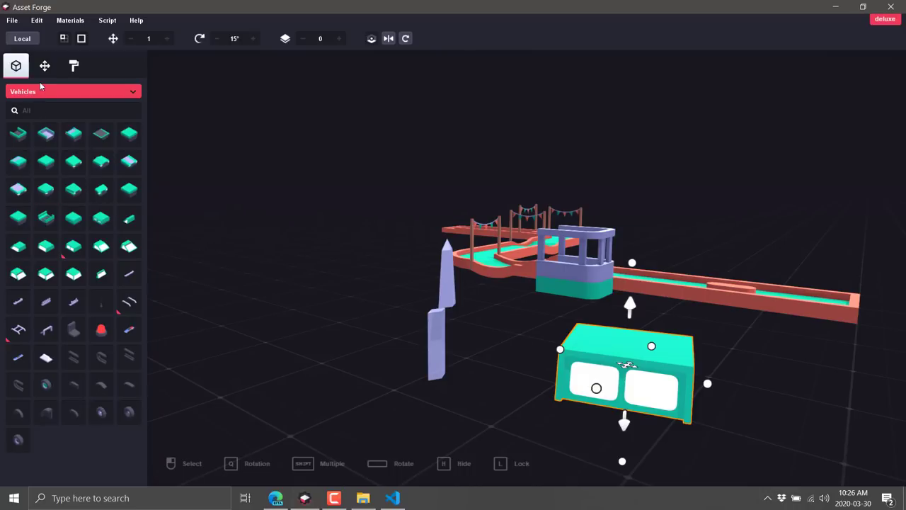
{"action": "left_click", "coordinate": [74, 67]}
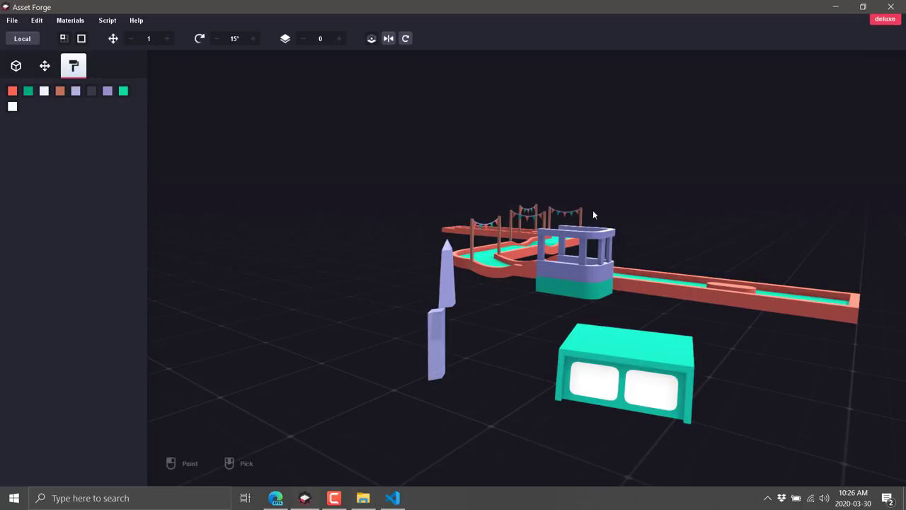
{"action": "left_click", "coordinate": [107, 90]}
{"action": "left_click", "coordinate": [12, 91]}
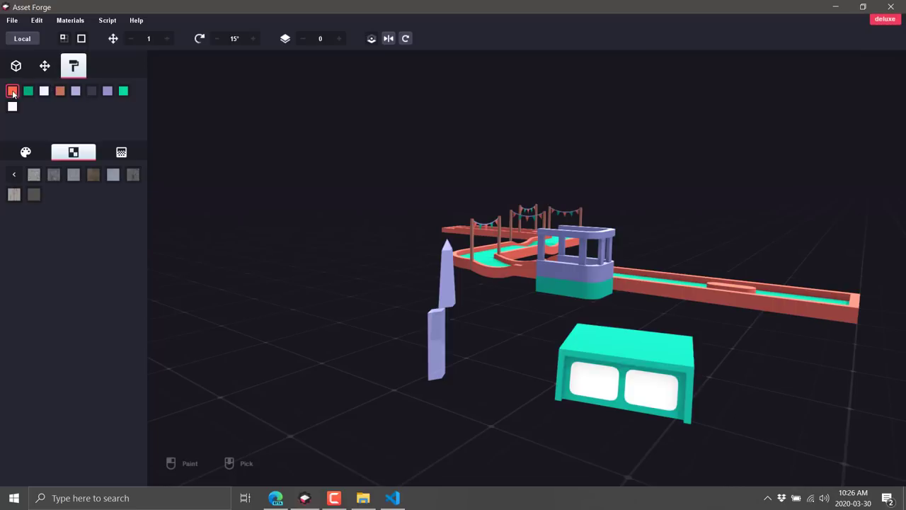
{"action": "left_click", "coordinate": [121, 153]}
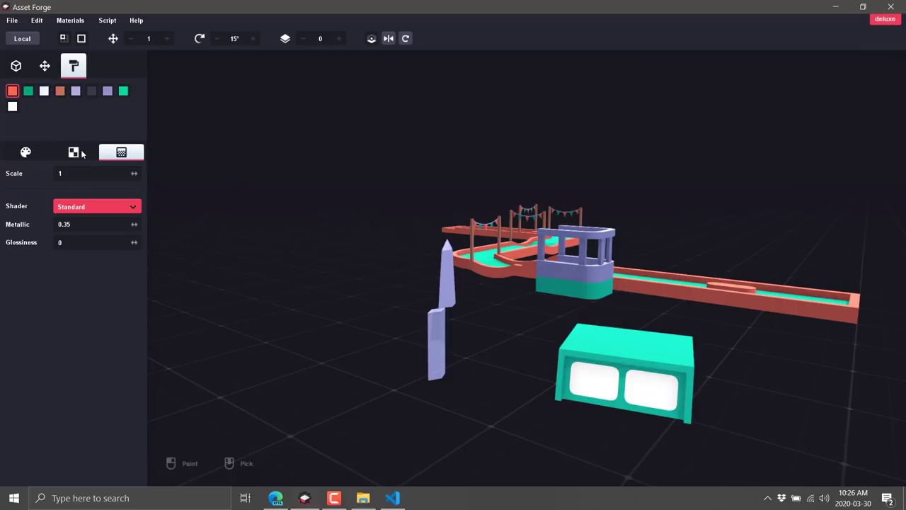
{"action": "left_click", "coordinate": [28, 154]}
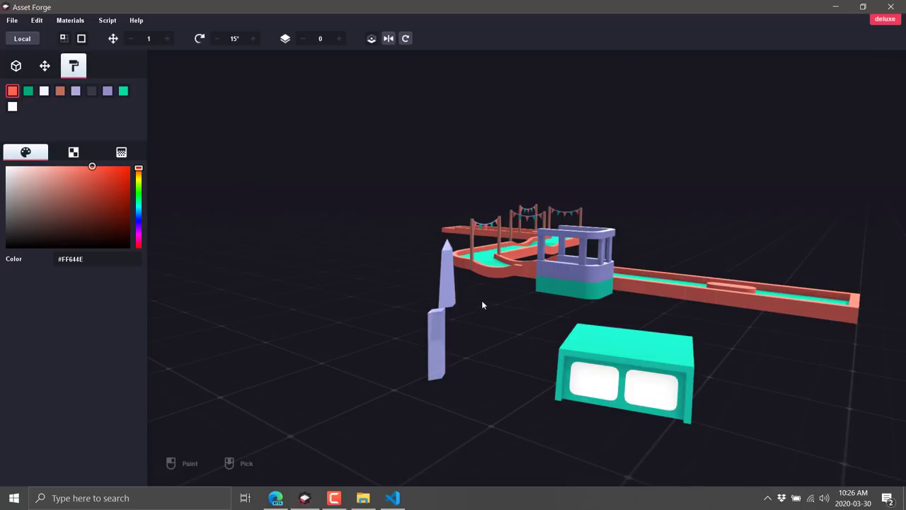
Step: Paint the booth's teal base and the window box coral, then reselect the box in Objects mode
{"action": "left_click", "coordinate": [569, 284]}
{"action": "left_click", "coordinate": [597, 341]}
{"action": "left_click", "coordinate": [16, 66]}
{"action": "left_click", "coordinate": [601, 331]}
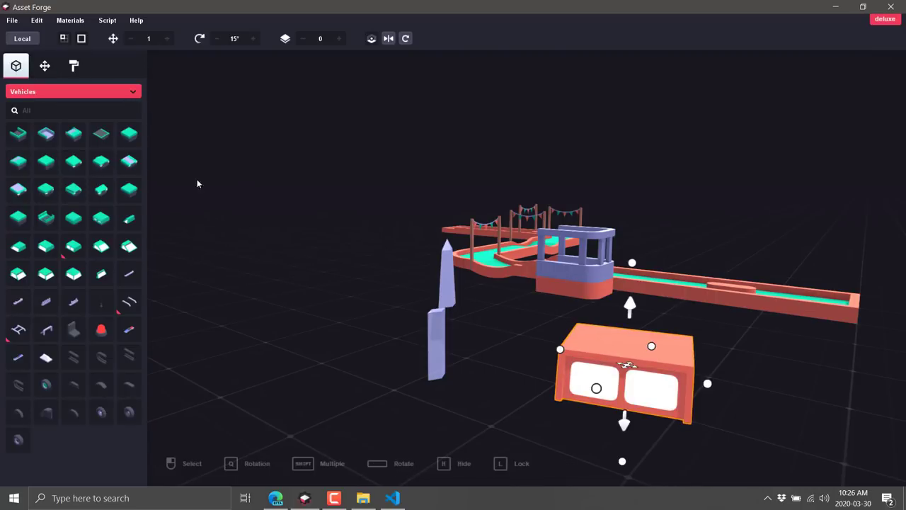
Step: Rotate the coral window box about 90° and raise it slightly with the up arrow
{"action": "left_click_drag", "start_coordinate": [566, 348], "coordinate": [613, 329]}
{"action": "left_click_drag", "start_coordinate": [676, 314], "coordinate": [678, 289]}
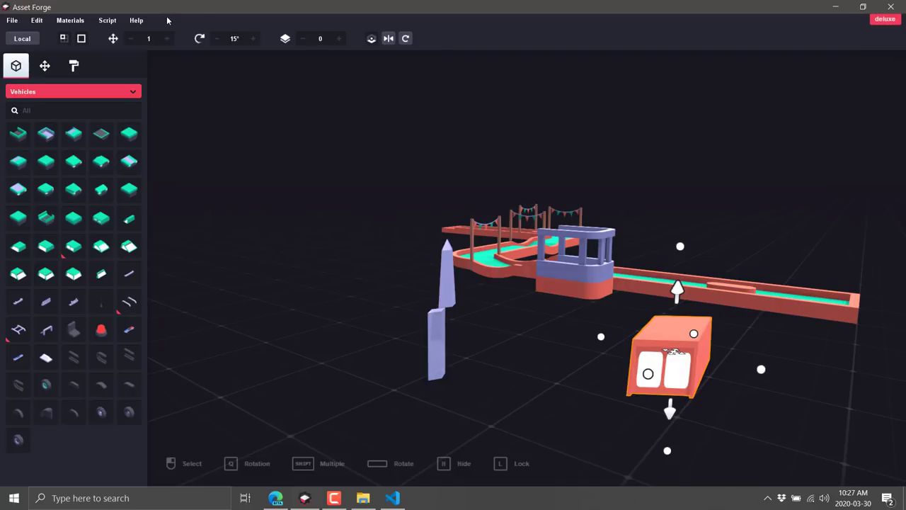
Step: Run carGenerator.lua via Script > Open Lua to build a teal car, then orbit around it
{"action": "left_click", "coordinate": [107, 20]}
{"action": "left_click", "coordinate": [120, 38]}
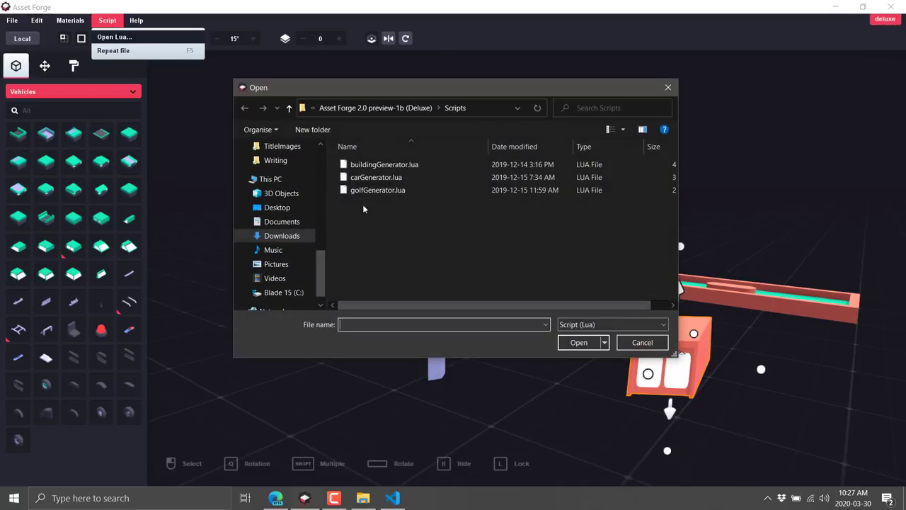
{"action": "double_click", "coordinate": [375, 178]}
{"action": "right_click_drag", "start_coordinate": [489, 225], "coordinate": [545, 321]}
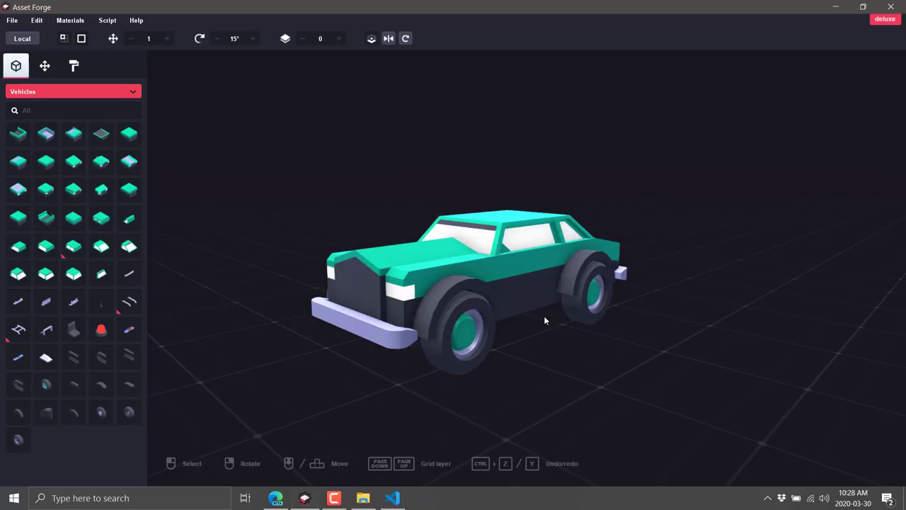
Step: Rerun carGenerator.lua twice from Script > Open Lua to get new random cars
{"action": "left_click", "coordinate": [113, 21]}
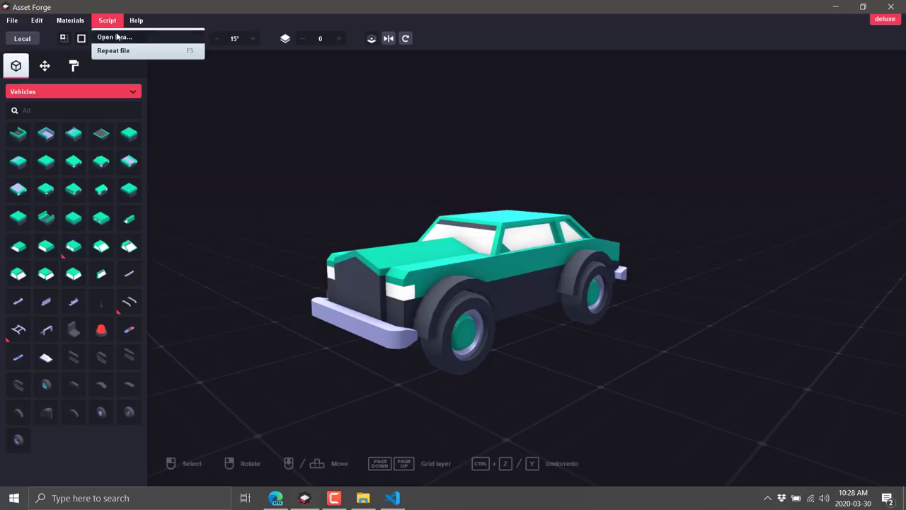
{"action": "left_click", "coordinate": [114, 37]}
{"action": "double_click", "coordinate": [385, 179]}
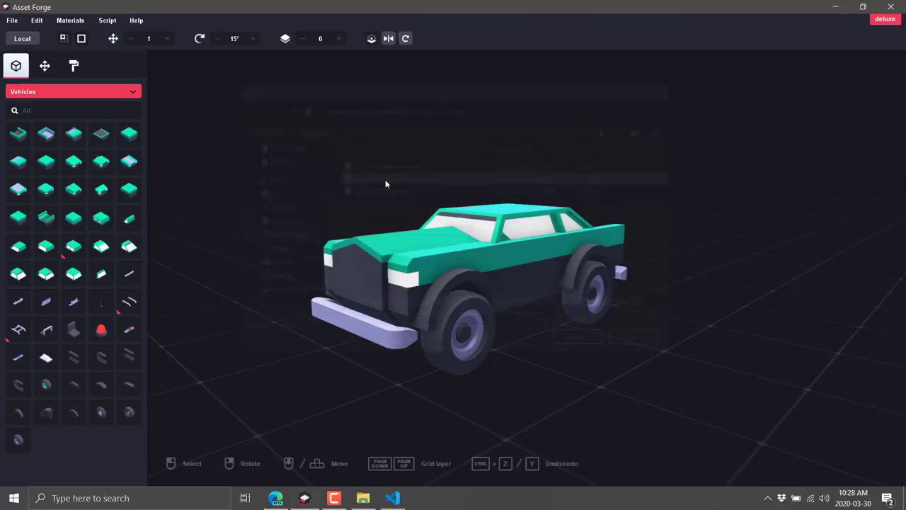
{"action": "left_click", "coordinate": [108, 19]}
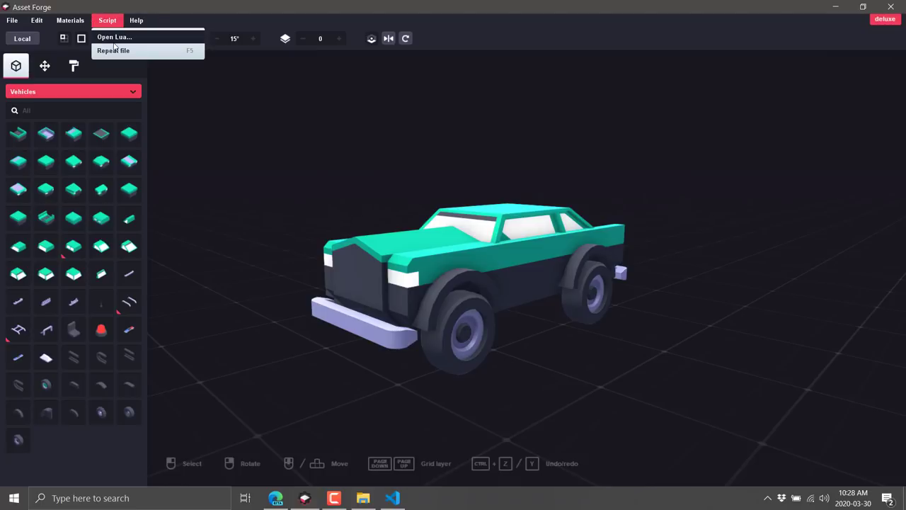
{"action": "left_click", "coordinate": [115, 37]}
{"action": "left_click", "coordinate": [363, 177]}
{"action": "double_click", "coordinate": [364, 175]}
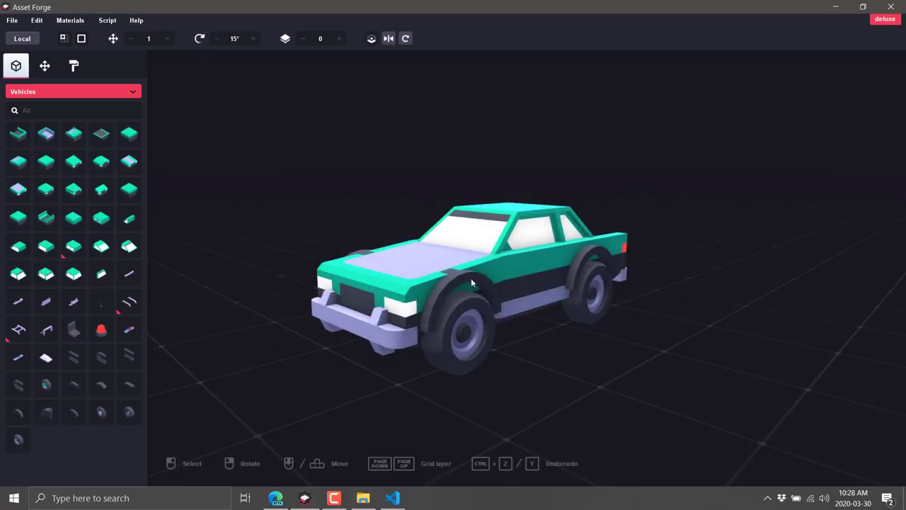
Step: Regenerate the car two more times and orbit to a low side view of the result
{"action": "left_click", "coordinate": [104, 20]}
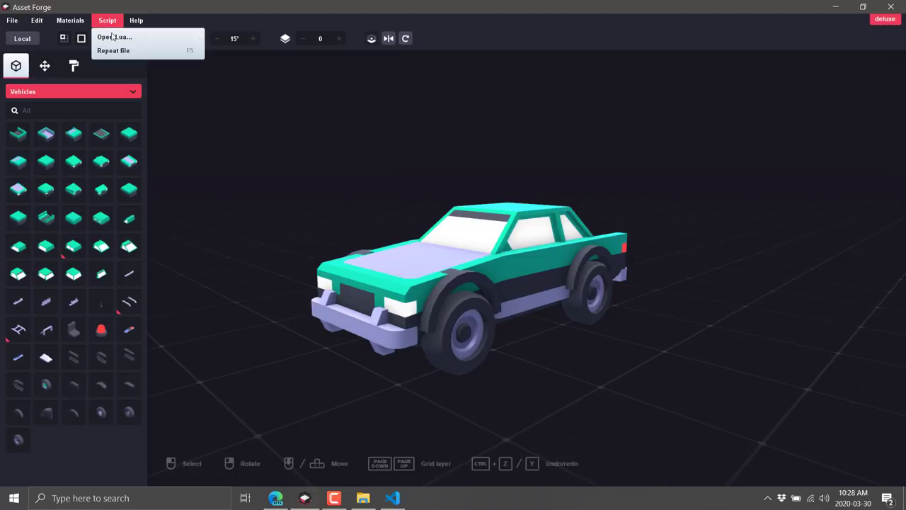
{"action": "left_click", "coordinate": [115, 36]}
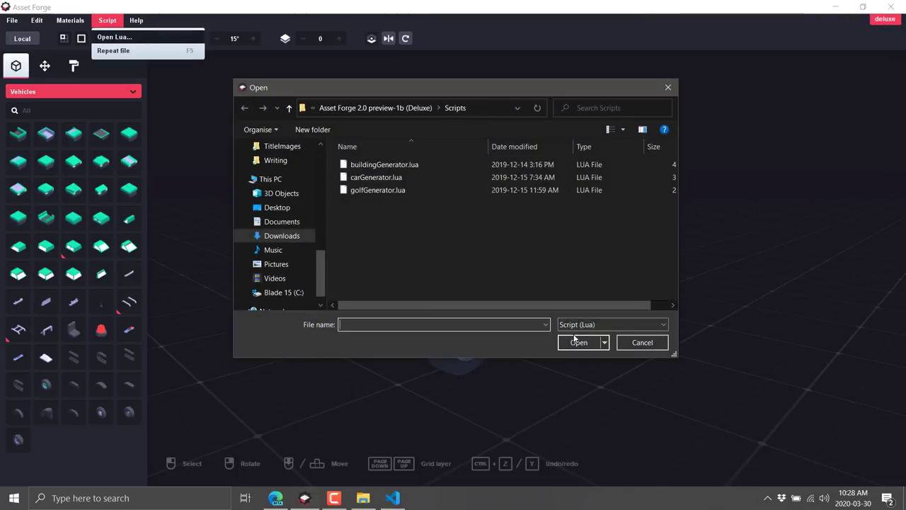
{"action": "double_click", "coordinate": [375, 177]}
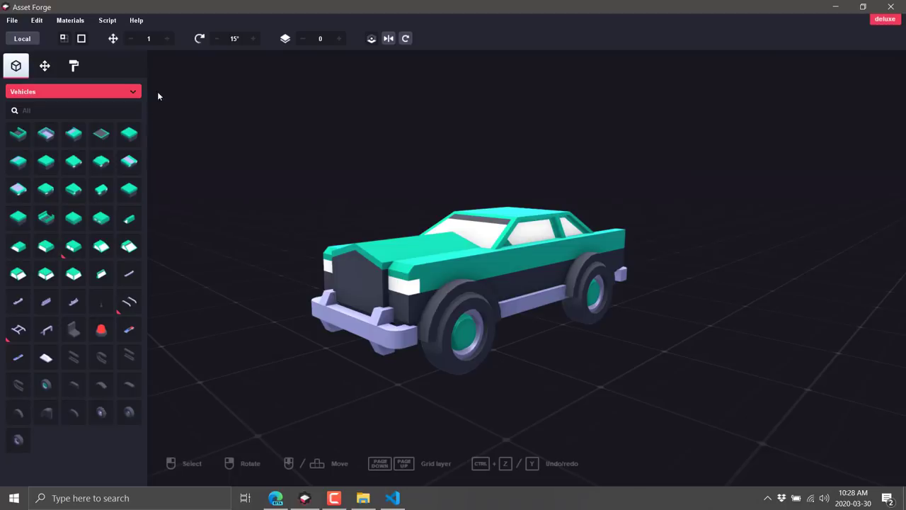
{"action": "left_click", "coordinate": [110, 20]}
{"action": "left_click", "coordinate": [115, 37]}
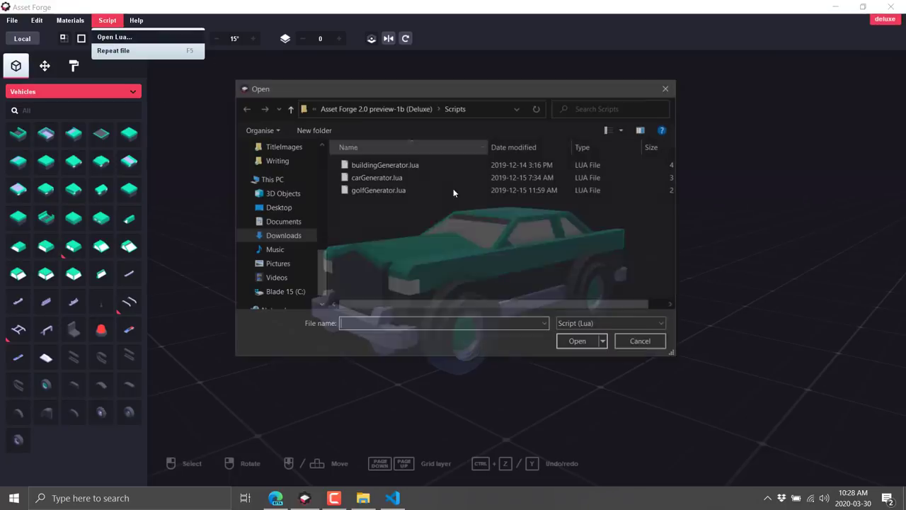
{"action": "double_click", "coordinate": [376, 177]}
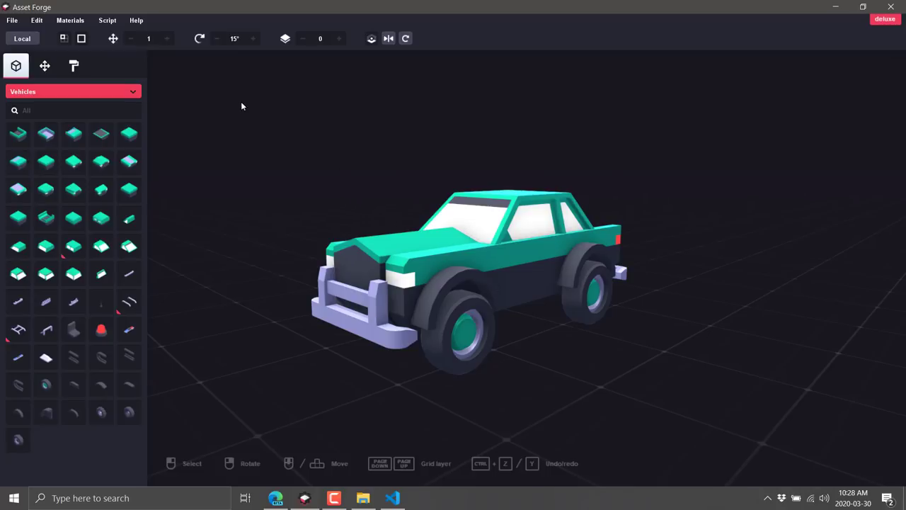
{"action": "right_click_drag", "start_coordinate": [503, 276], "coordinate": [462, 251]}
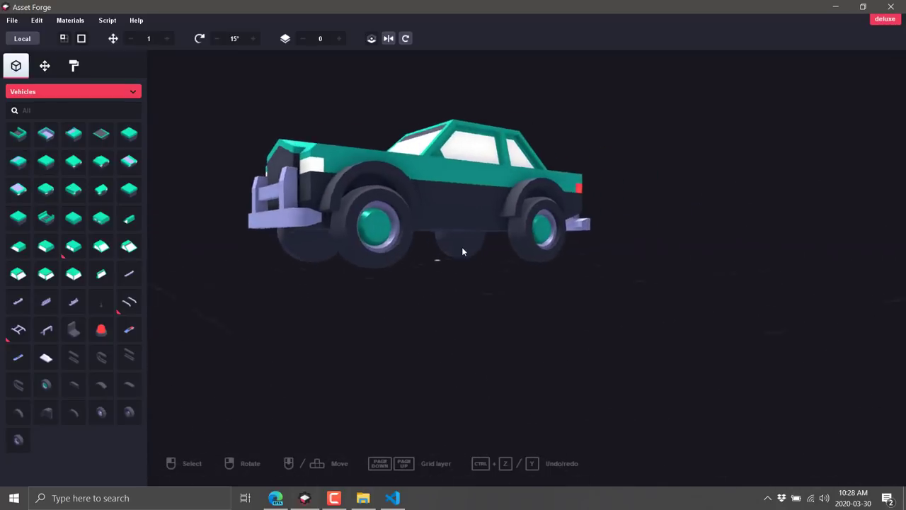